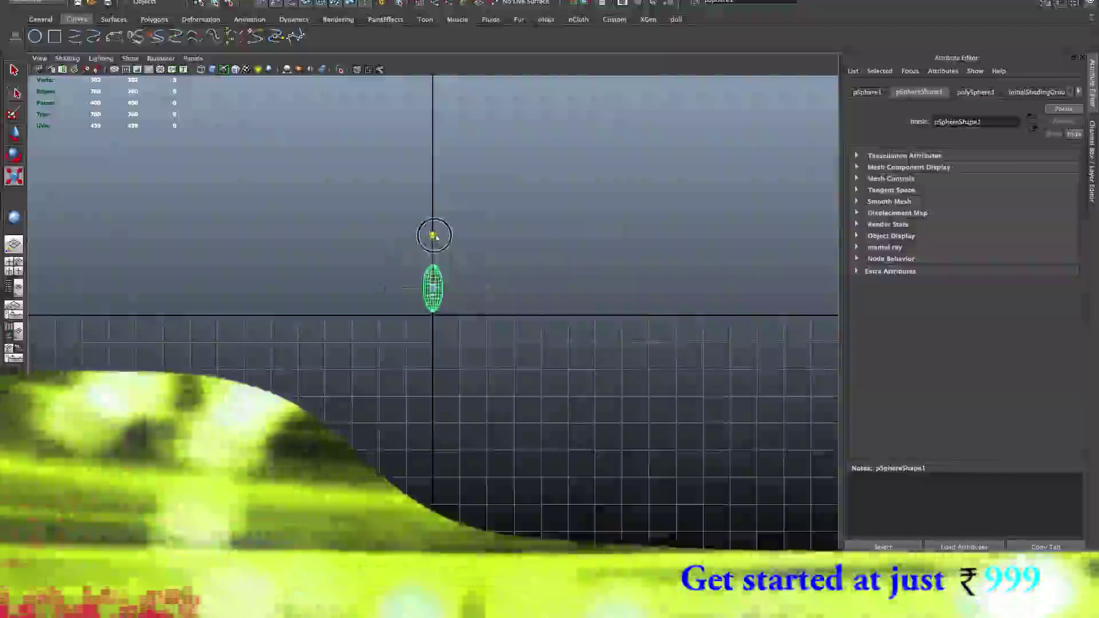
- Scale down the upright ellipsoid uniformly and place a duplicate of it directly beneath
drag(434, 288, 432, 288)
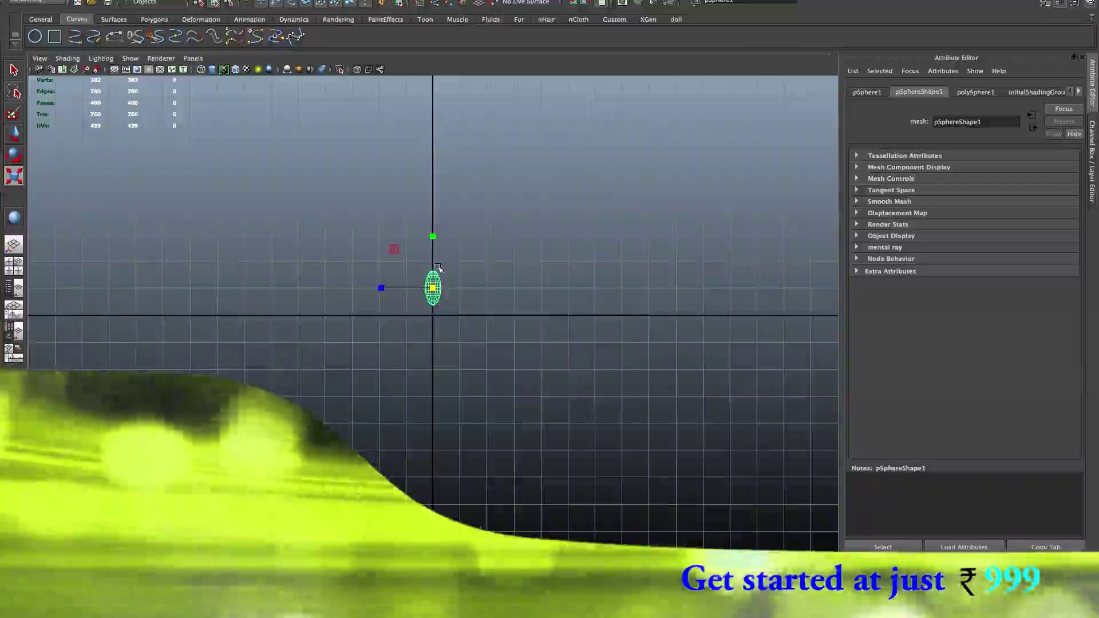
key(w)
mouse_move(433, 234)
mouse_down()
mouse_move(431, 255)
mouse_move(430, 234)
mouse_up()
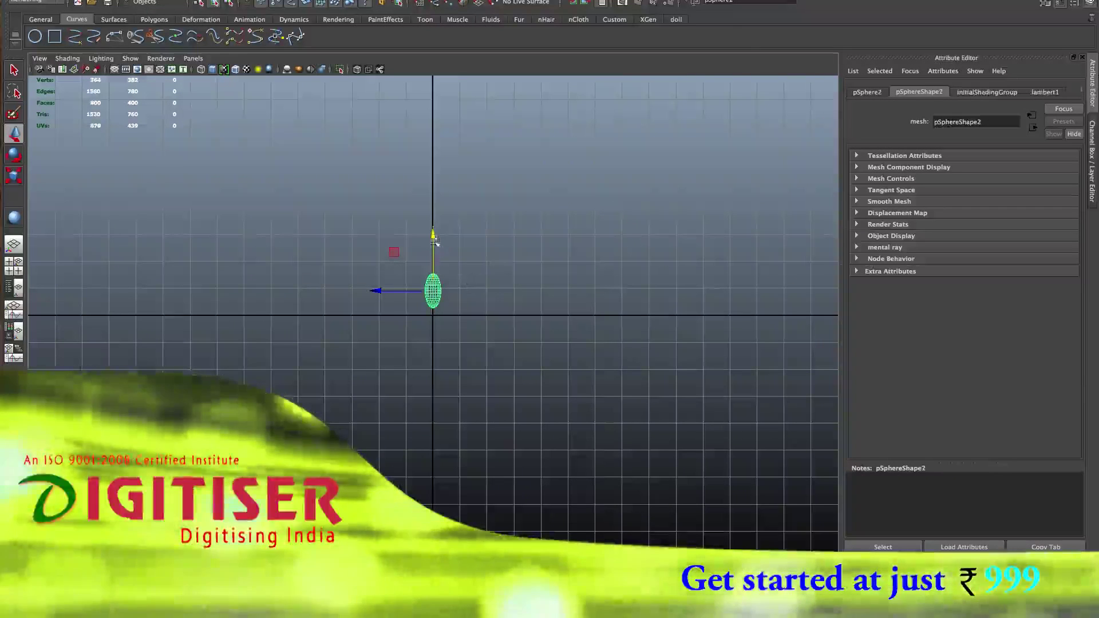
drag(434, 236, 431, 275)
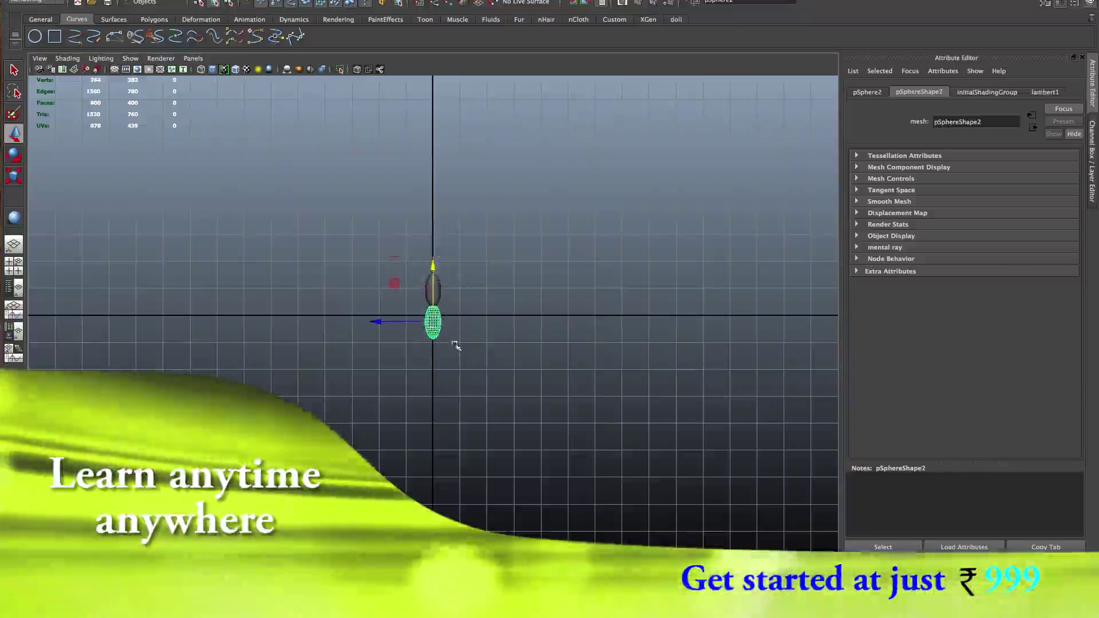
- Scale the lower ellipsoid longer and slightly wider, positioning its upper end against the bottom of the original one
key(r)
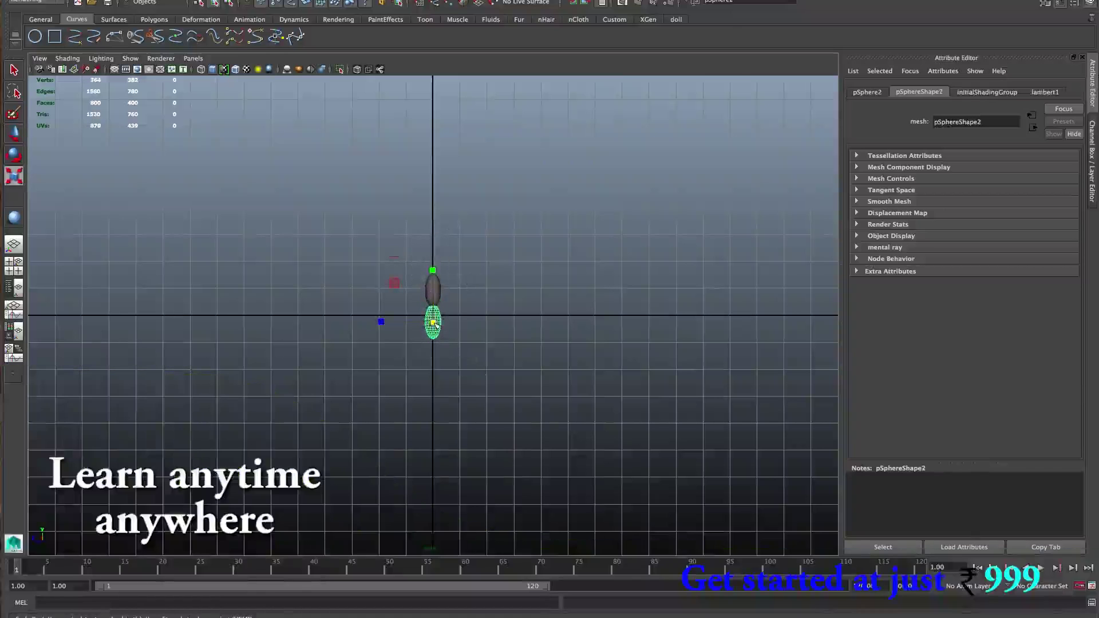
drag(433, 323, 429, 320)
drag(429, 319, 428, 312)
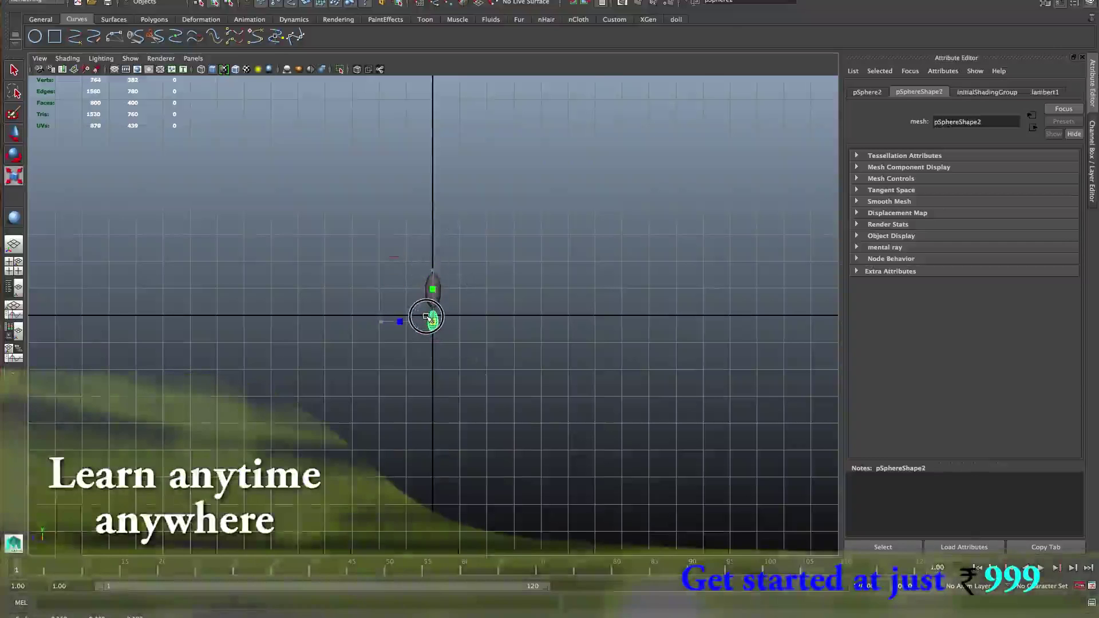
drag(433, 274, 436, 240)
middle_drag(564, 313, 445, 328)
mouse_move(434, 271)
mouse_down()
mouse_move(434, 241)
mouse_move(434, 282)
mouse_up()
key(w)
click(559, 315)
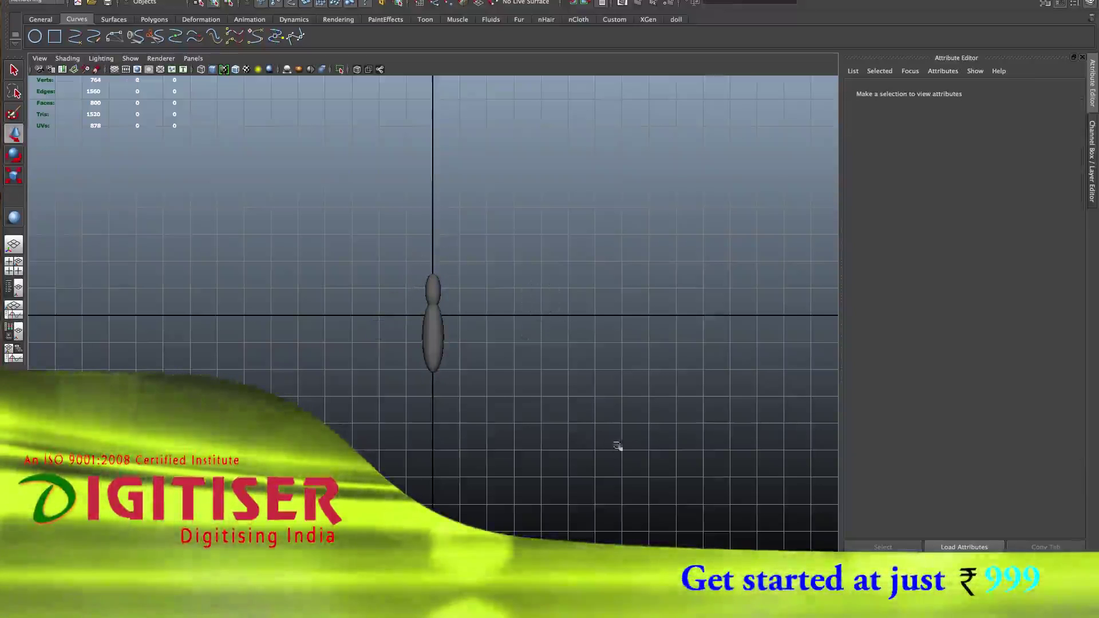
- Select both ellipsoids and rename the selection to main_body
drag(400, 233, 443, 372)
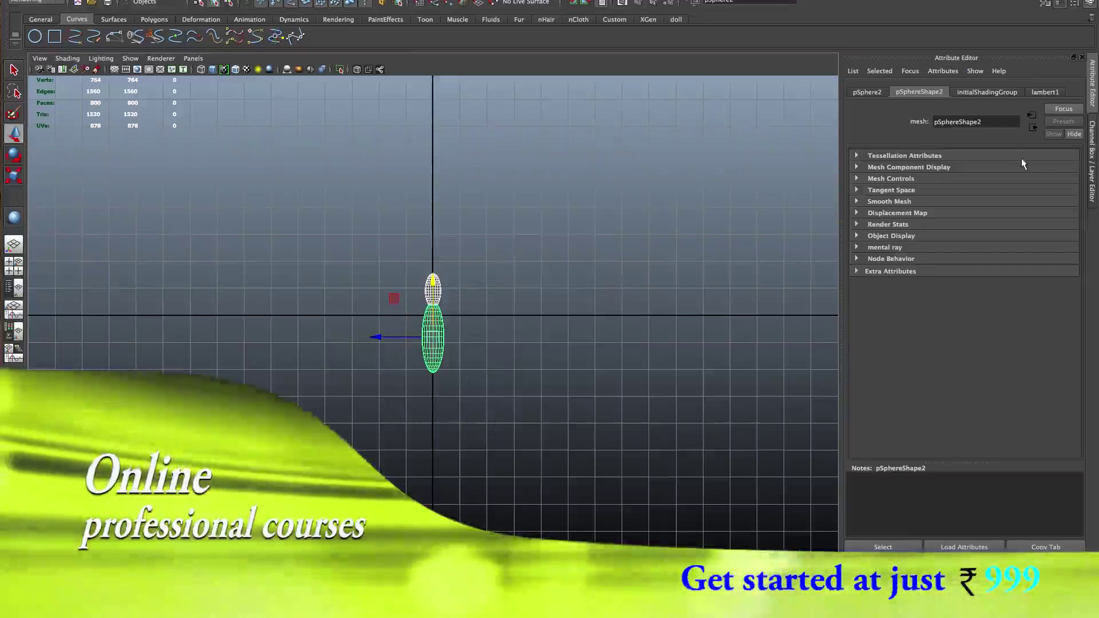
key(f)
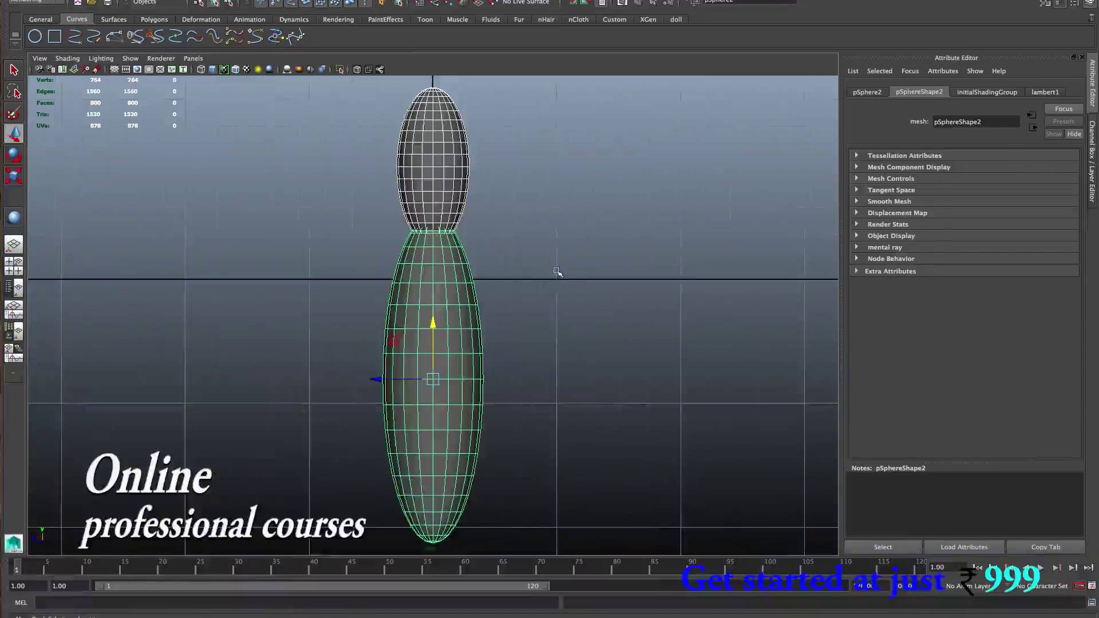
click(550, 274)
scroll(528, 275, down, 6)
drag(399, 220, 503, 480)
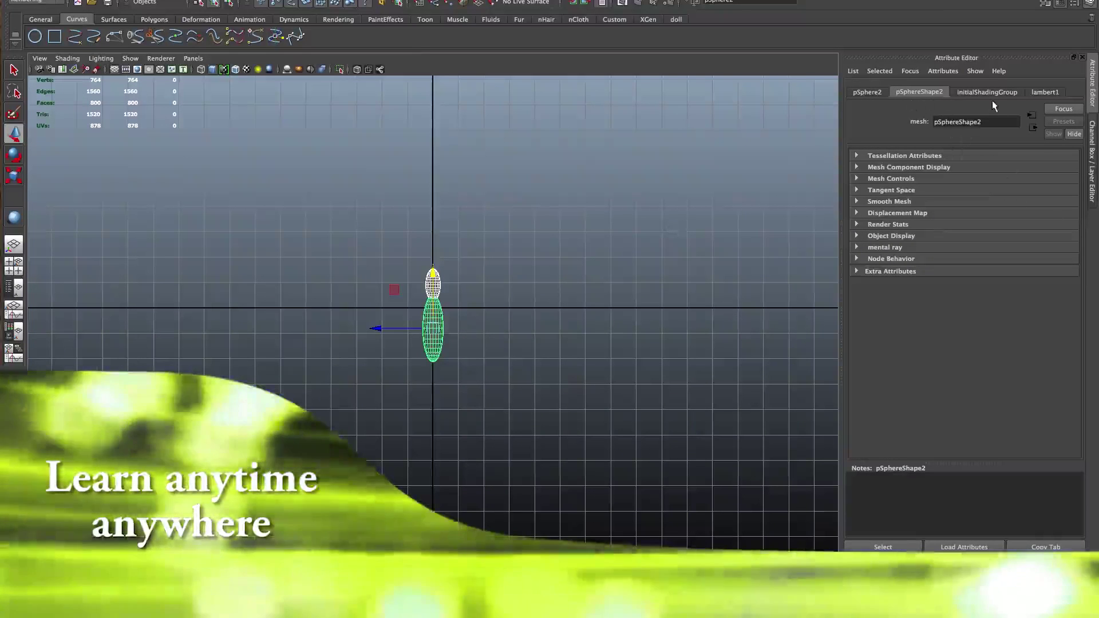
key(f)
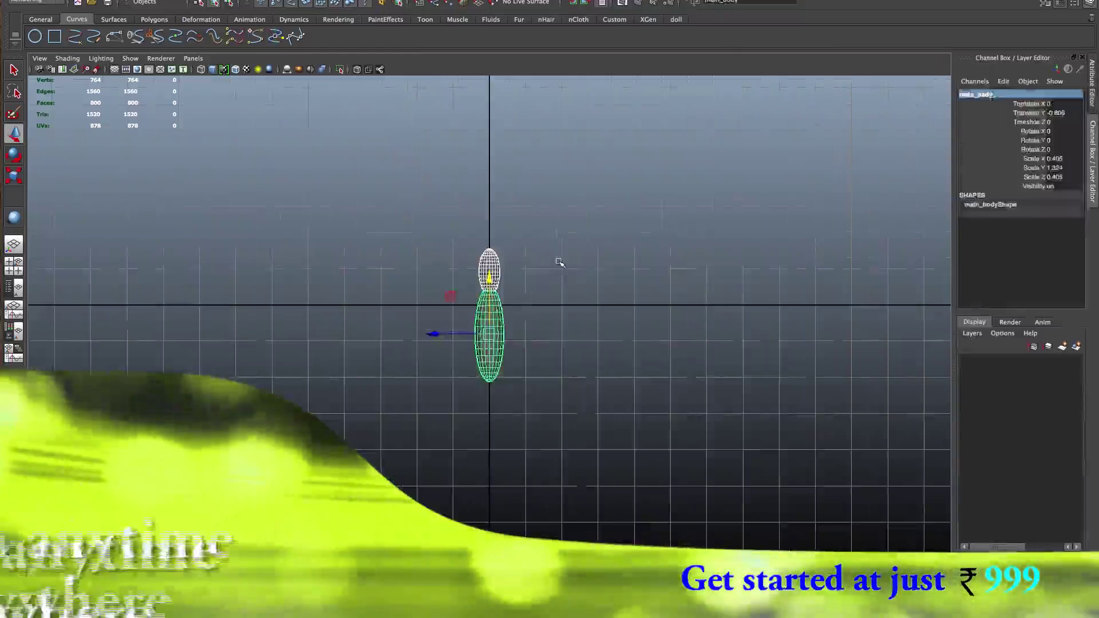
- Combine the upper and lower ellipsoids into a single polygon mesh
click(559, 262)
click(498, 321)
click(494, 262)
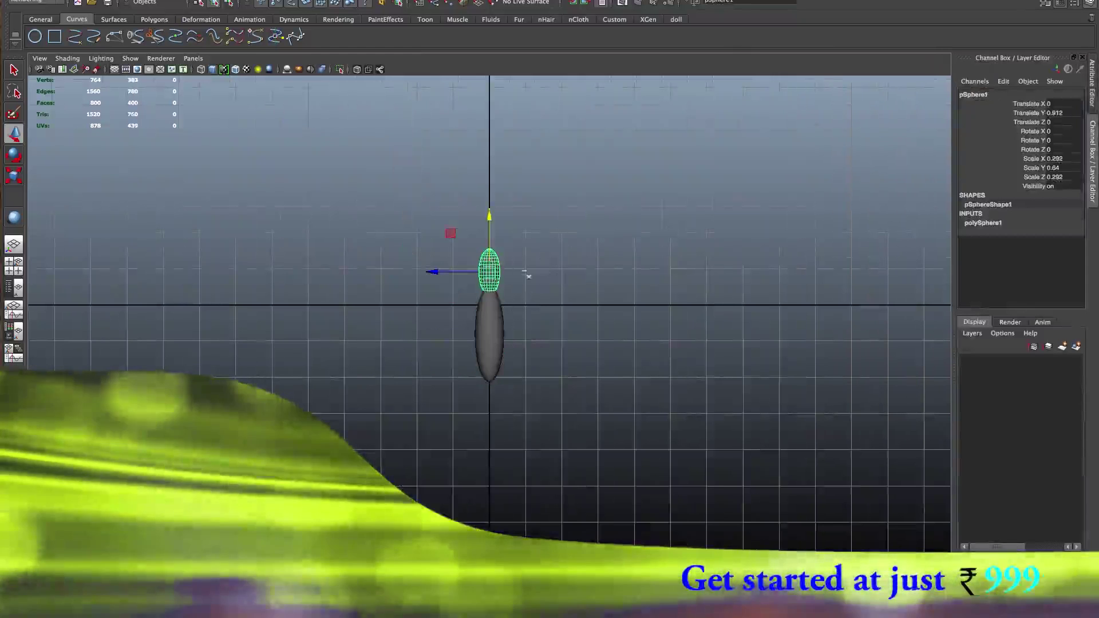
shift+drag(537, 347, 446, 450)
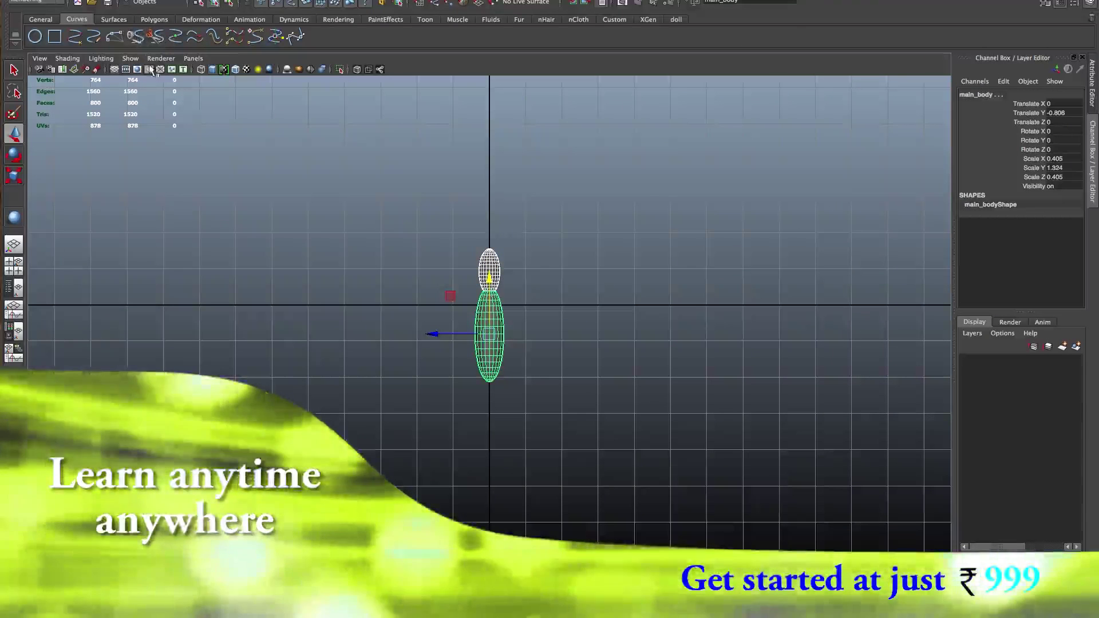
click(36, 2)
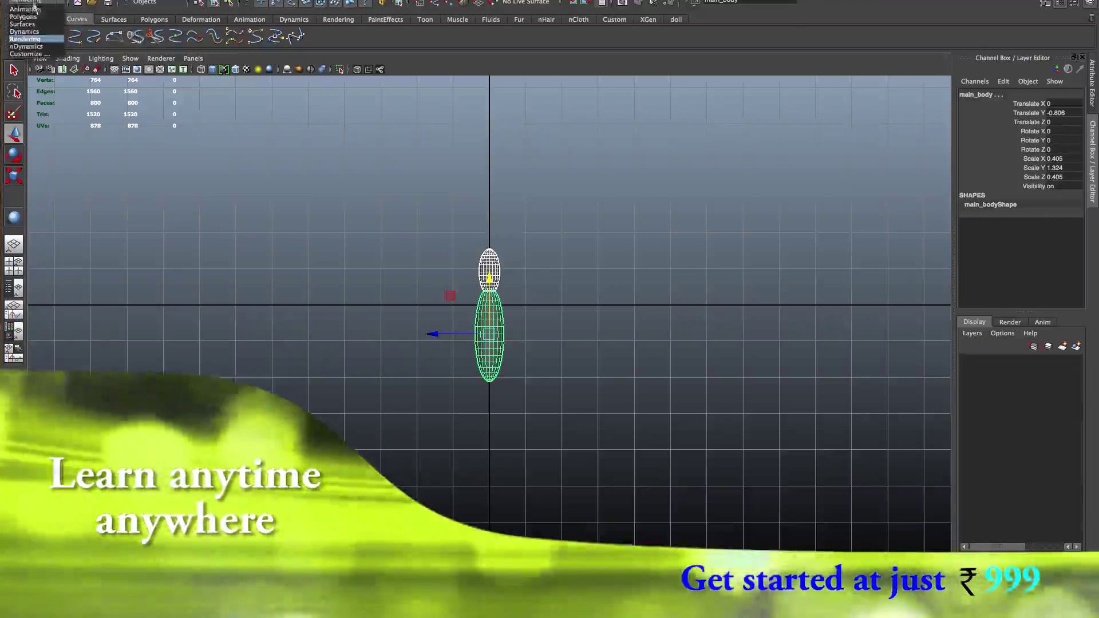
click(32, 16)
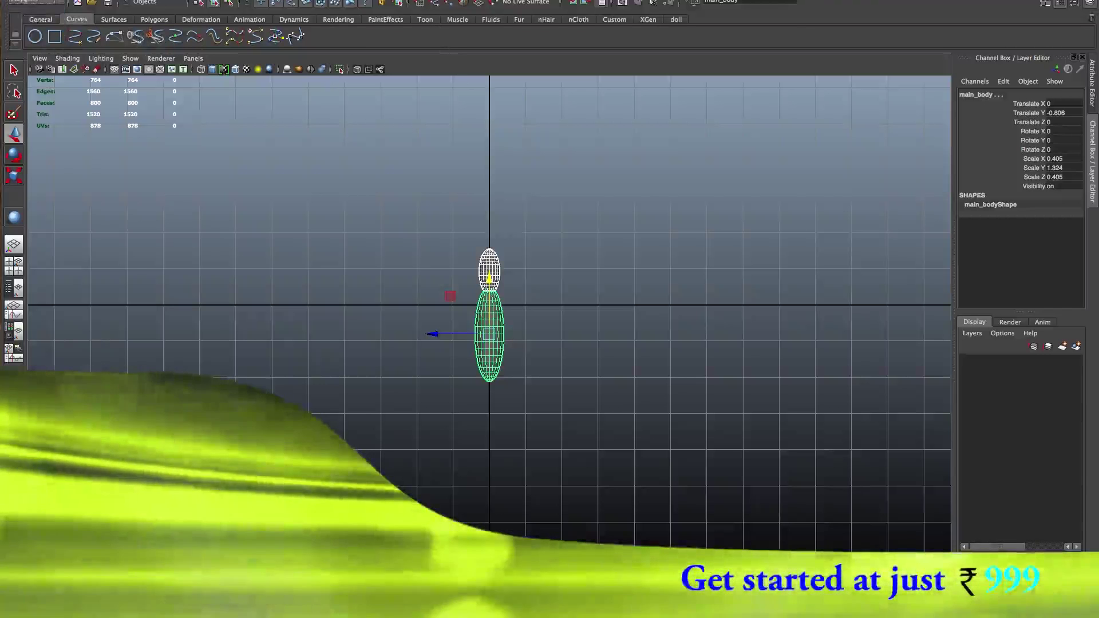
click(338, 0)
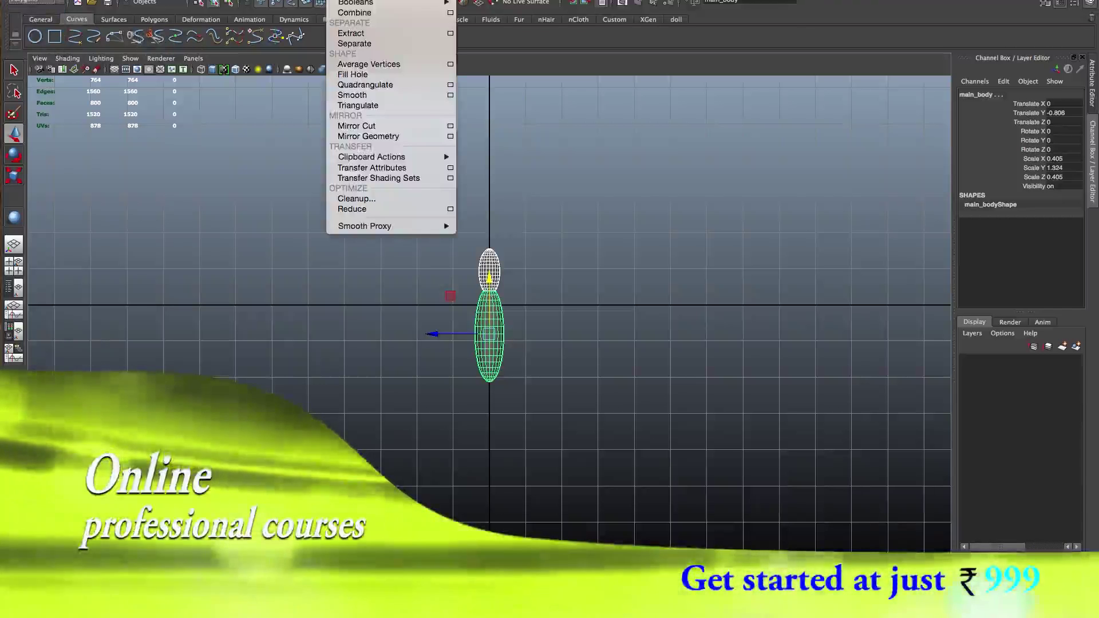
click(358, 13)
click(483, 310)
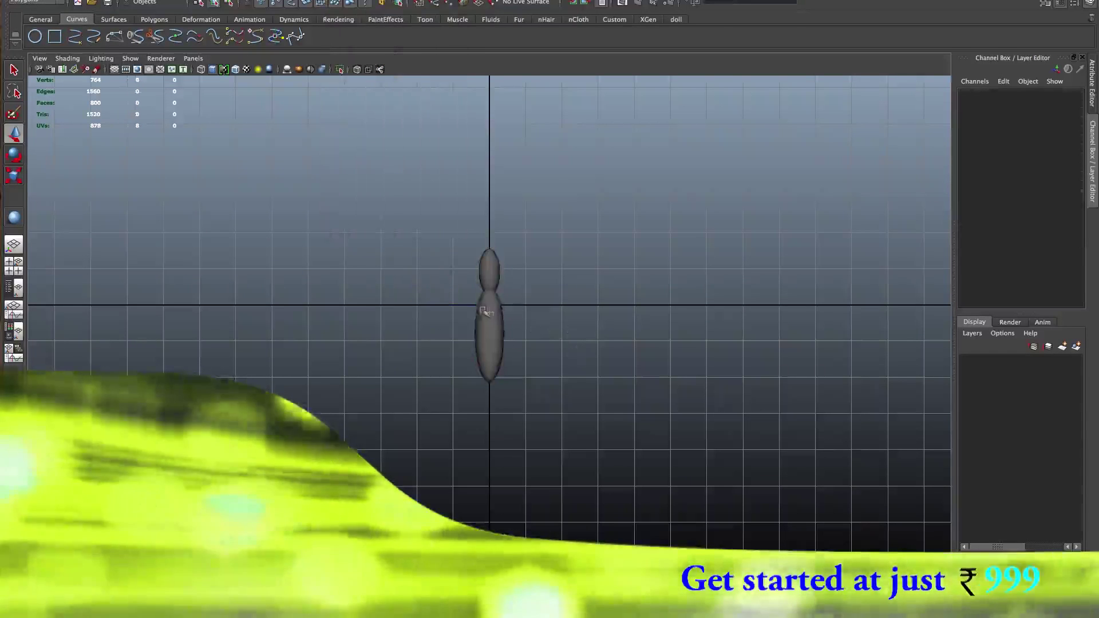
- Rename the combined mesh to main body
click(487, 307)
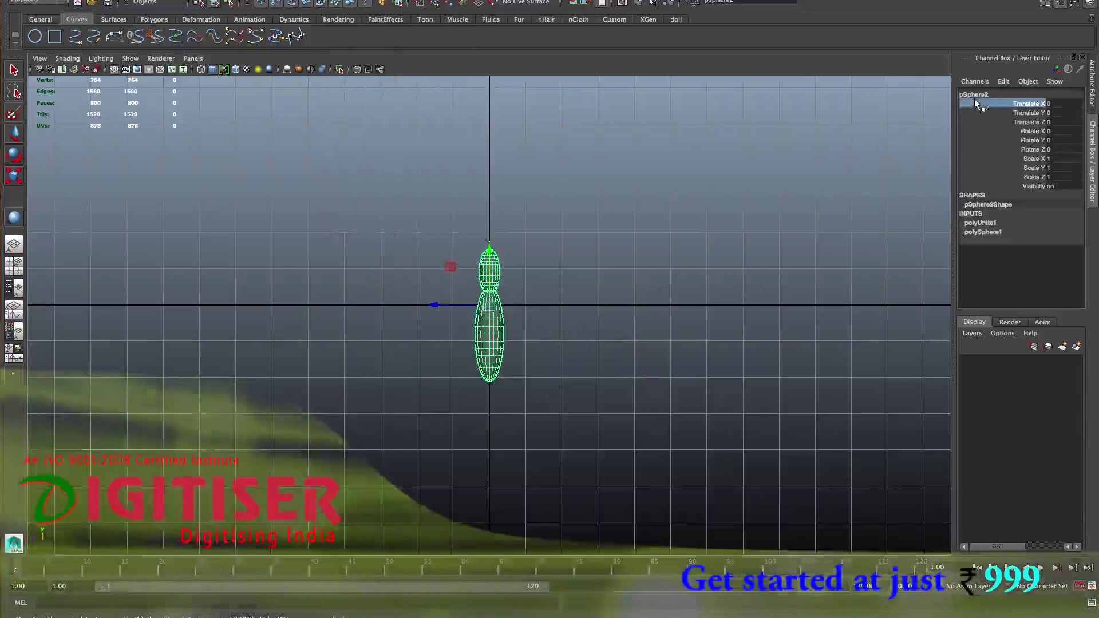
double_click(987, 97)
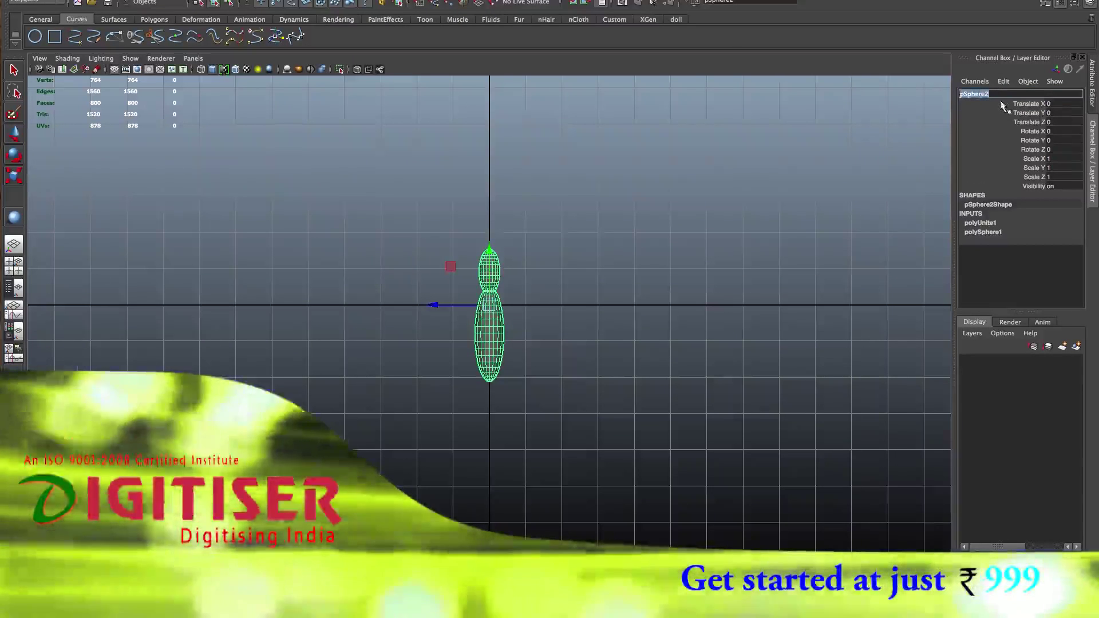
text(ma)
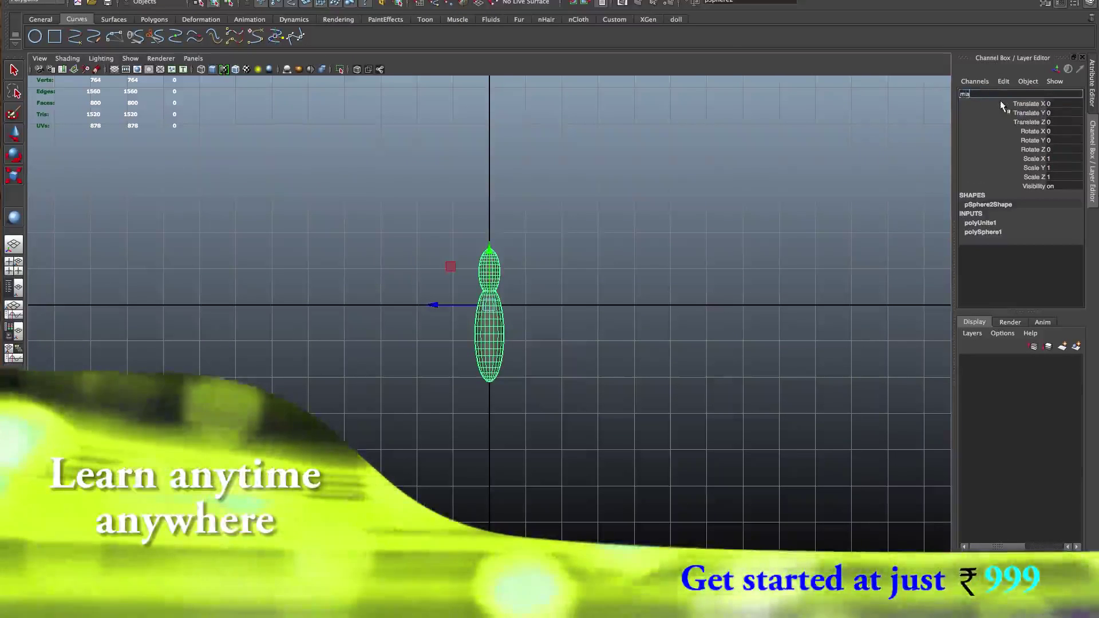
text(in body1)
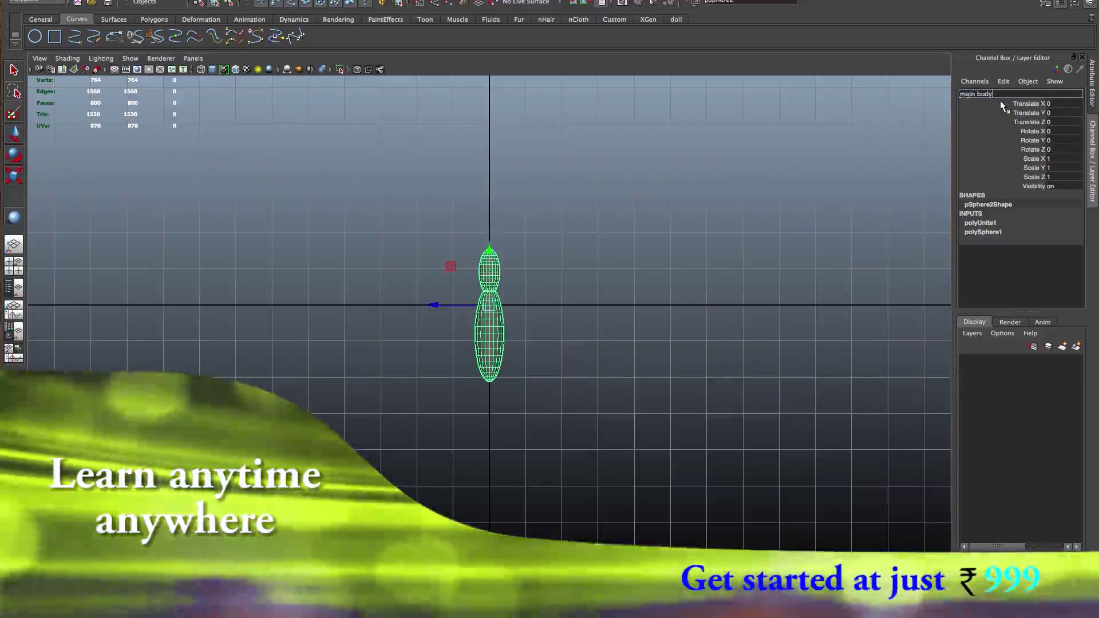
key(Return)
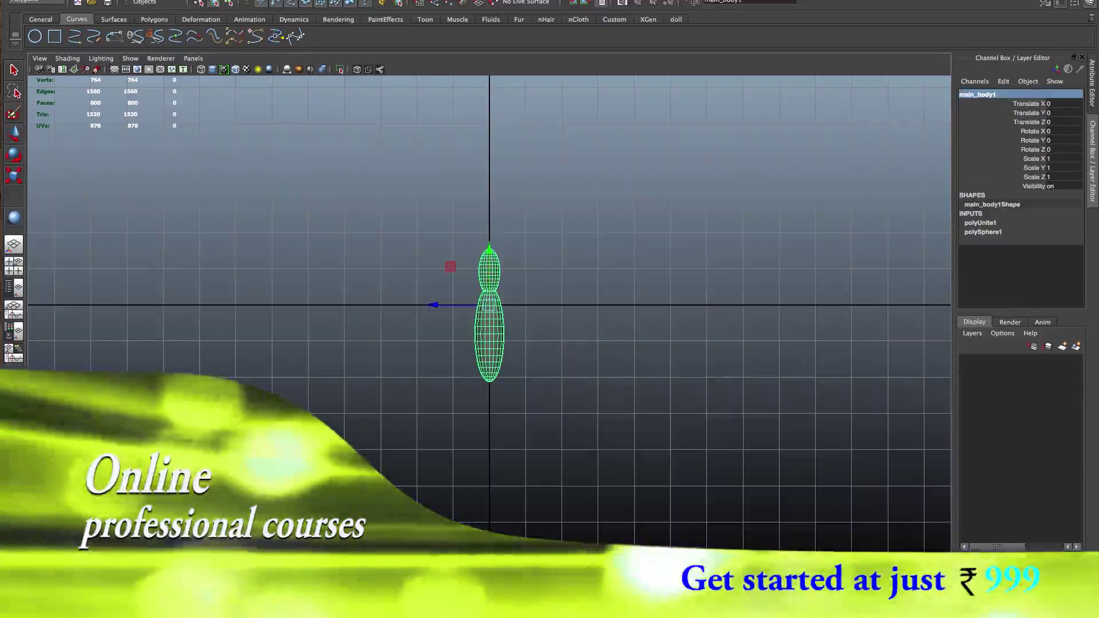
- Inspect the main_body node and its children in the Outliner
click(232, 0)
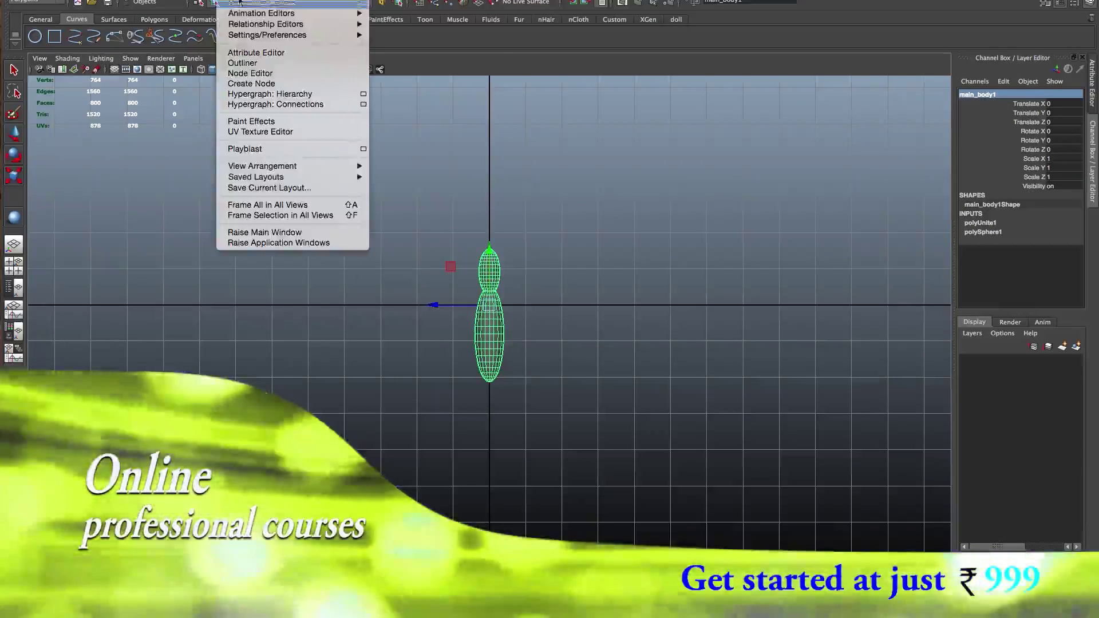
click(253, 64)
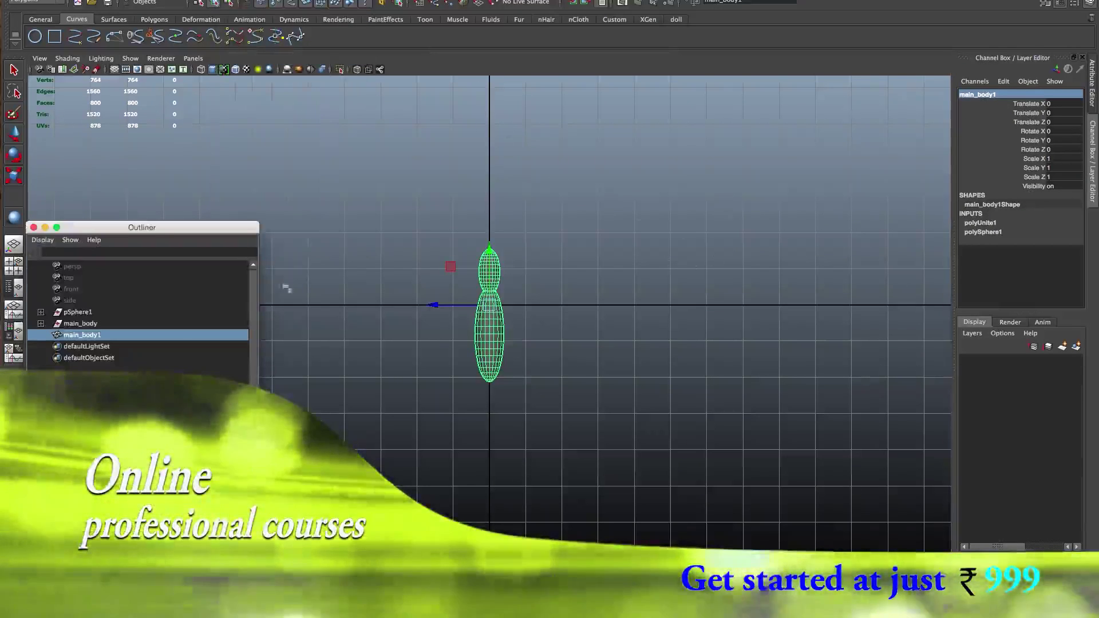
click(80, 324)
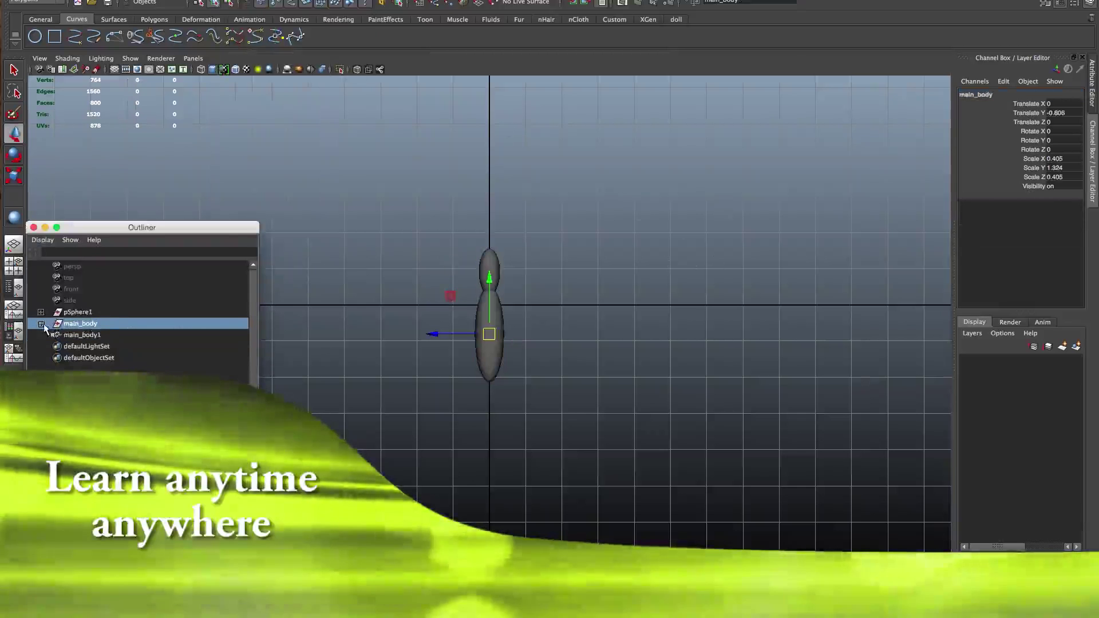
click(41, 324)
click(41, 324)
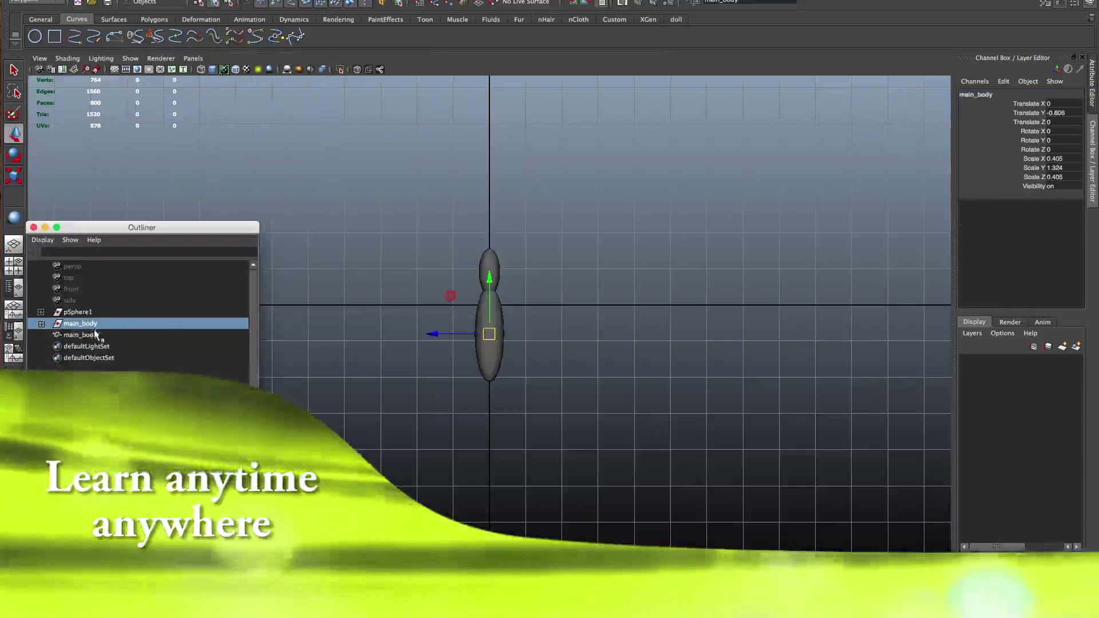
right_click(94, 328)
click(510, 319)
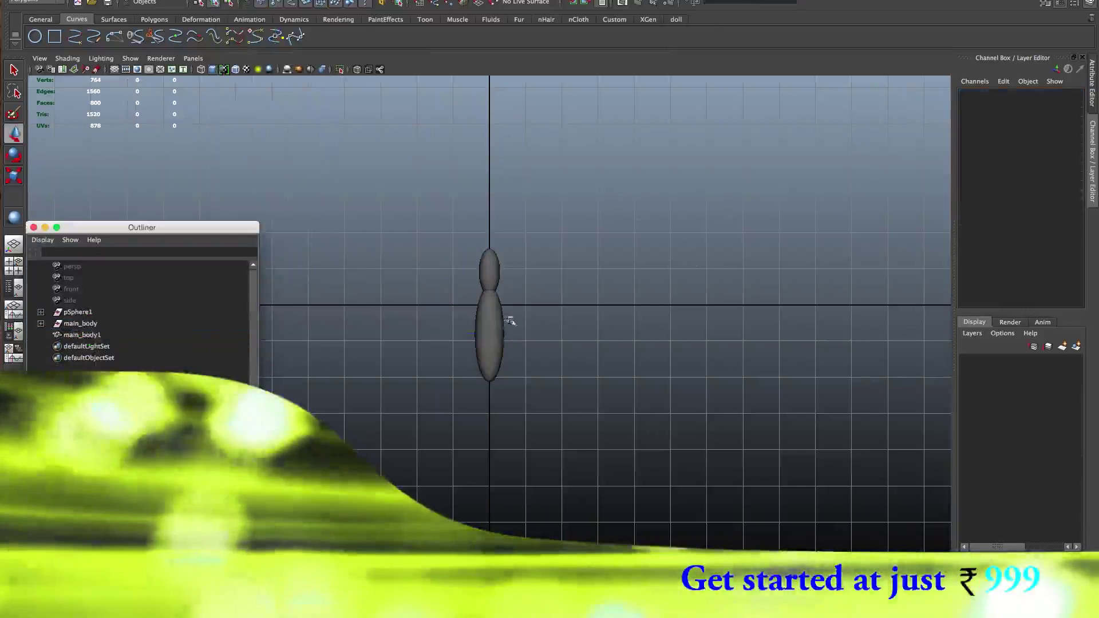
- In wireframe display, draw a butterfly wing outline curve on one side, from the upper ellipsoid around to the lower one
click(493, 320)
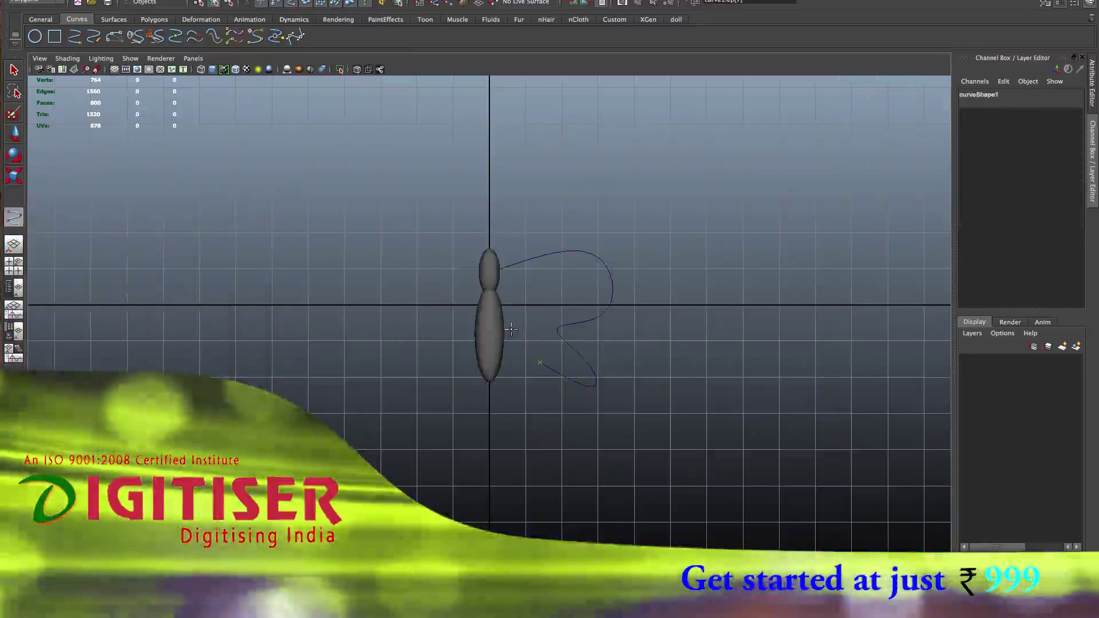
key(4)
click(511, 336)
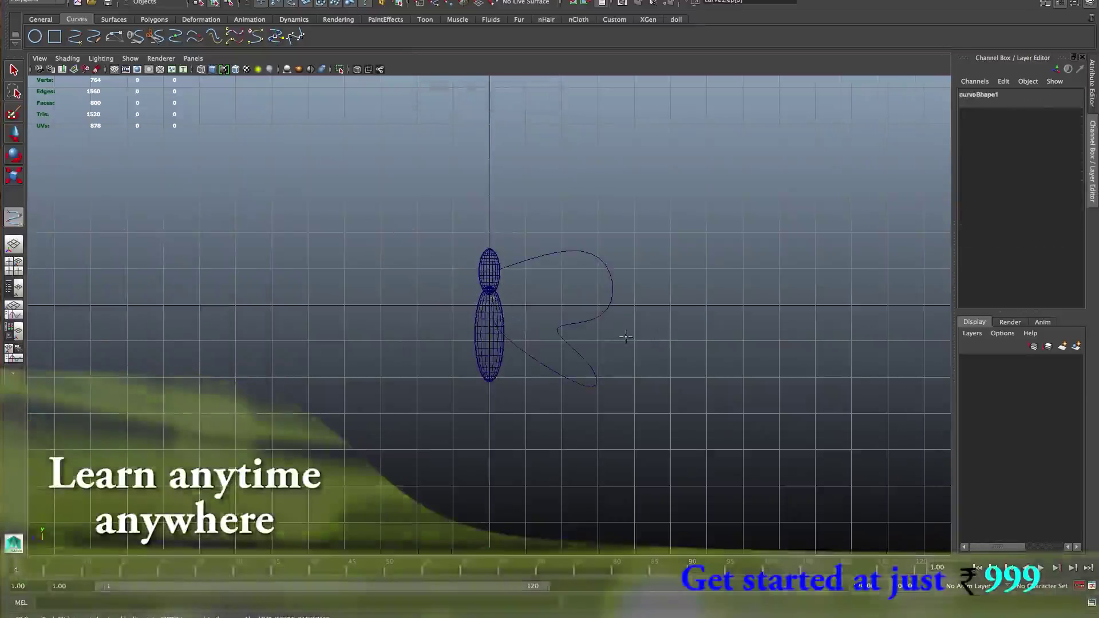
key(Return)
key(w)
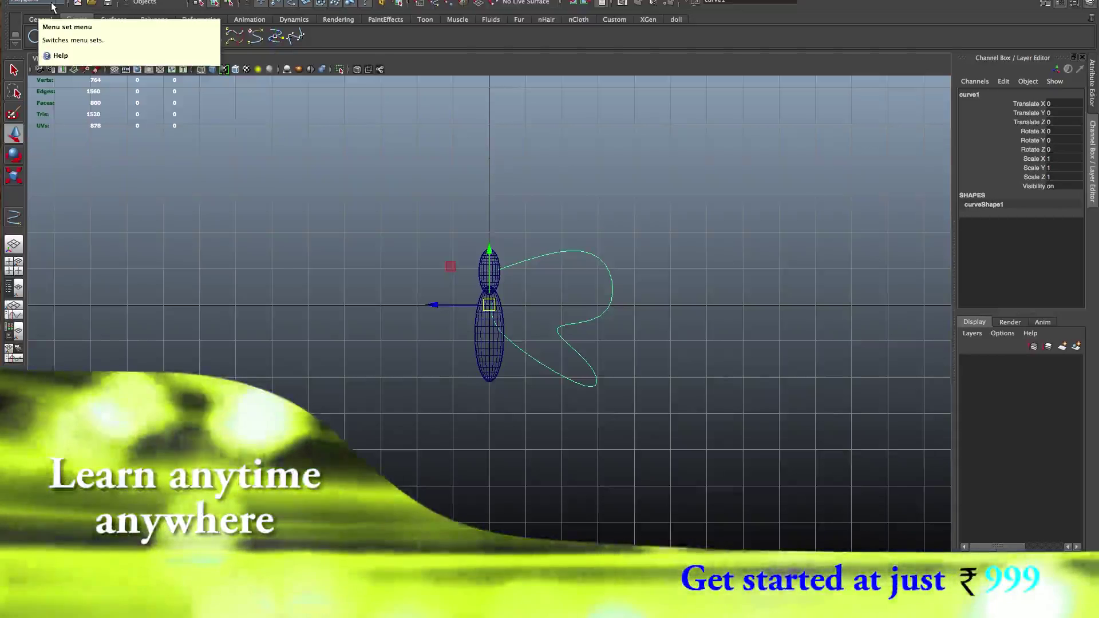
click(234, 251)
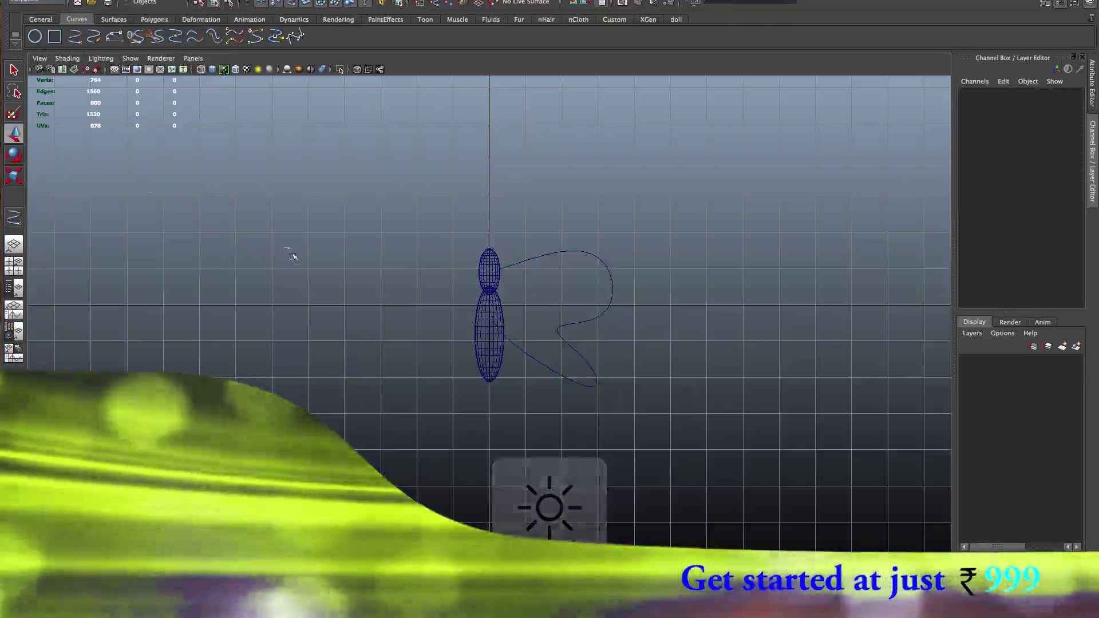
key(ctrl+Up)
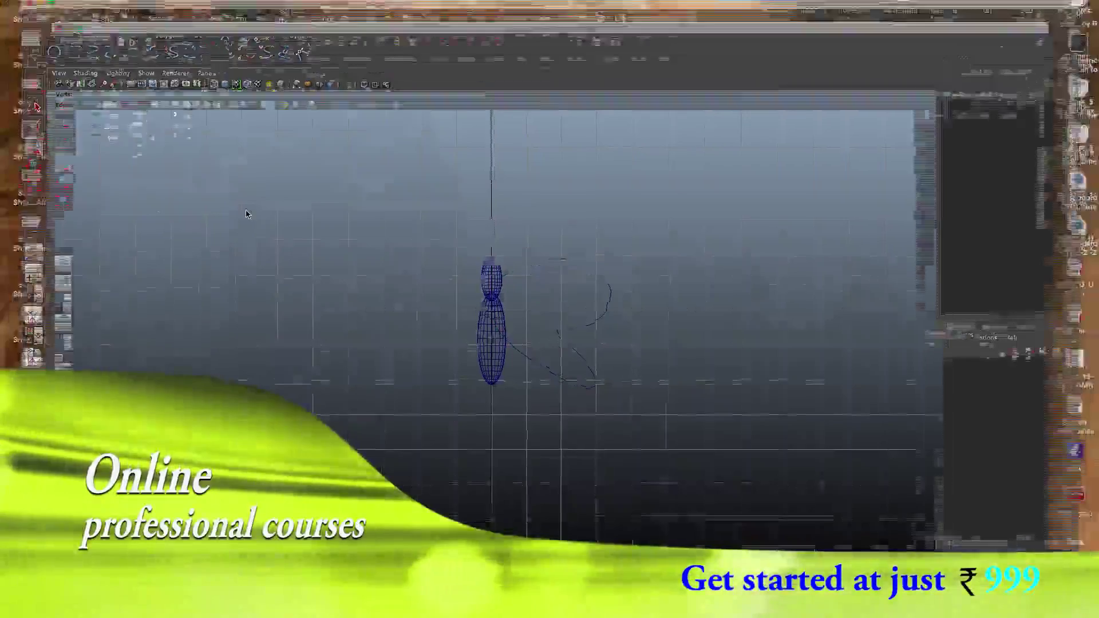
click(368, 256)
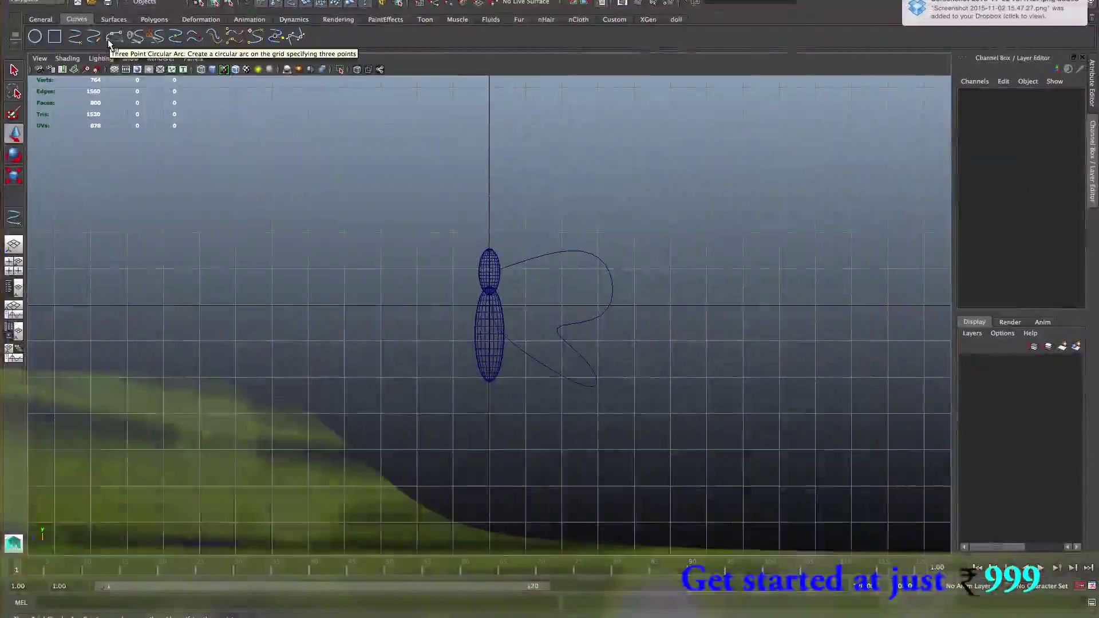
key(F4)
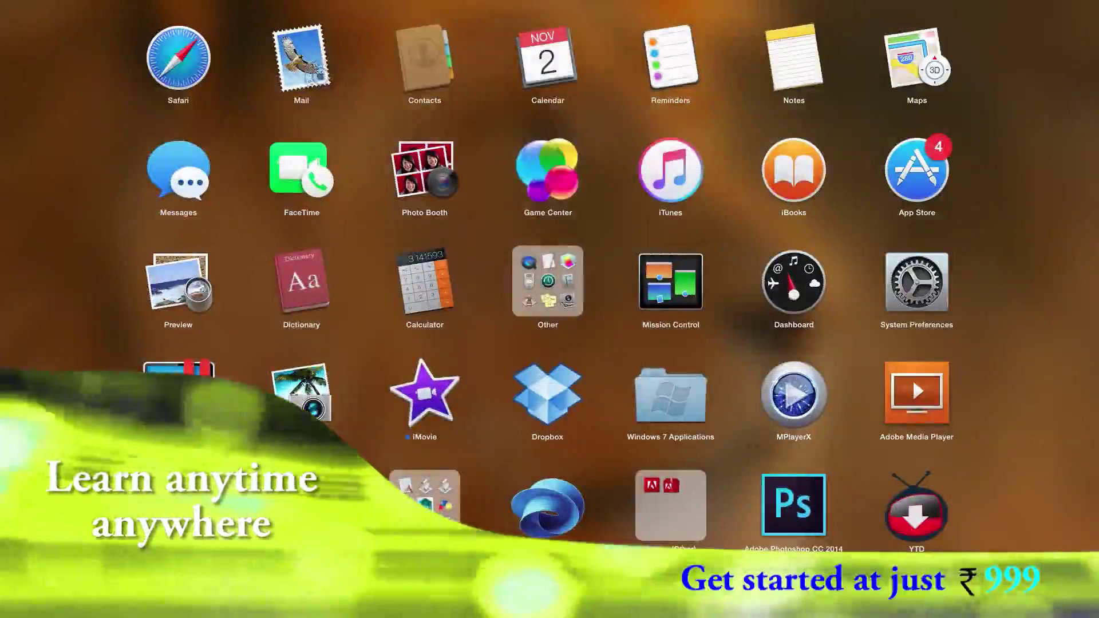
key(F4)
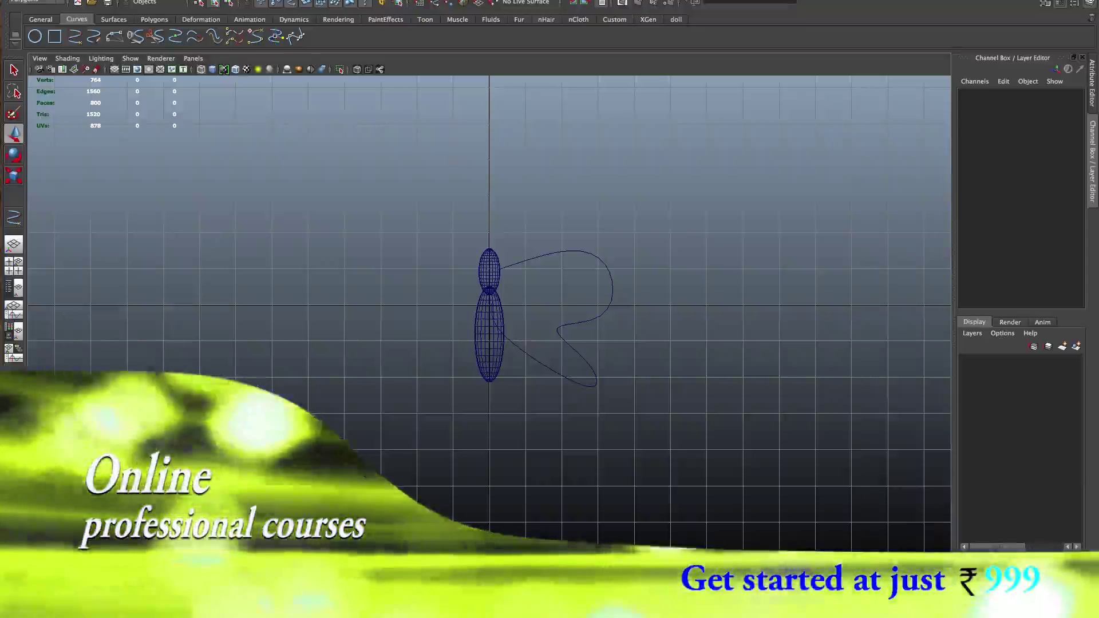
- Using the Surfaces menu set, close the wing outline curve and create a planar surface from it
click(43, 2)
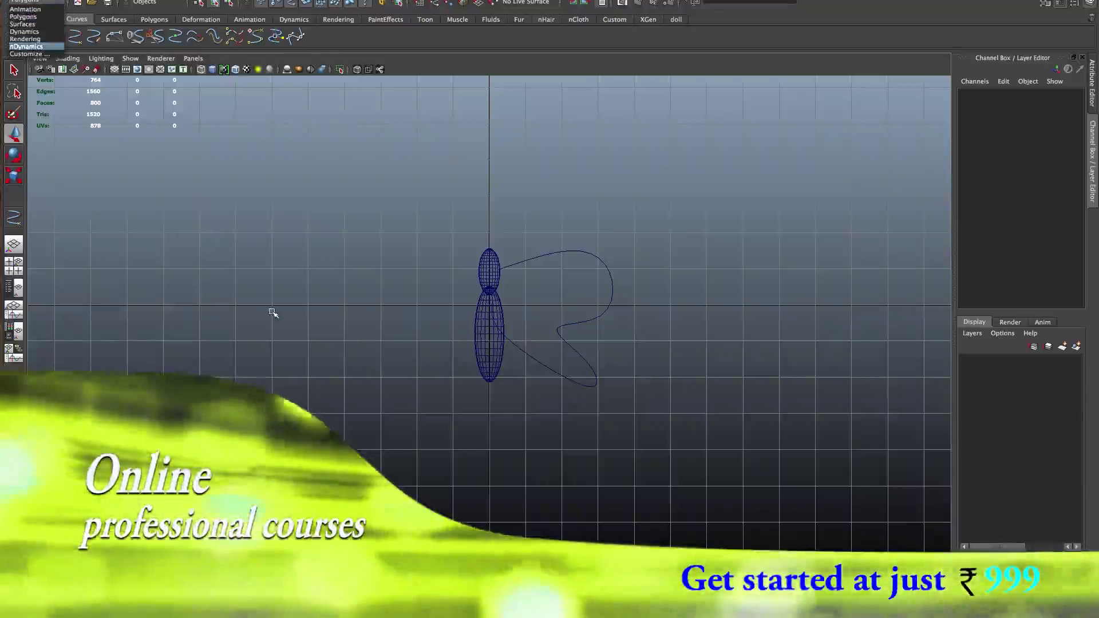
click(273, 314)
click(15, 2)
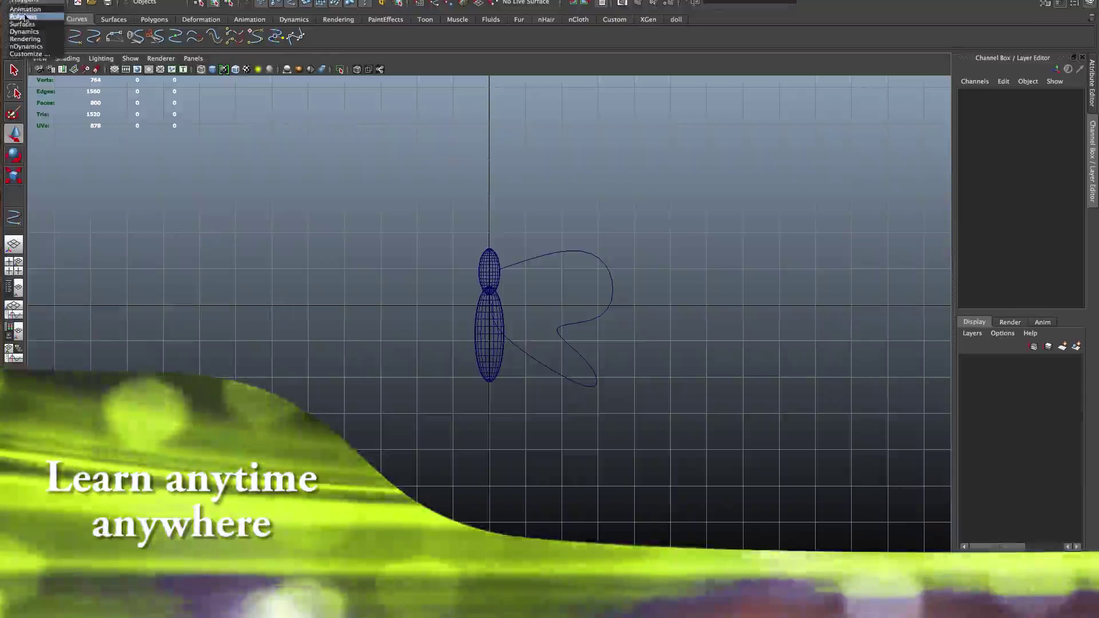
click(22, 24)
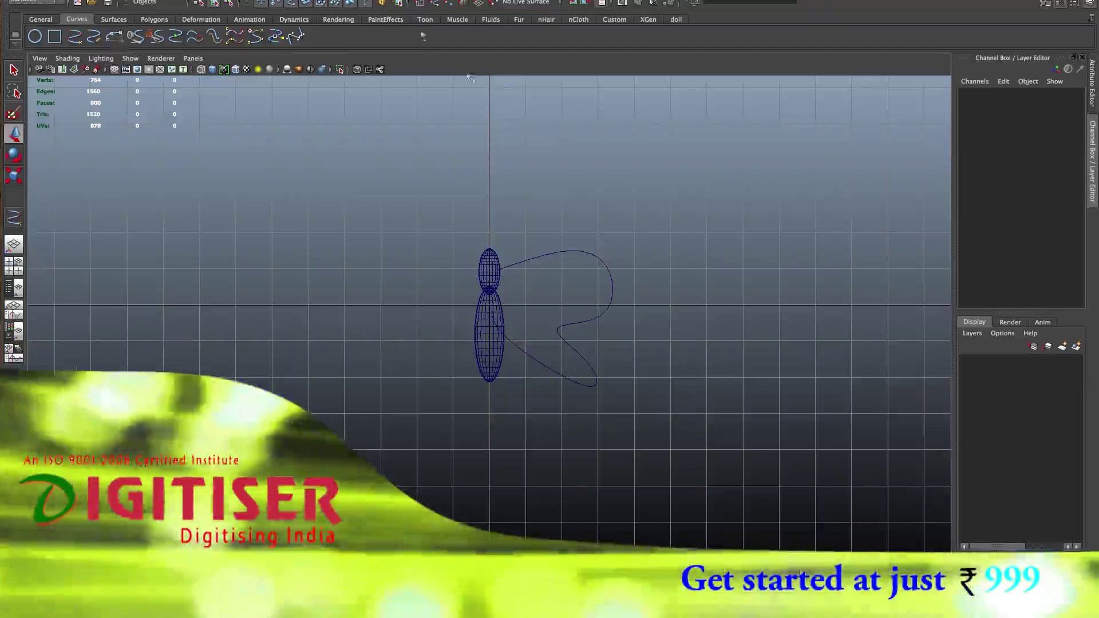
click(572, 253)
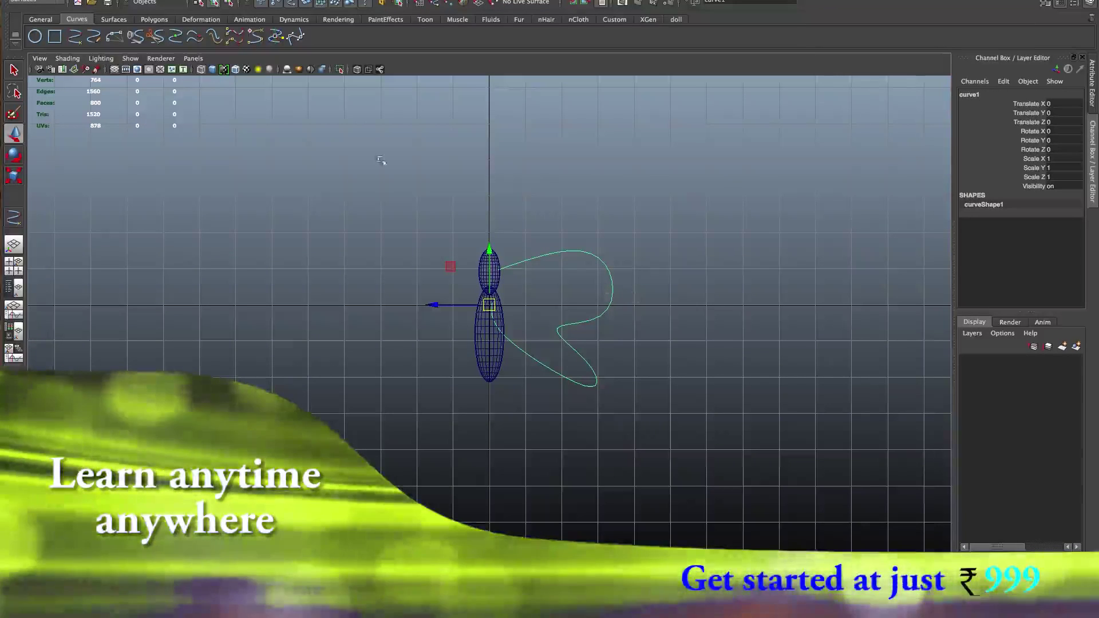
click(312, 1)
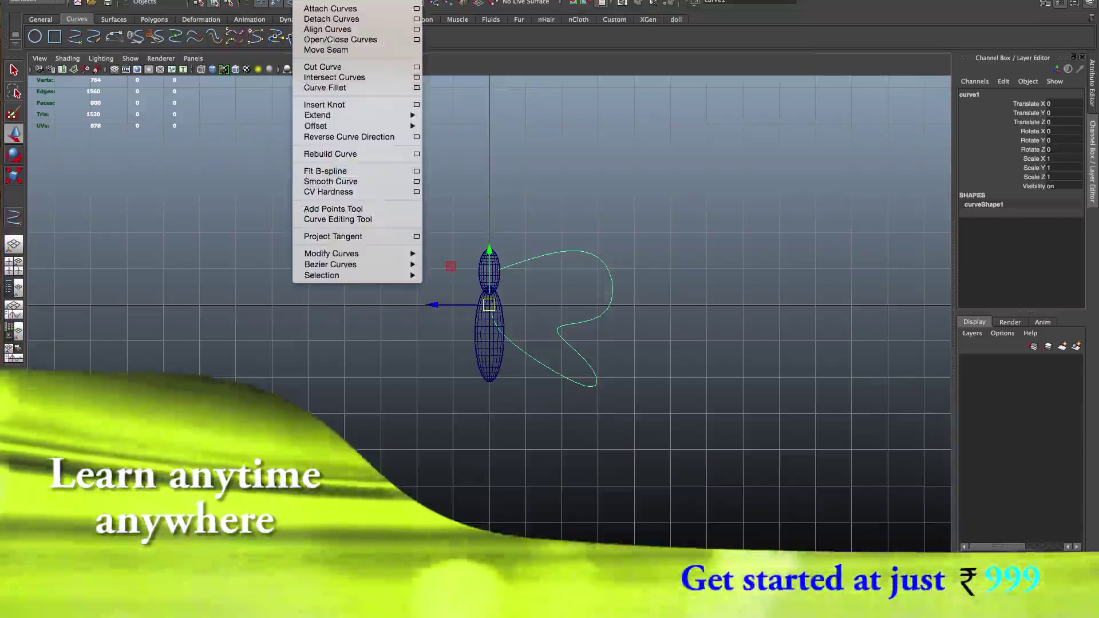
click(323, 40)
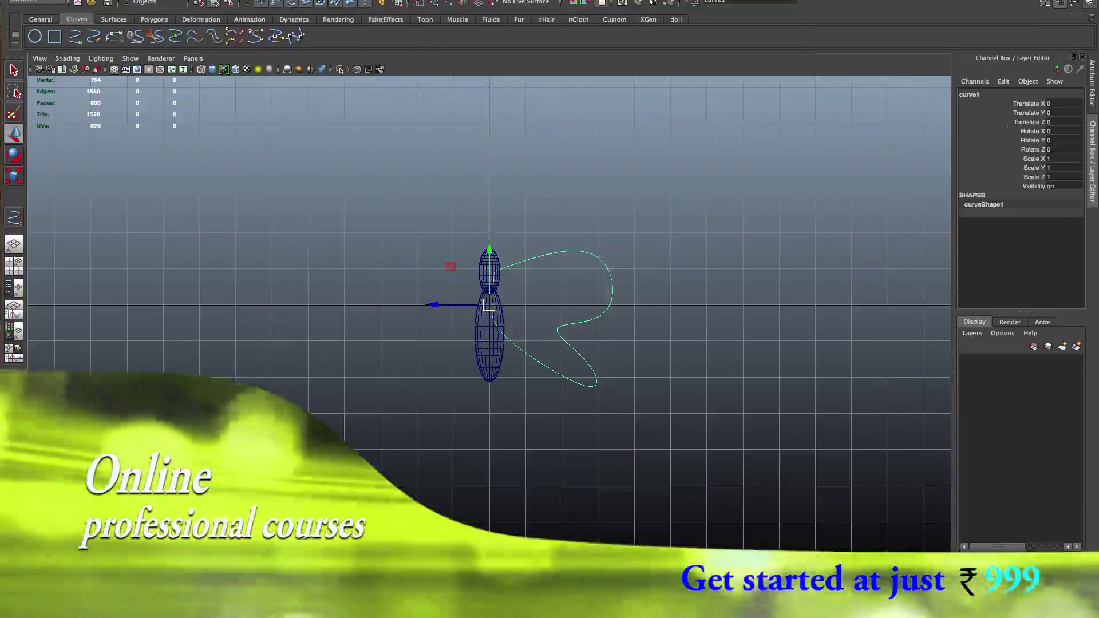
click(363, 0)
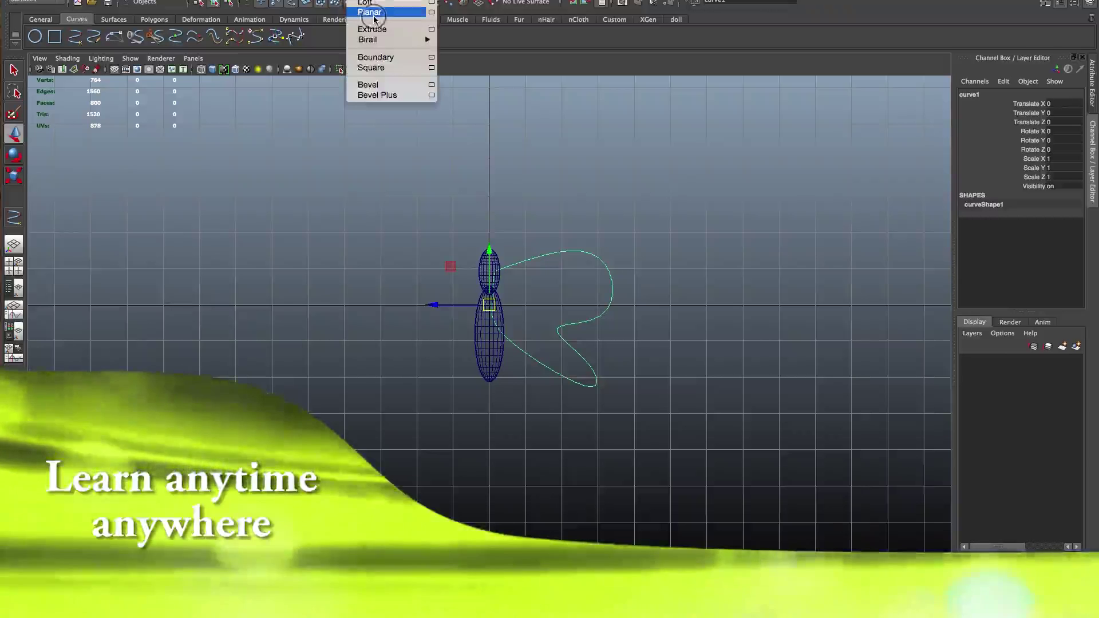
click(373, 14)
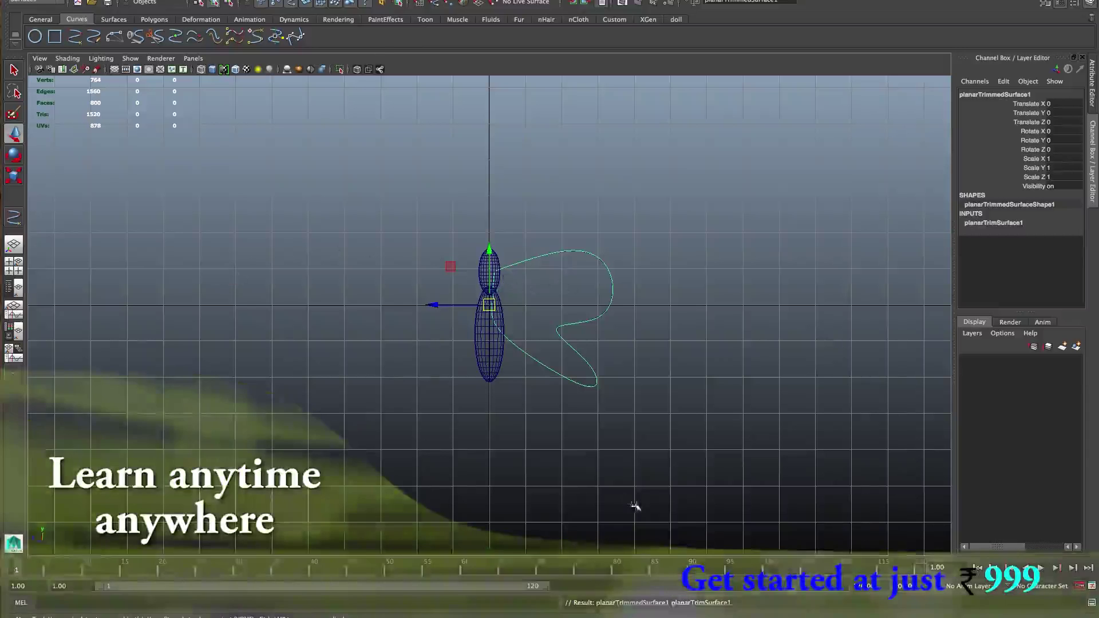
- Open the Hypershade, place its window beside the butterfly, and switch to the perspective view
click(491, 372)
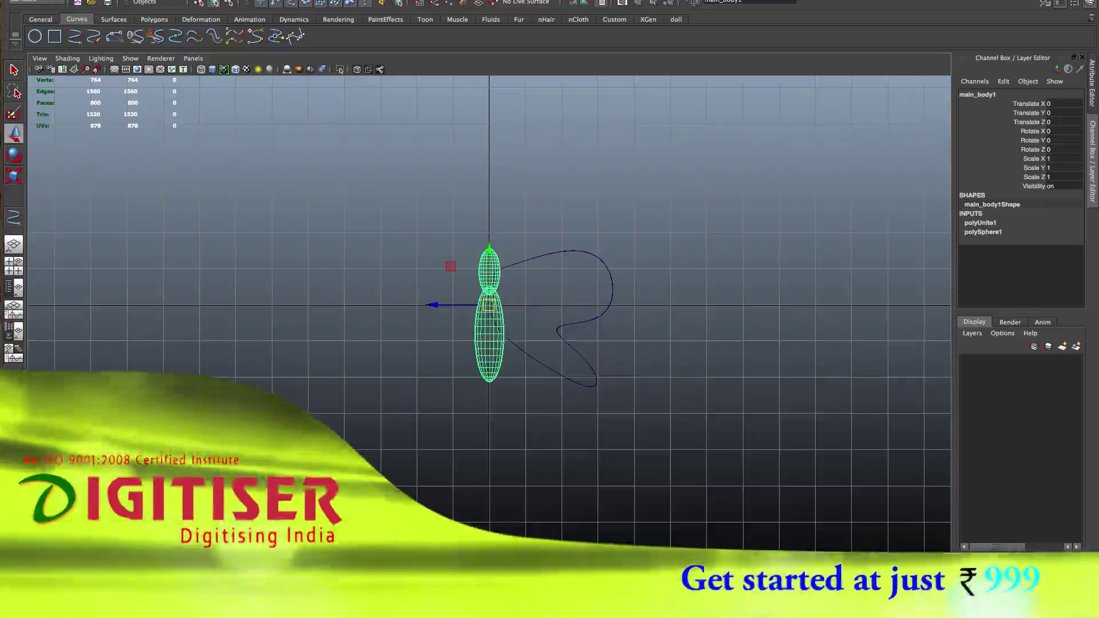
click(233, 0)
mouse_move(243, 4)
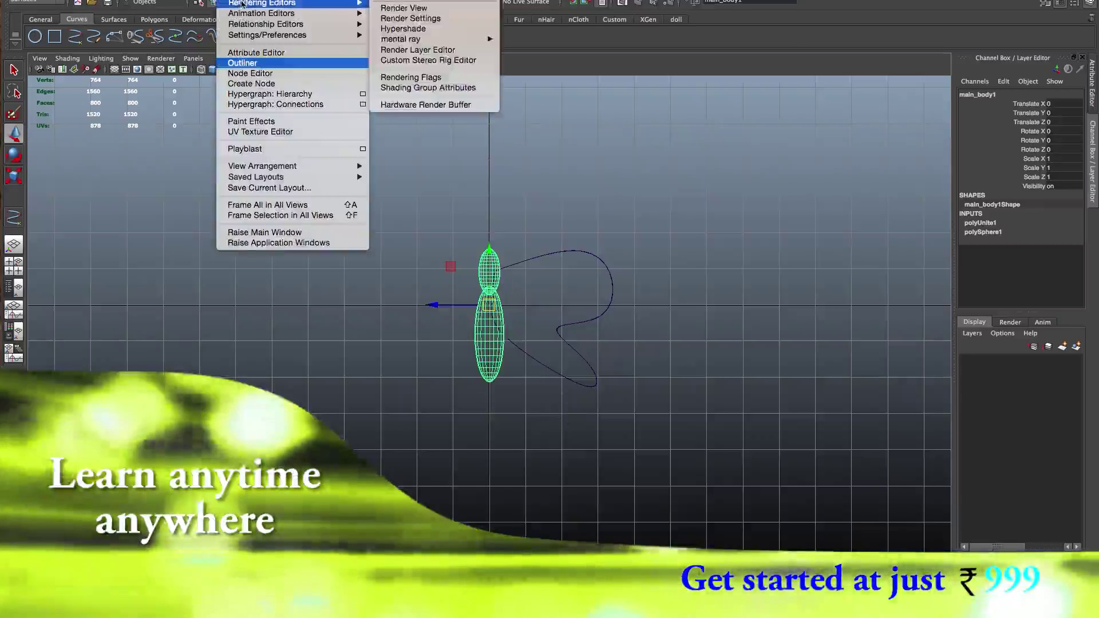
mouse_move(251, 25)
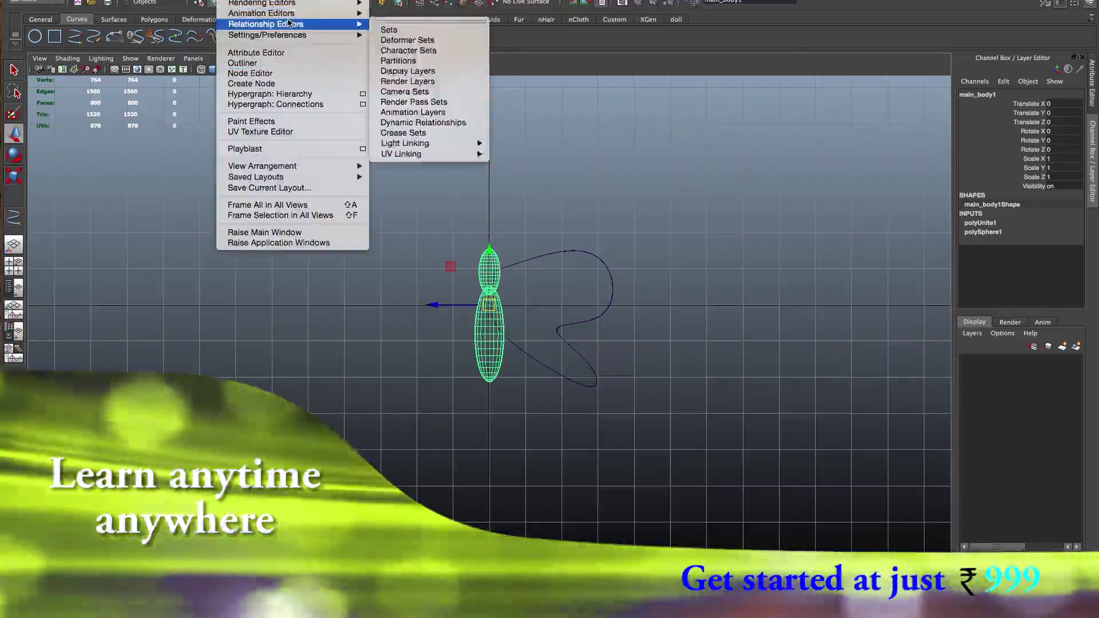
mouse_move(283, 17)
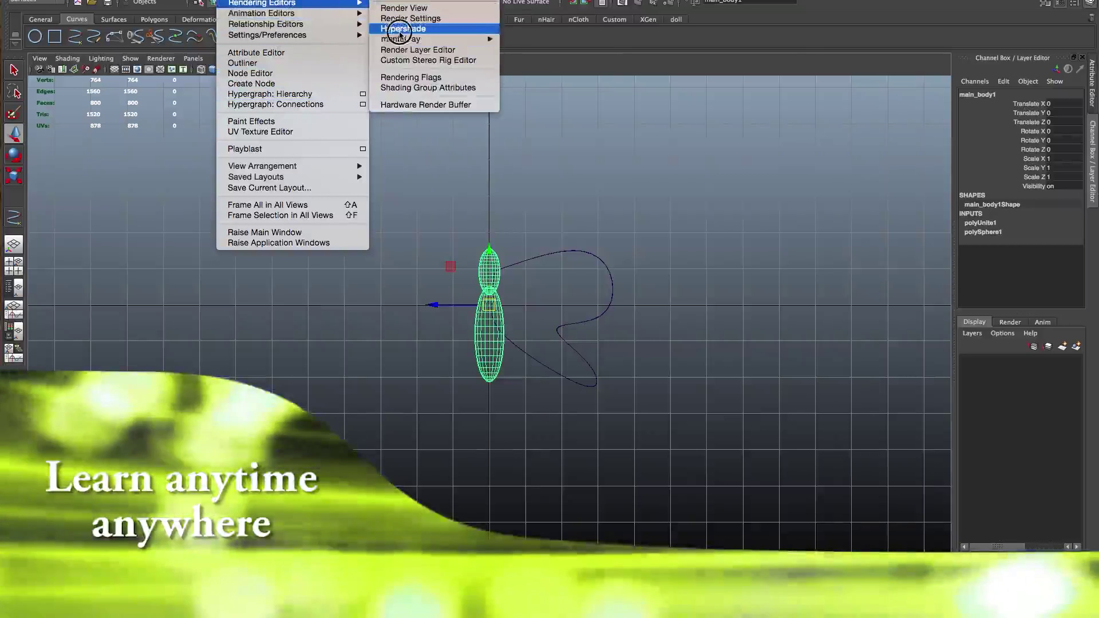
click(386, 50)
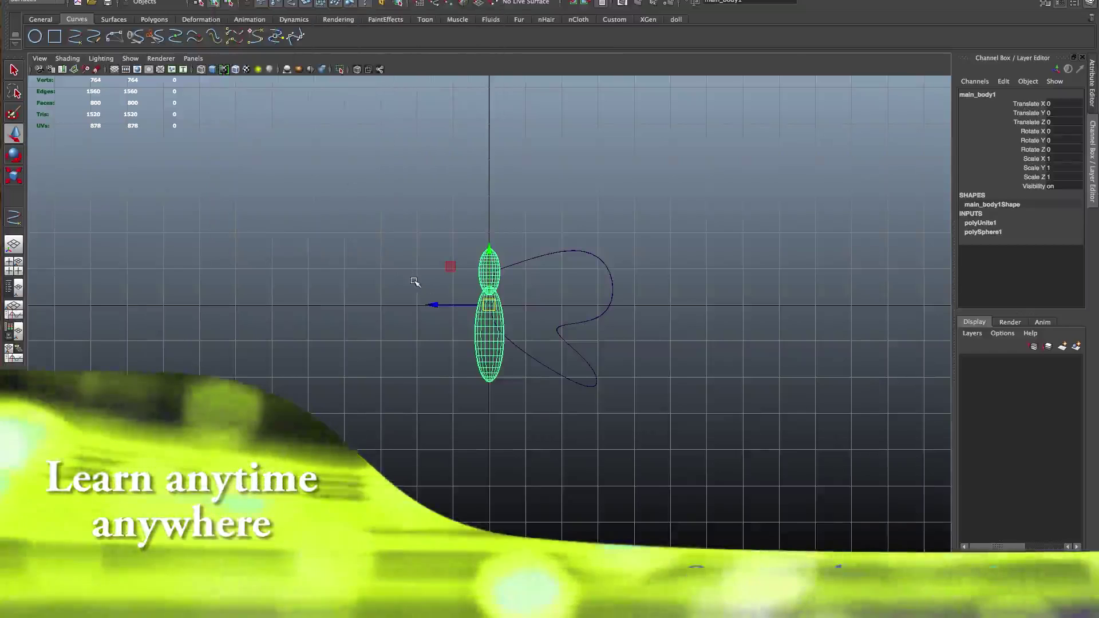
drag(348, 114, 208, 104)
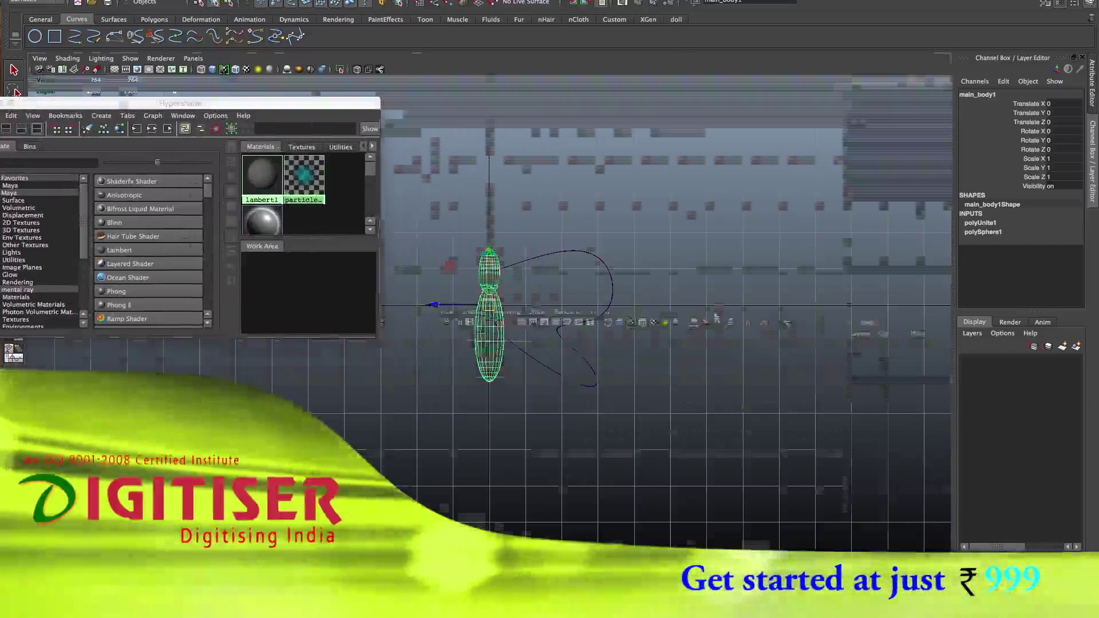
key(space)
key(space)
click(646, 330)
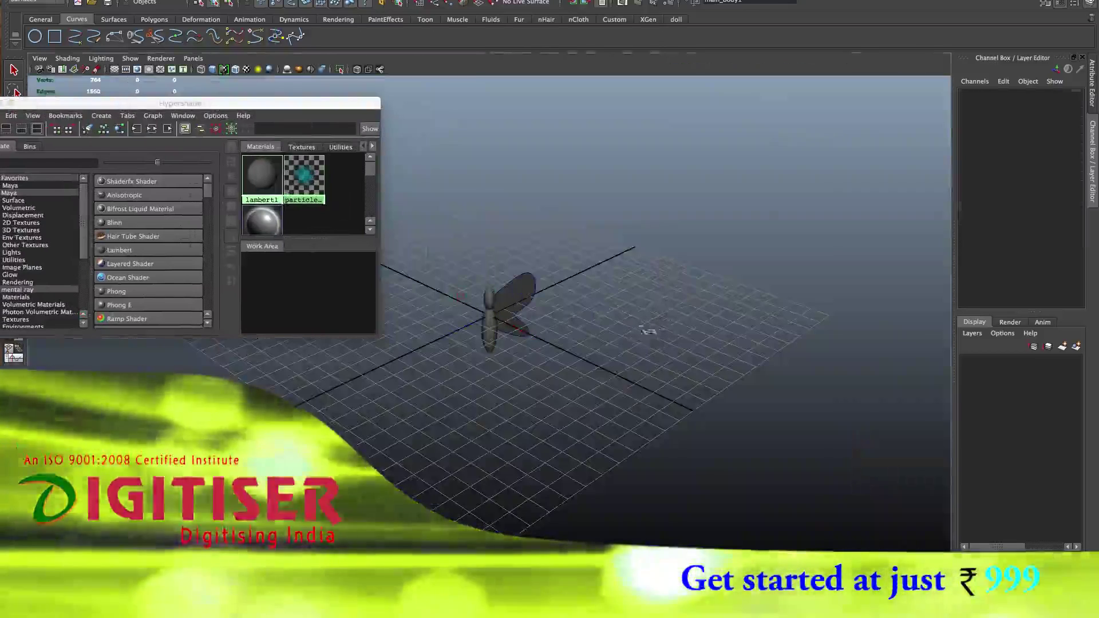
- Try to move the body, wing surface and outline curve upward together
alt+right_drag(648, 331, 613, 341)
drag(476, 282, 606, 433)
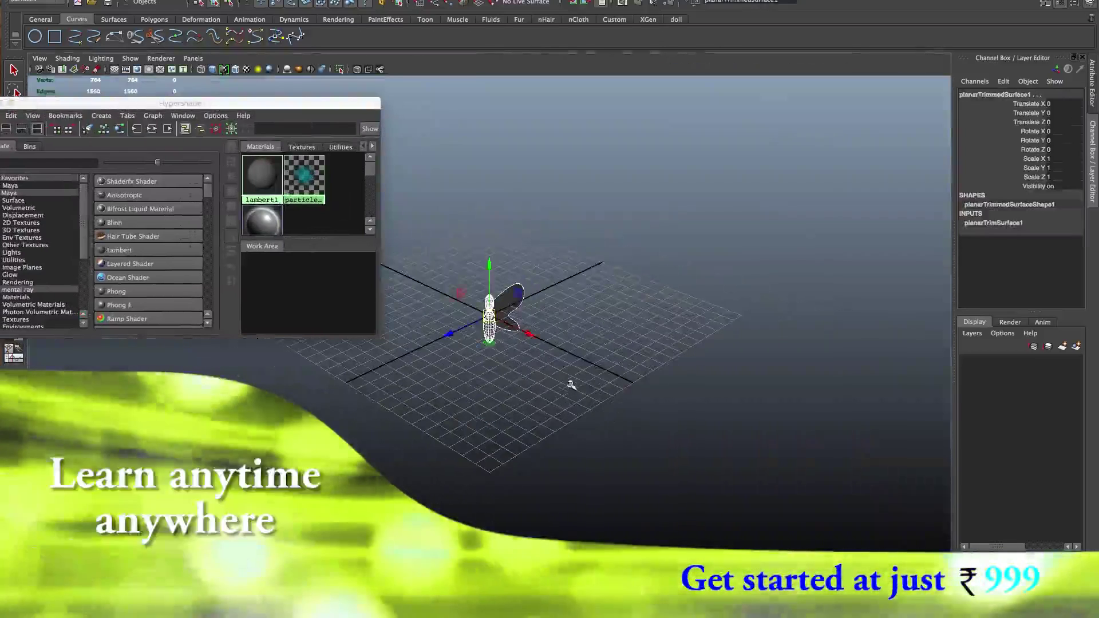
alt+right_drag(570, 385, 589, 396)
click(488, 267)
drag(488, 266, 490, 227)
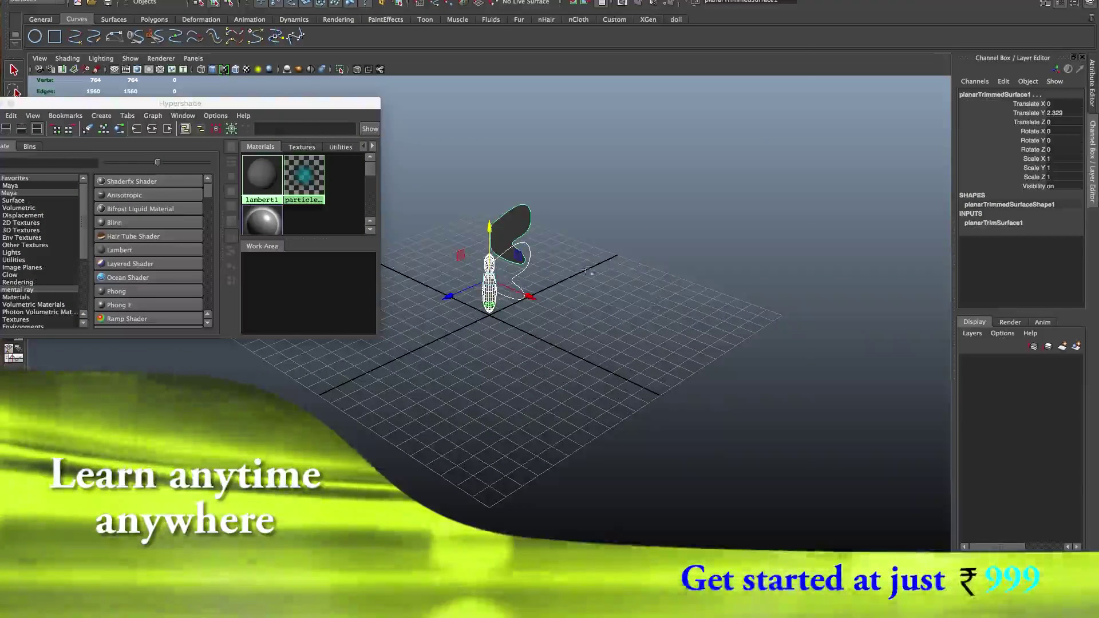
key(ctrl+z)
click(595, 276)
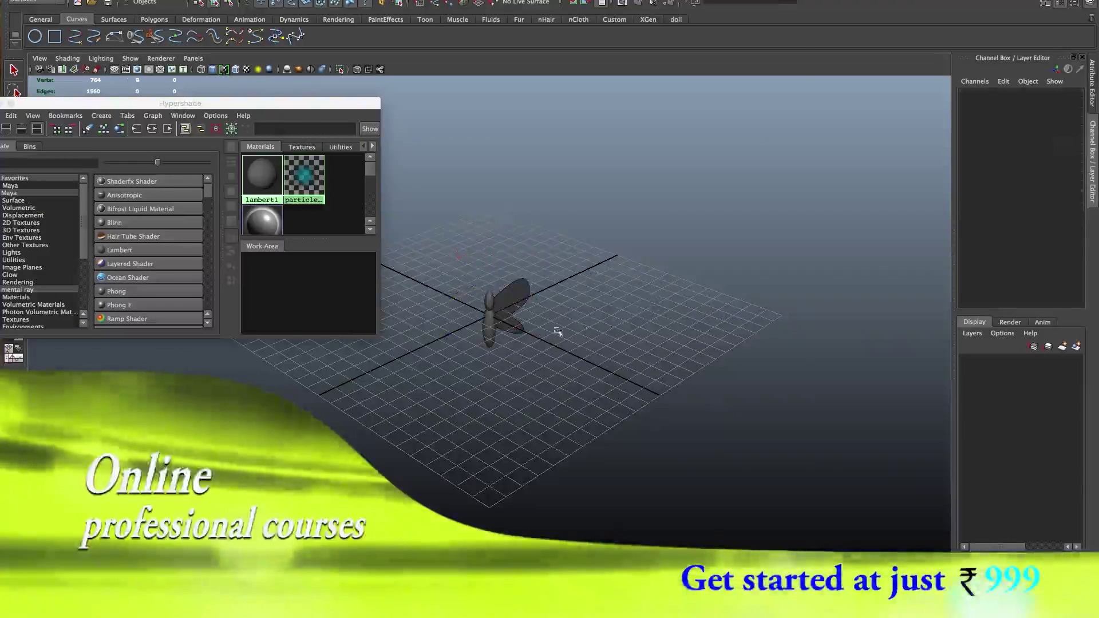
- Create a Blinn material and map a Ramp texture to its color
click(491, 323)
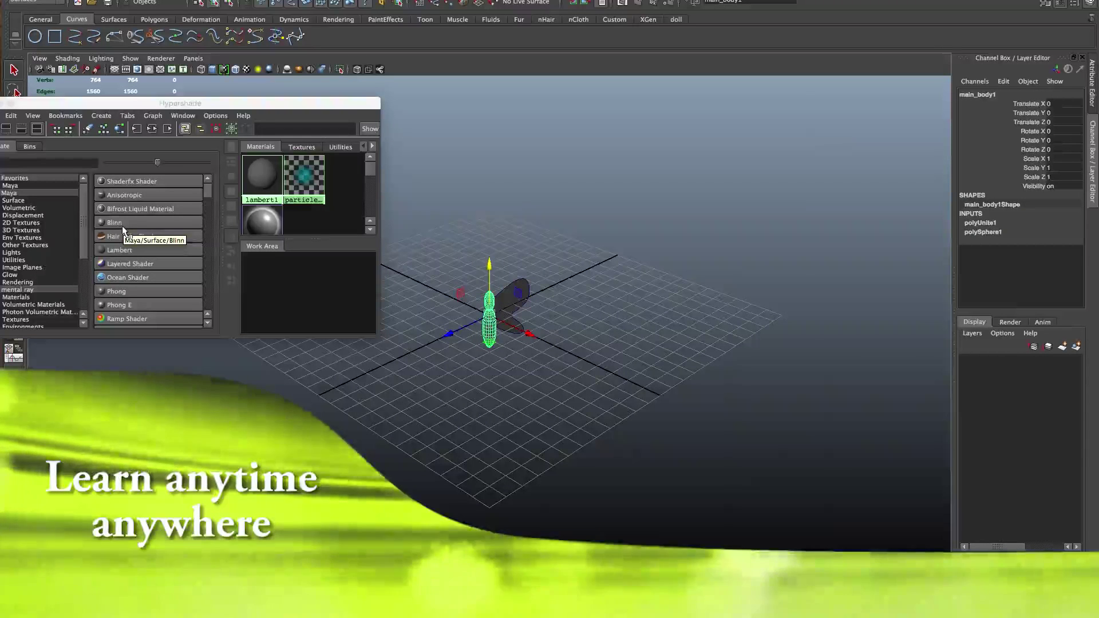
click(122, 225)
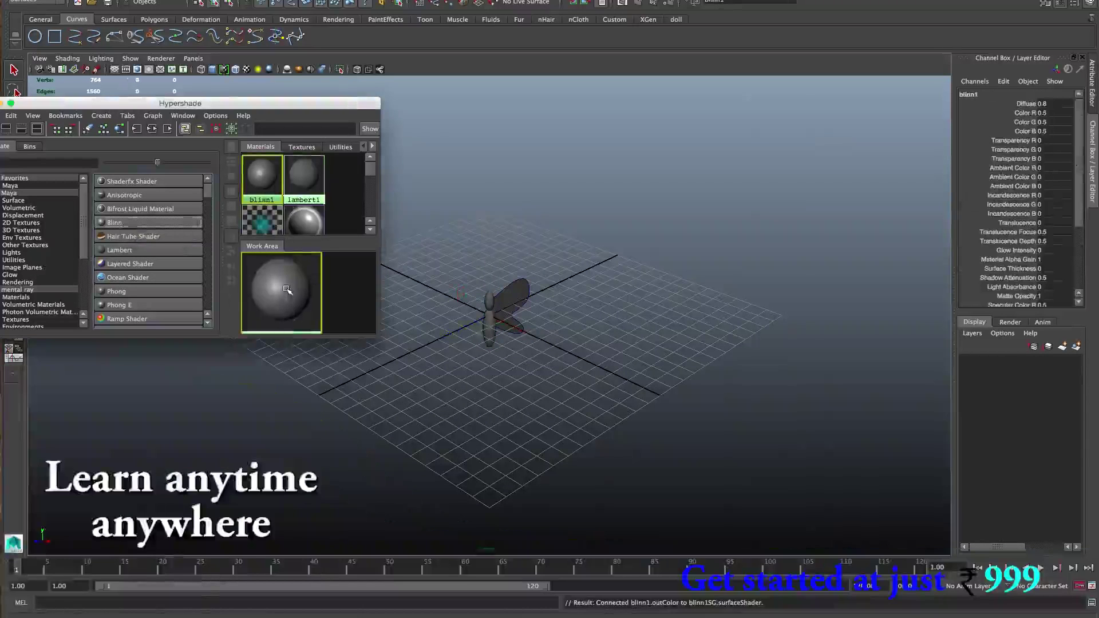
double_click(286, 287)
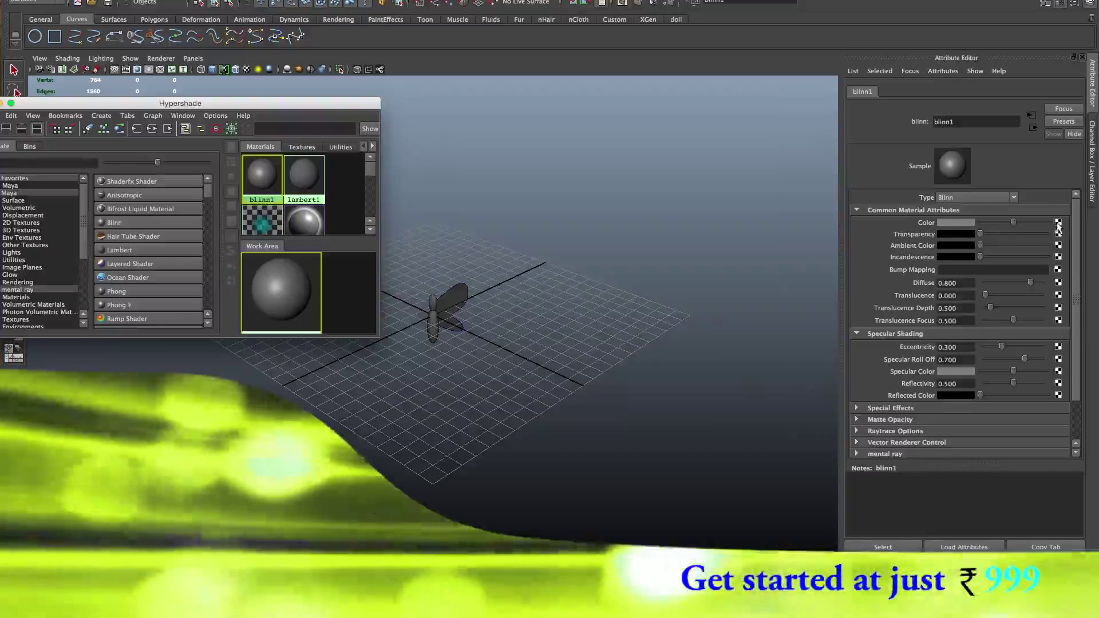
click(1059, 224)
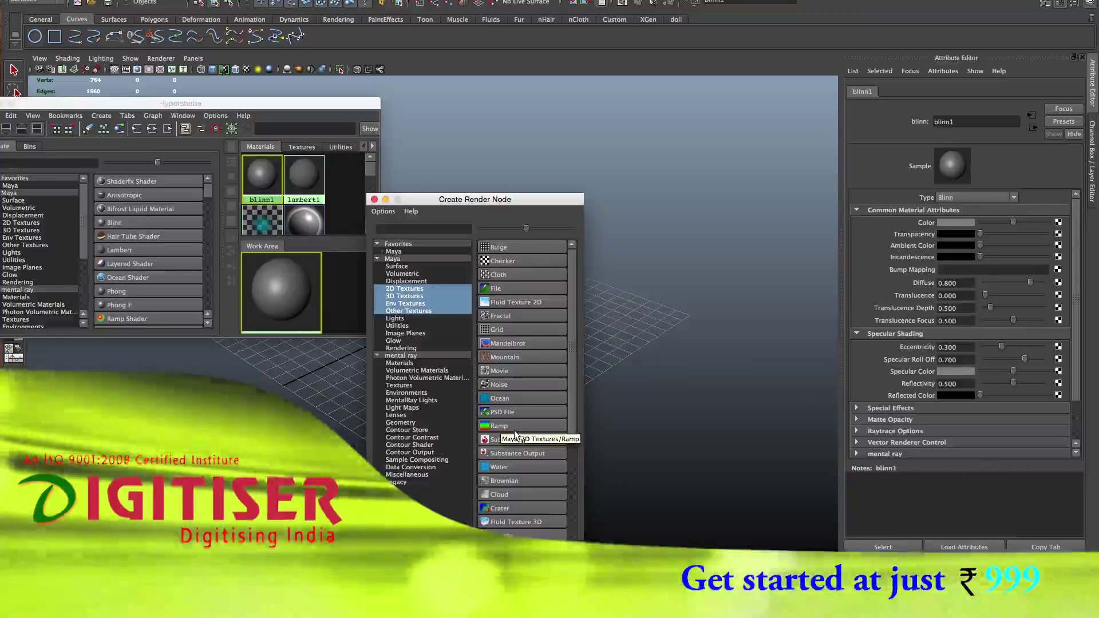
click(515, 428)
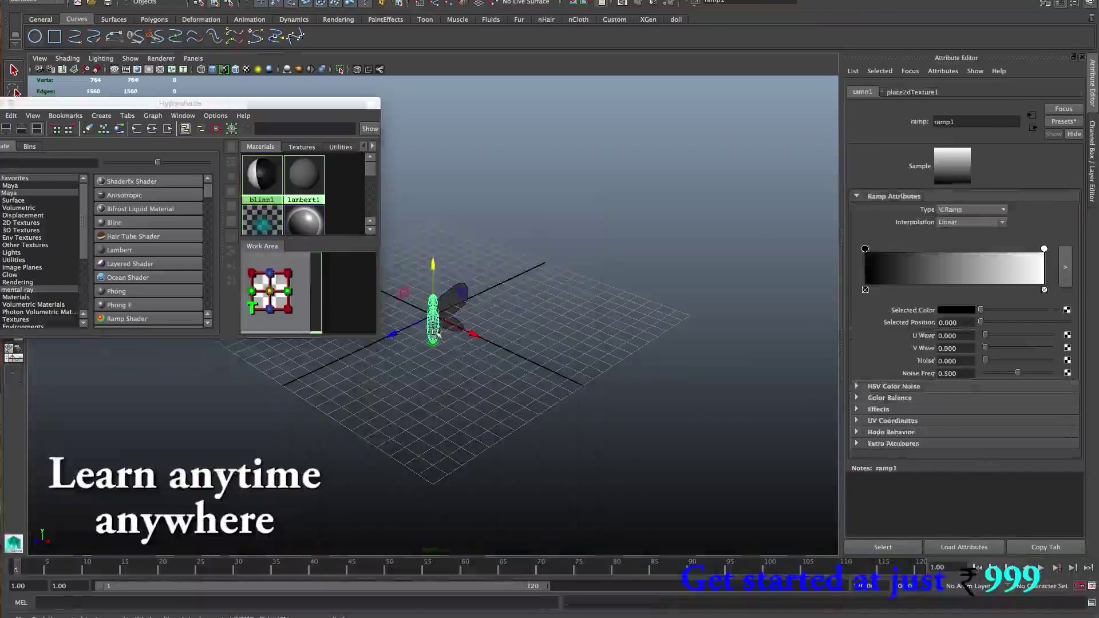
- Turn on textured shading in the perspective view and select the main body mesh
click(434, 334)
scroll(503, 370, up, 3)
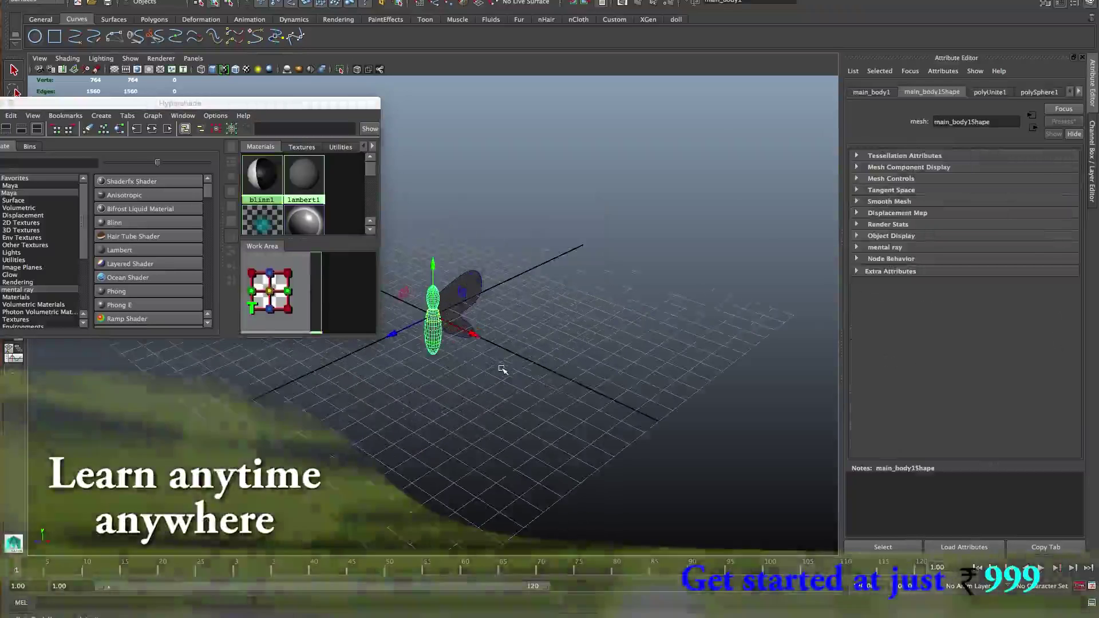
scroll(503, 370, up, 1)
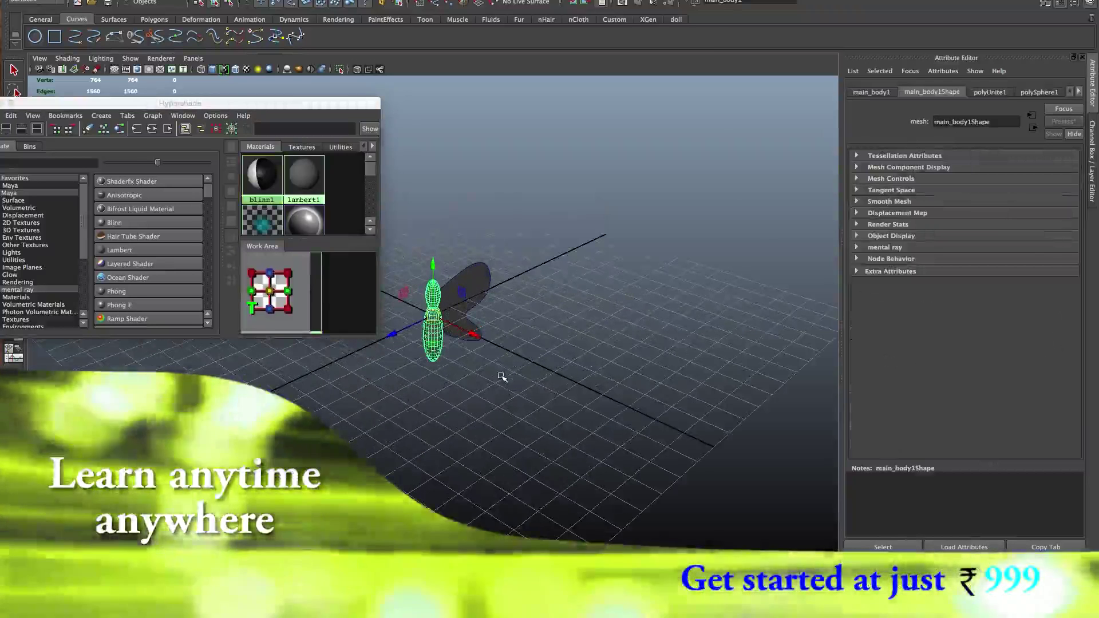
key(6)
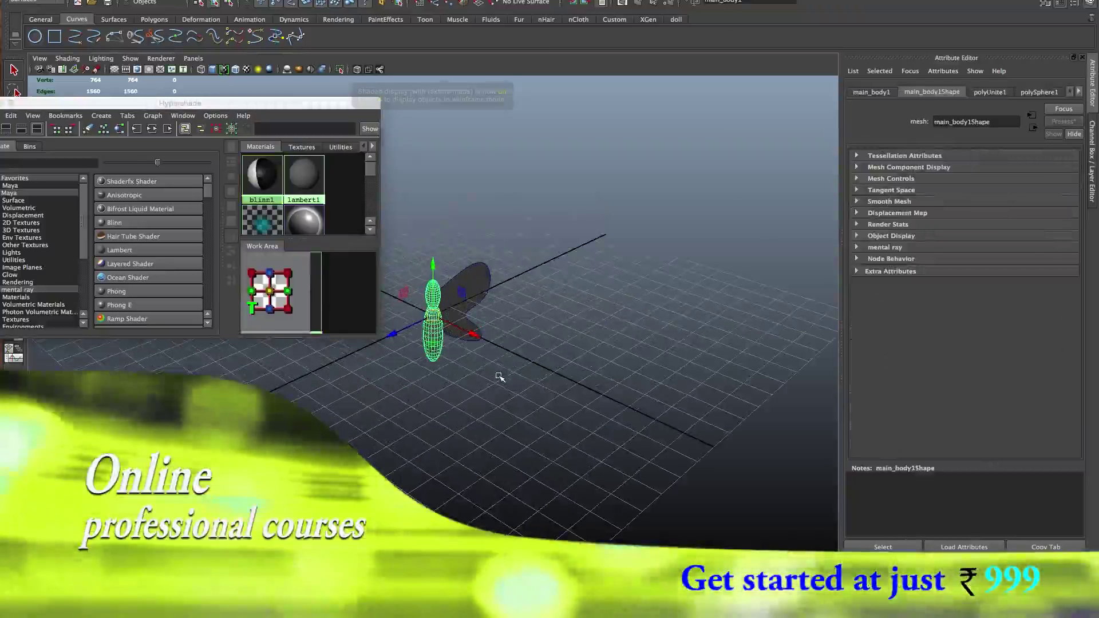
click(492, 376)
click(432, 331)
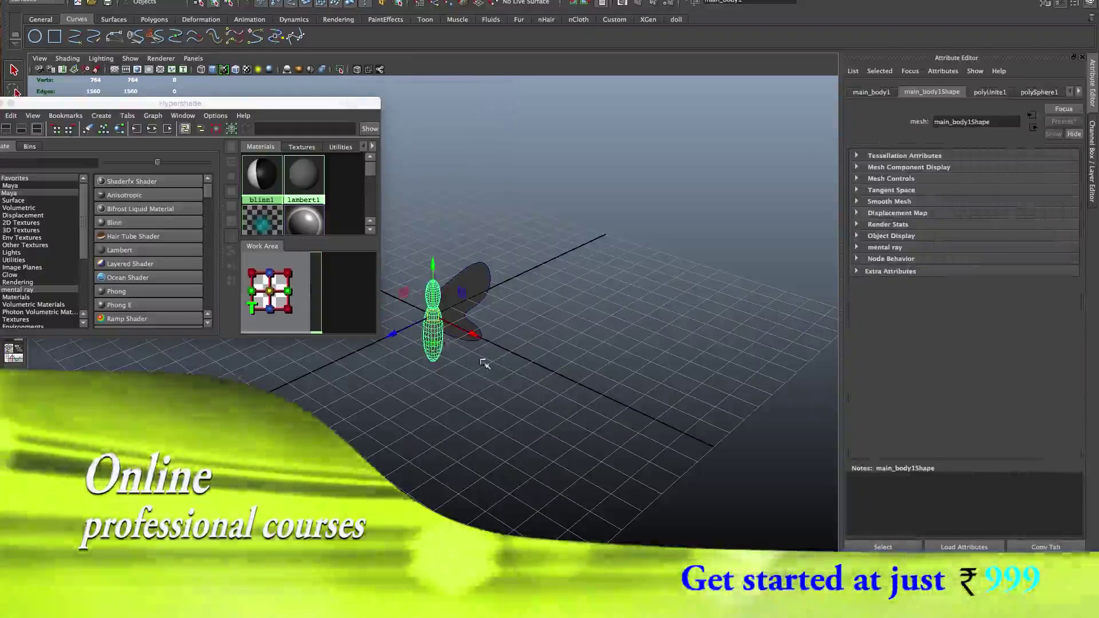
- Apply the ramp-mapped blinn1 material to the main body mesh in the perspective view
click(273, 197)
middle_drag(273, 198, 434, 319)
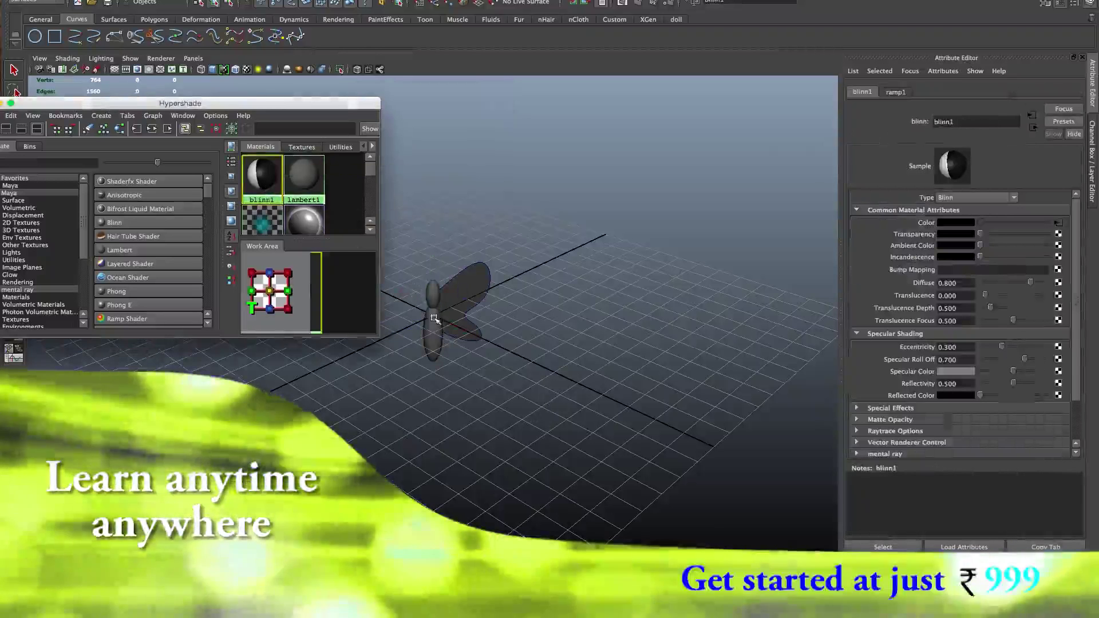
click(434, 319)
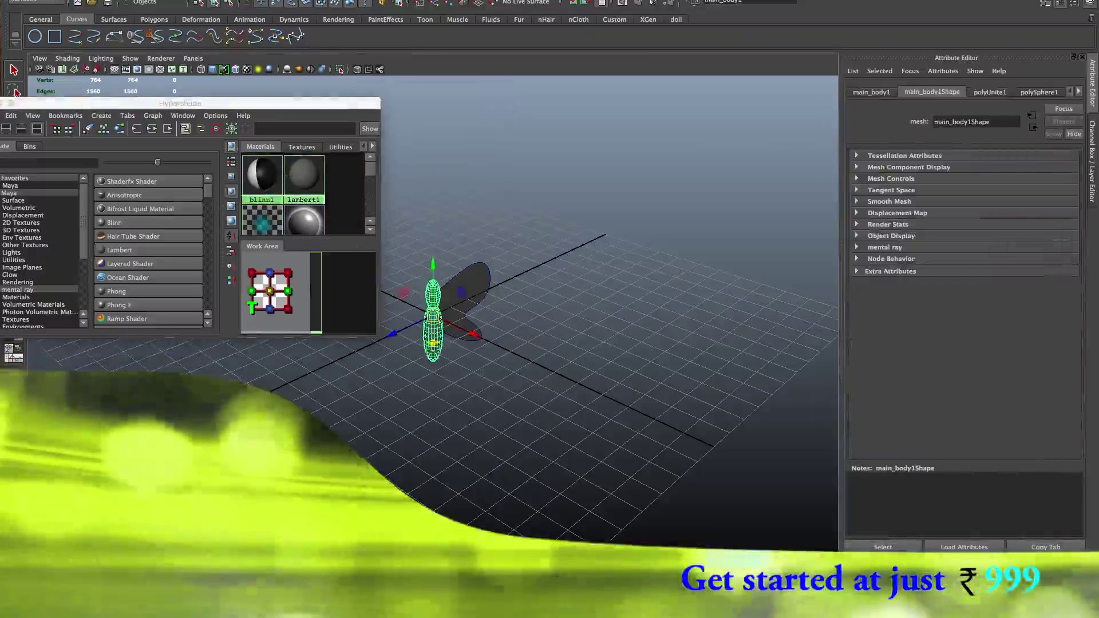
middle_drag(265, 170, 434, 340)
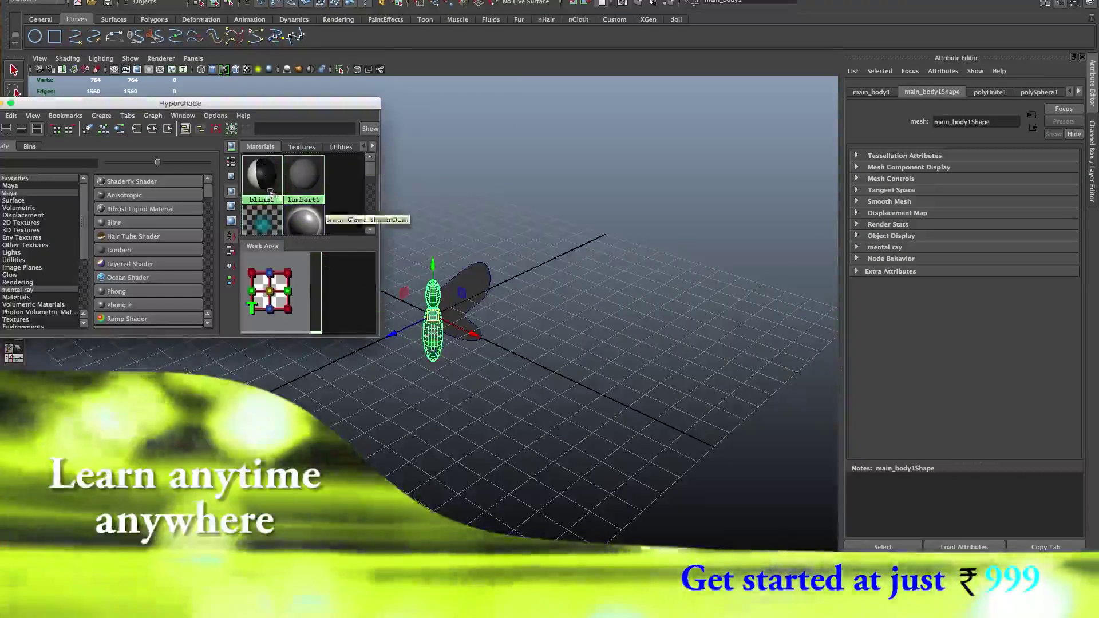
click(493, 385)
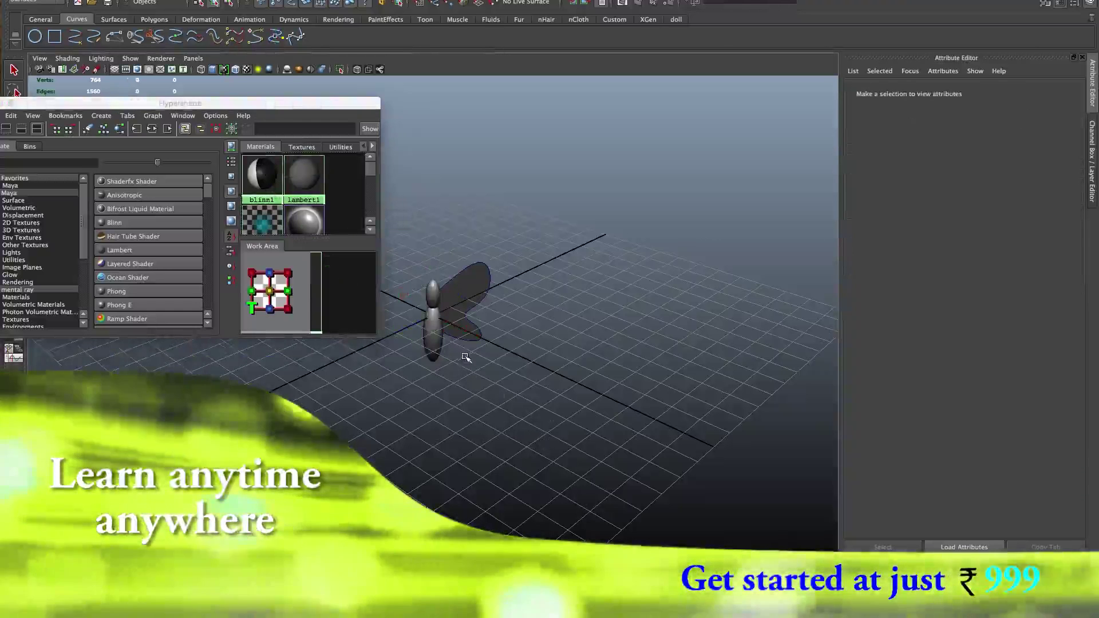
- Select the main body mesh and assign blinn1 again with Assign Material To Selection
click(434, 339)
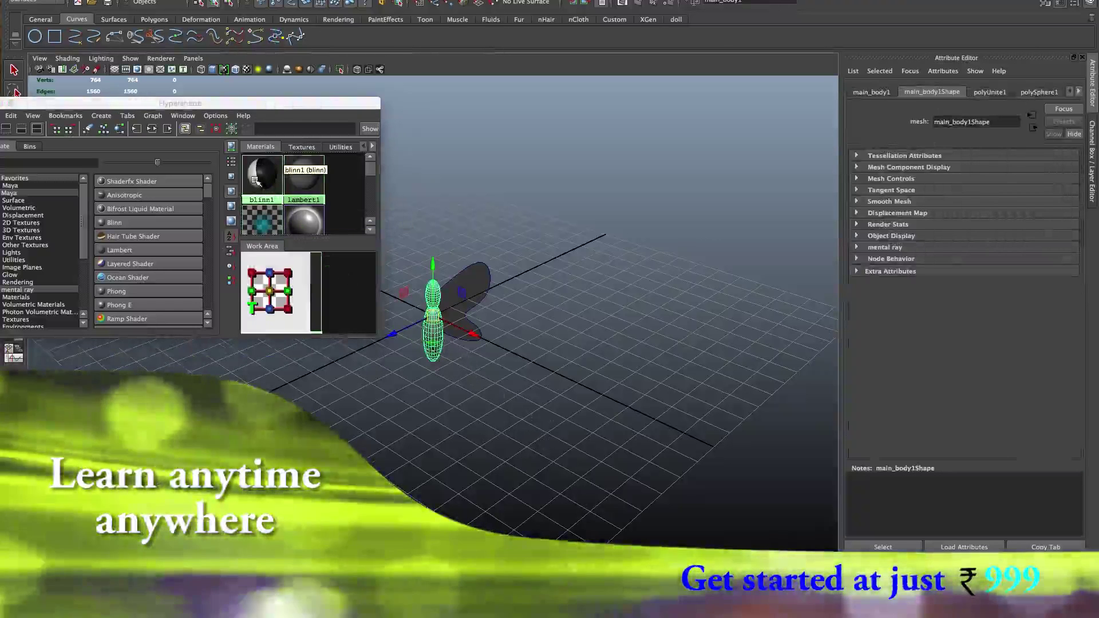
right_click(256, 179)
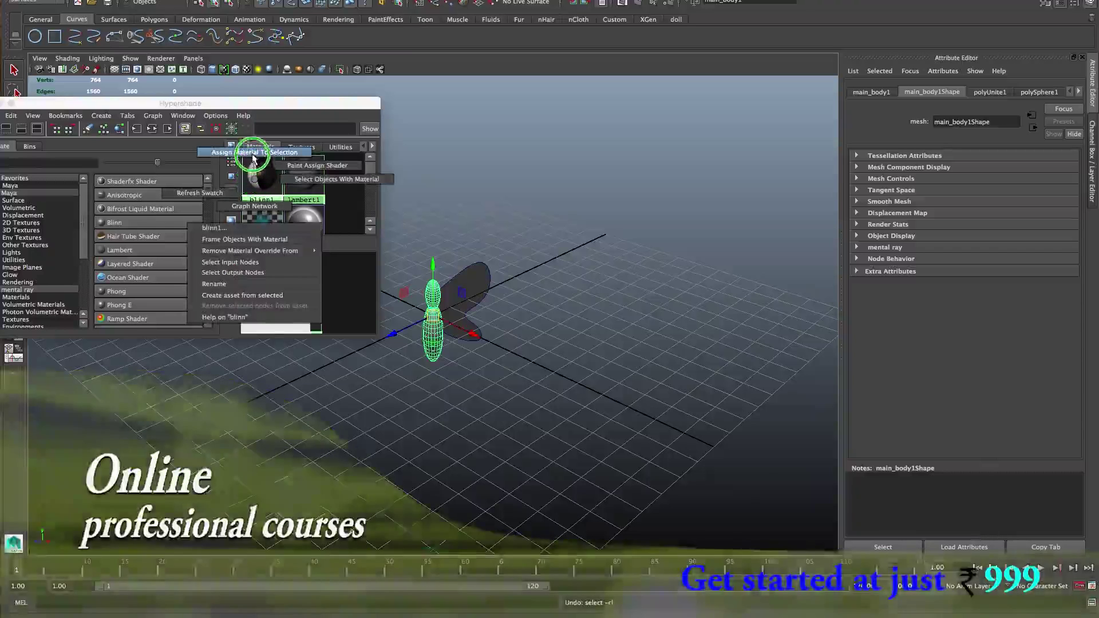
click(254, 166)
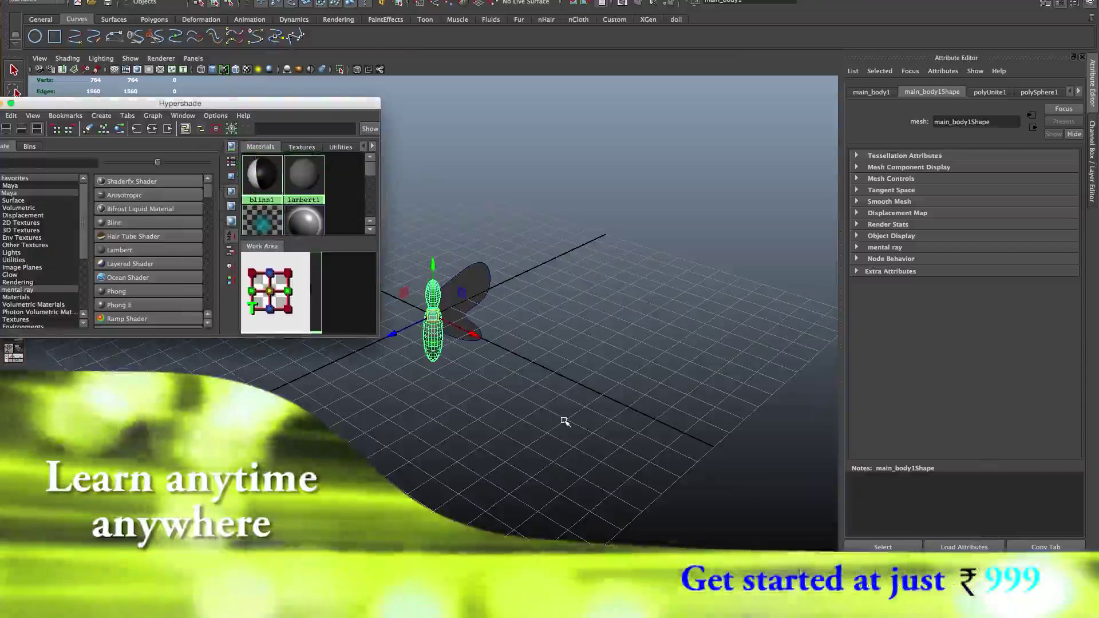
click(458, 372)
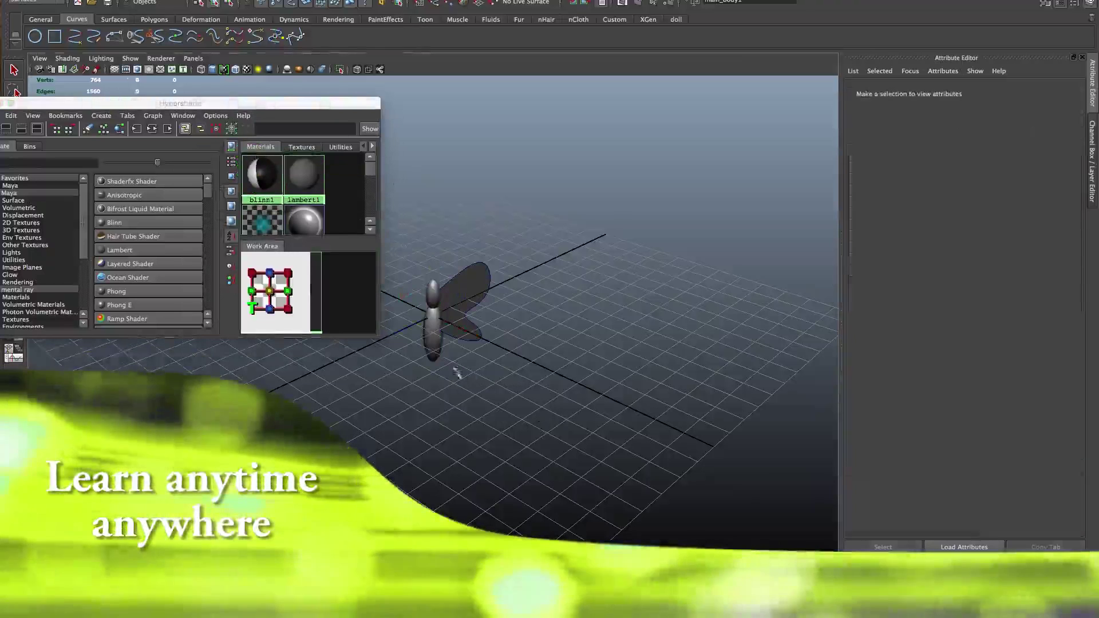
- Open the ramp1 texture mapped to blinn1's color and remove its black color stop
click(438, 343)
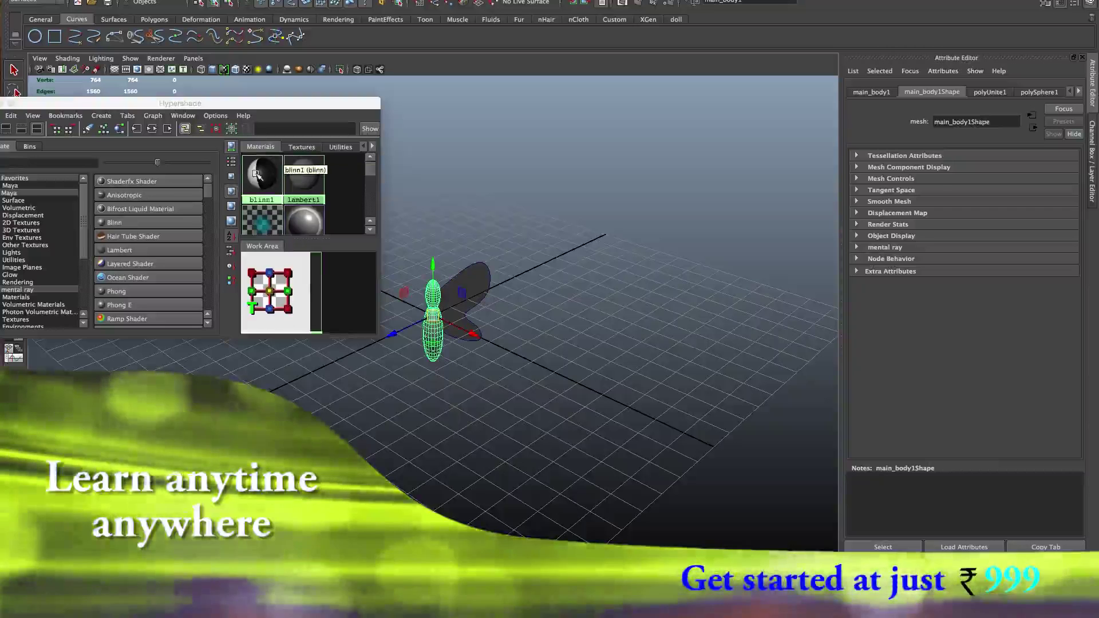
click(257, 175)
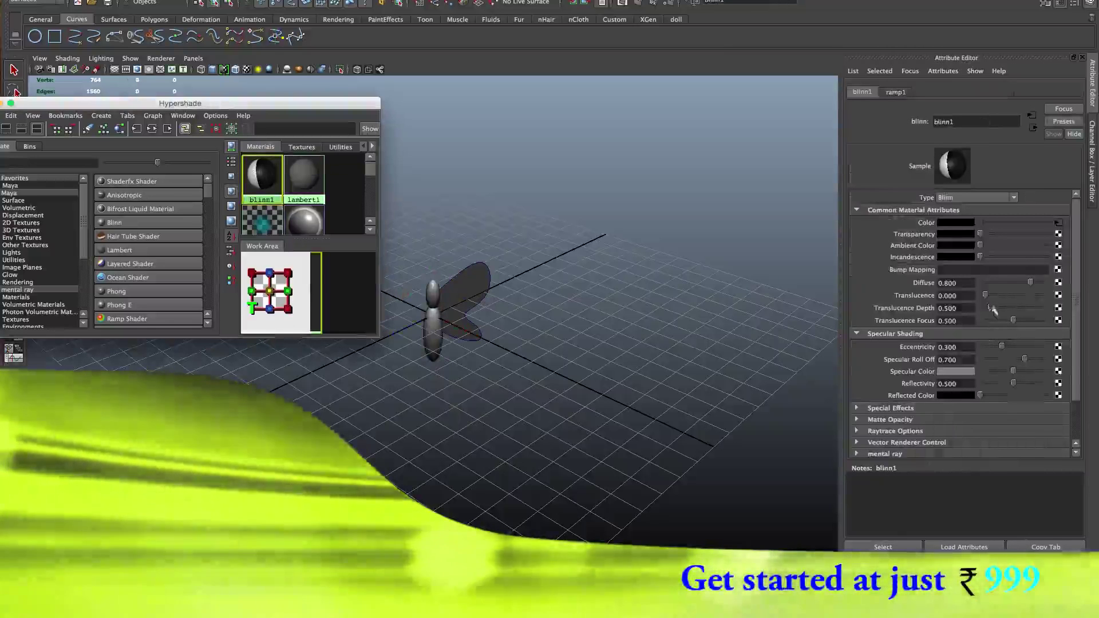
click(1058, 225)
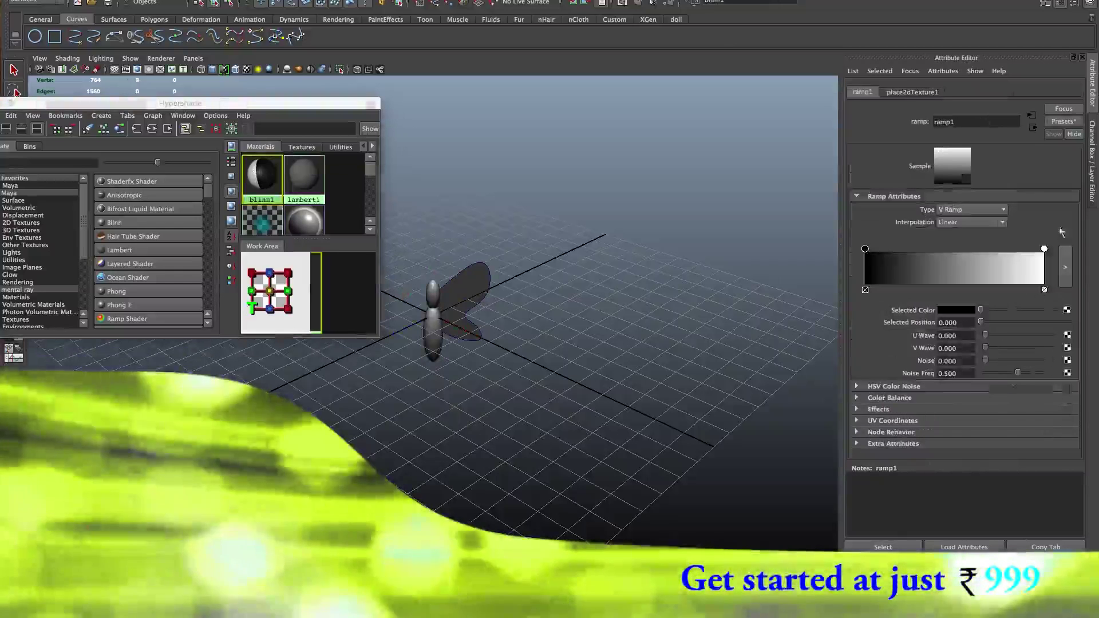
click(866, 290)
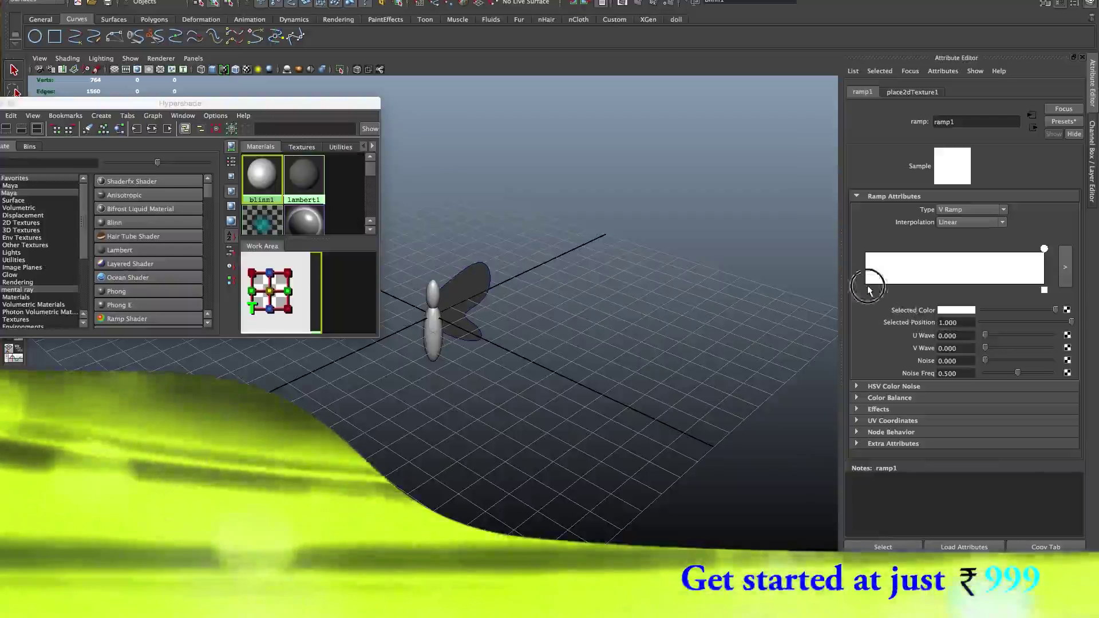
- Add a color stop near the start of the ramp at position 0.035 and set its color to orange-red
click(871, 256)
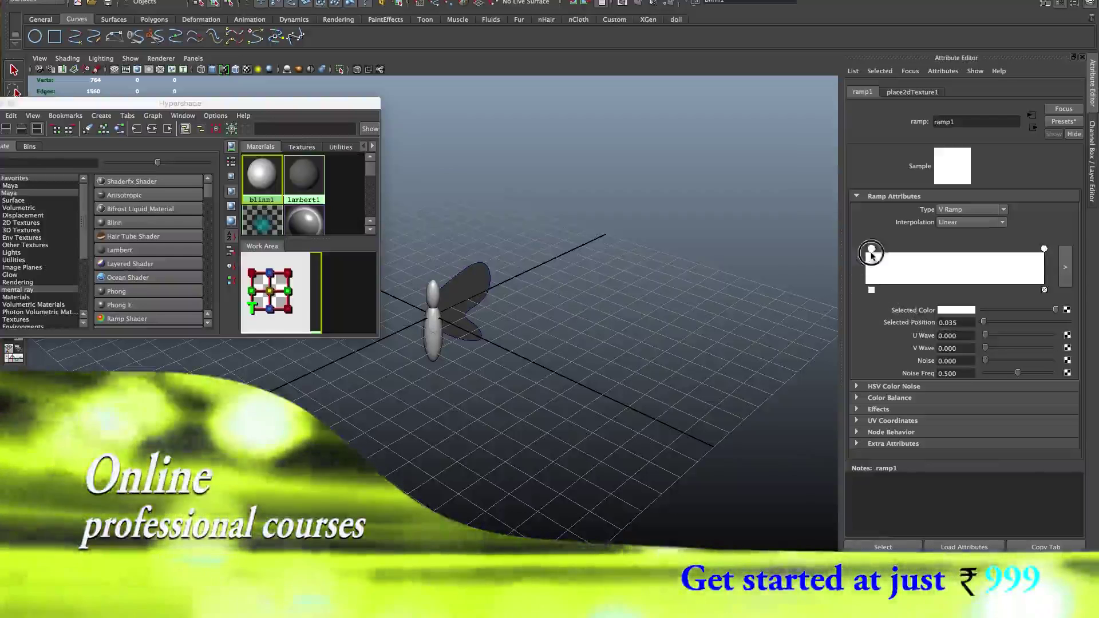
click(953, 311)
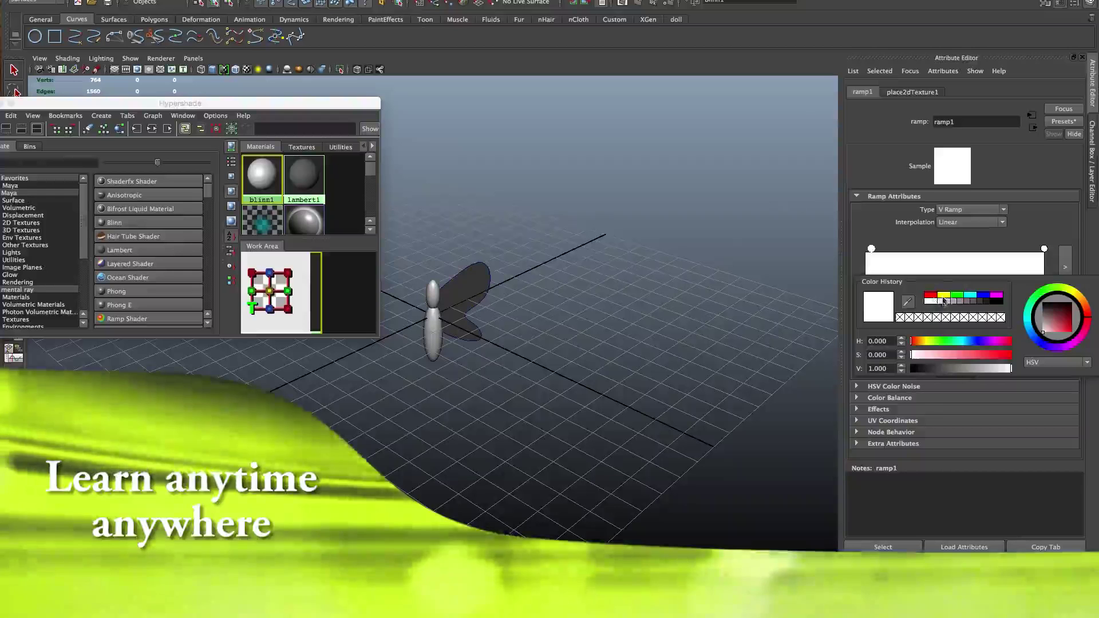
click(944, 300)
drag(928, 341, 915, 341)
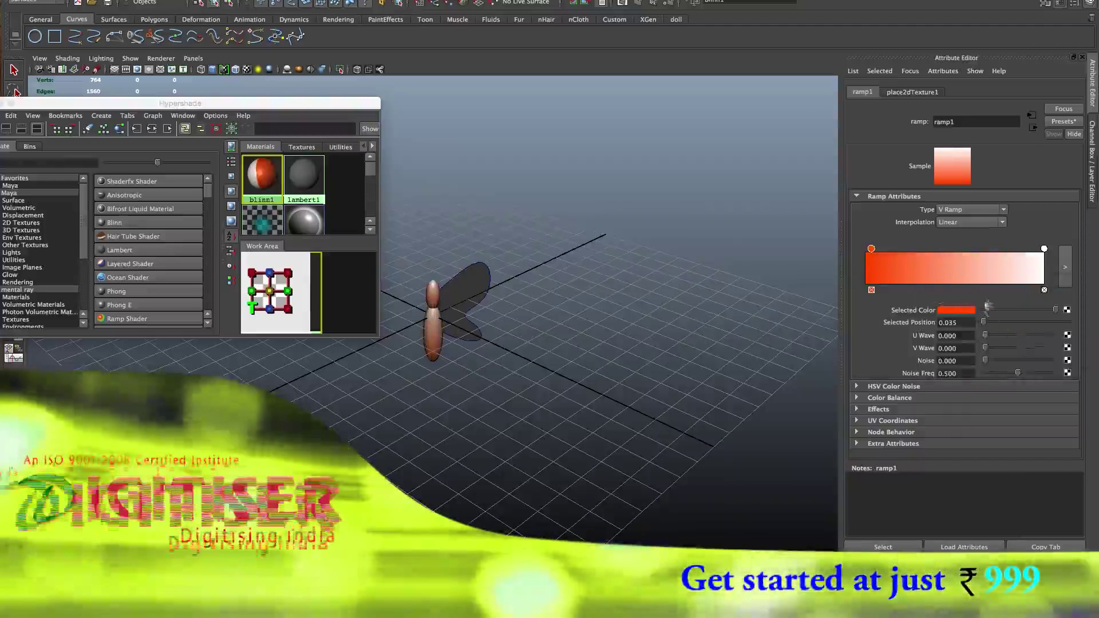
- Remove the white color stop from the ramp's end and add an orange-red stop at position 0.987
click(1044, 291)
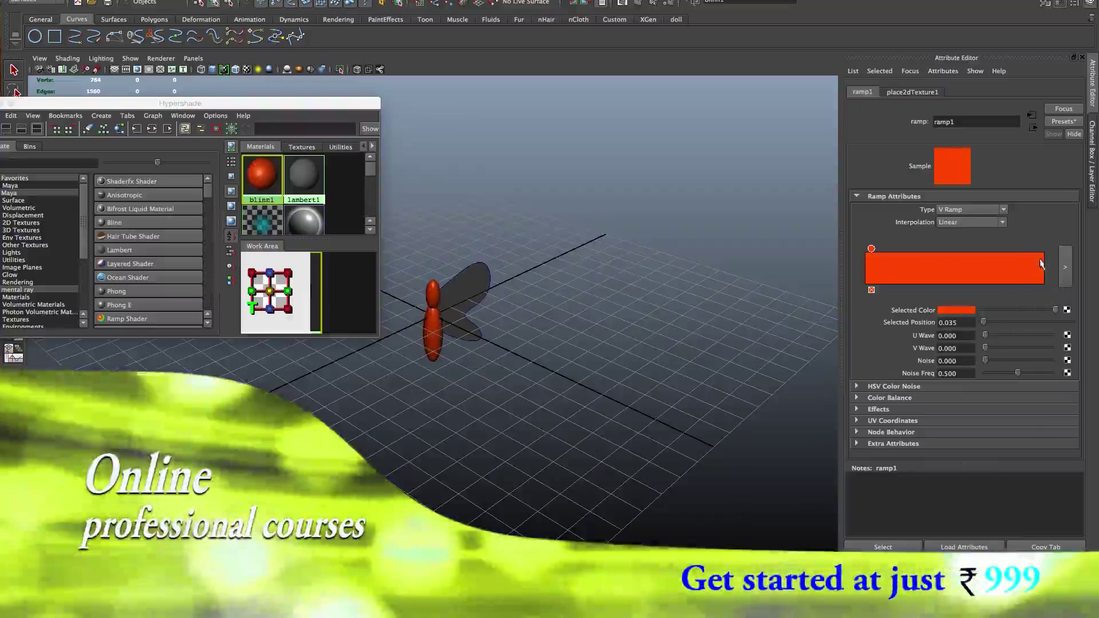
click(1041, 265)
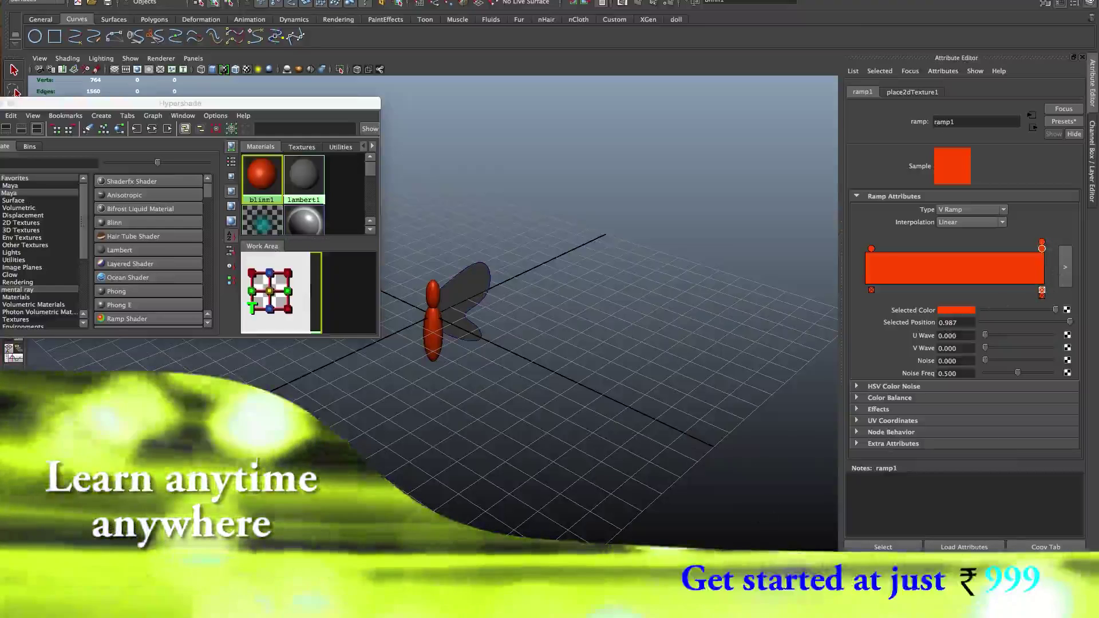
right_click(713, 589)
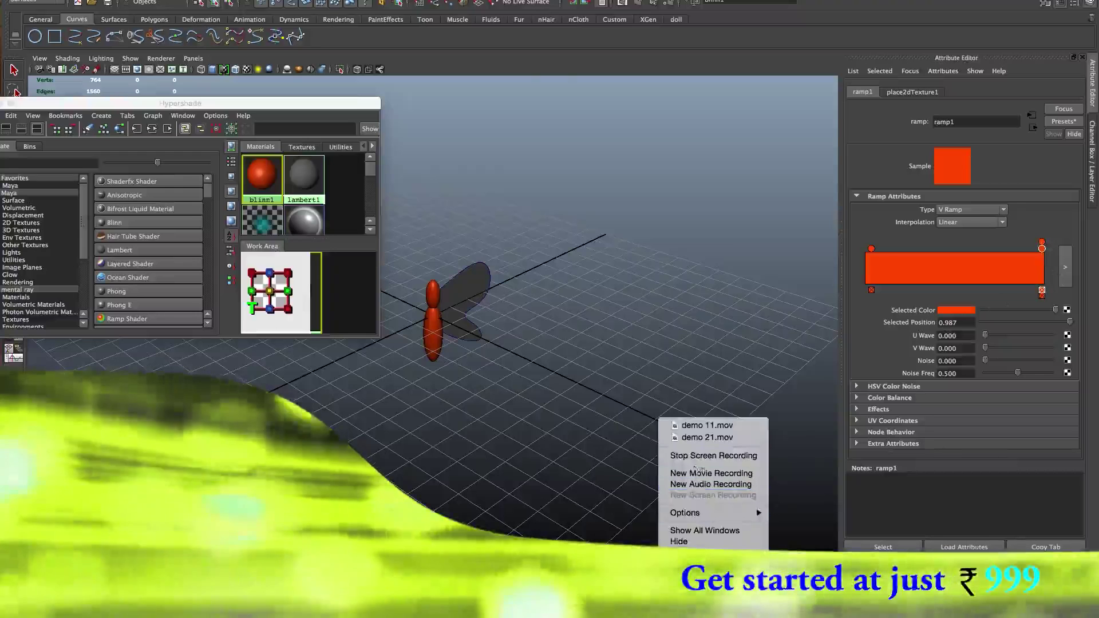
click(696, 456)
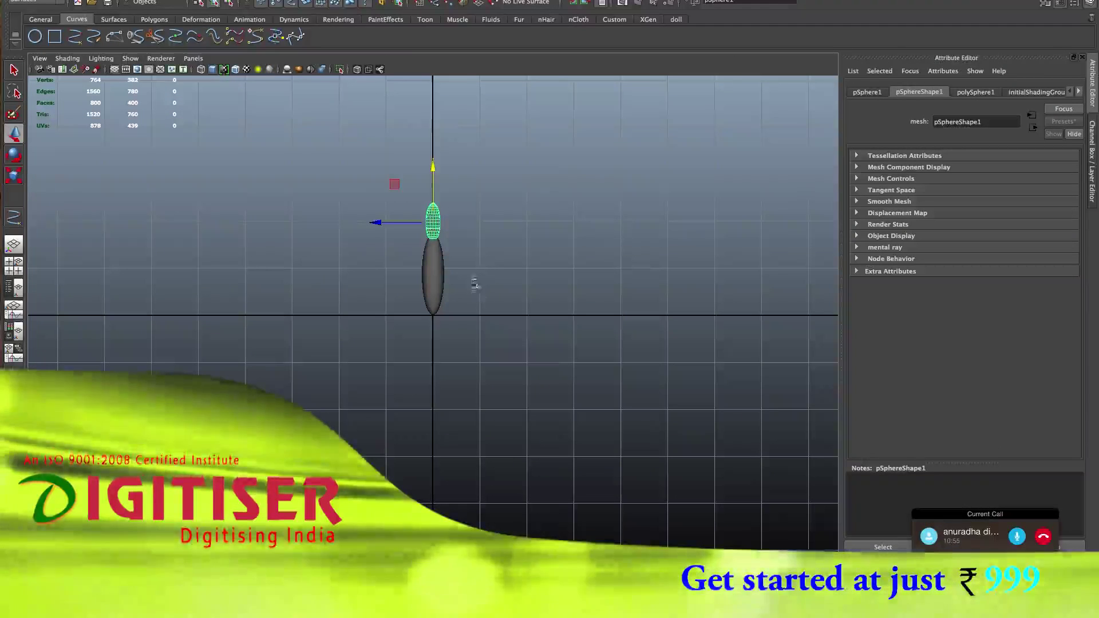
- Select both ellipsoid spheres of the body and switch the menu set to Polygons
drag(481, 204, 398, 336)
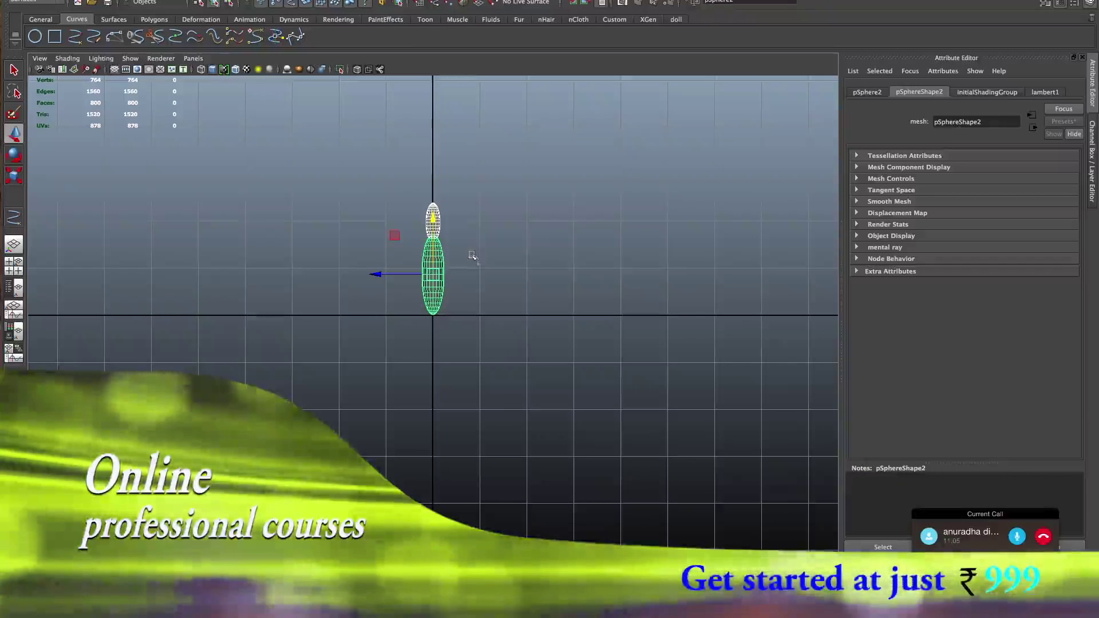
click(496, 254)
click(427, 211)
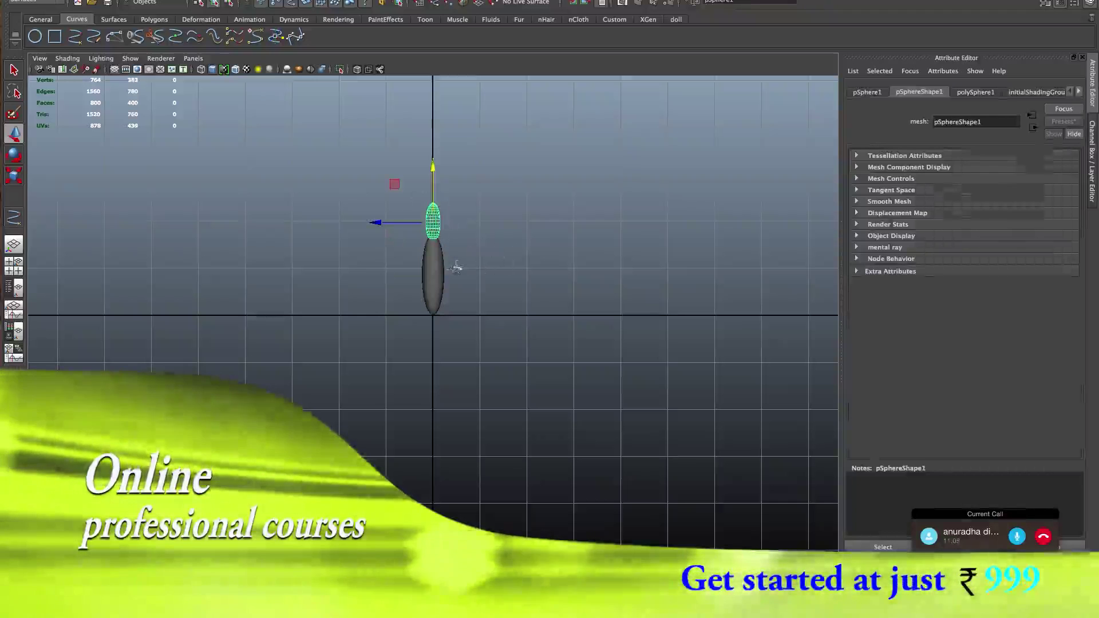
shift+click(433, 285)
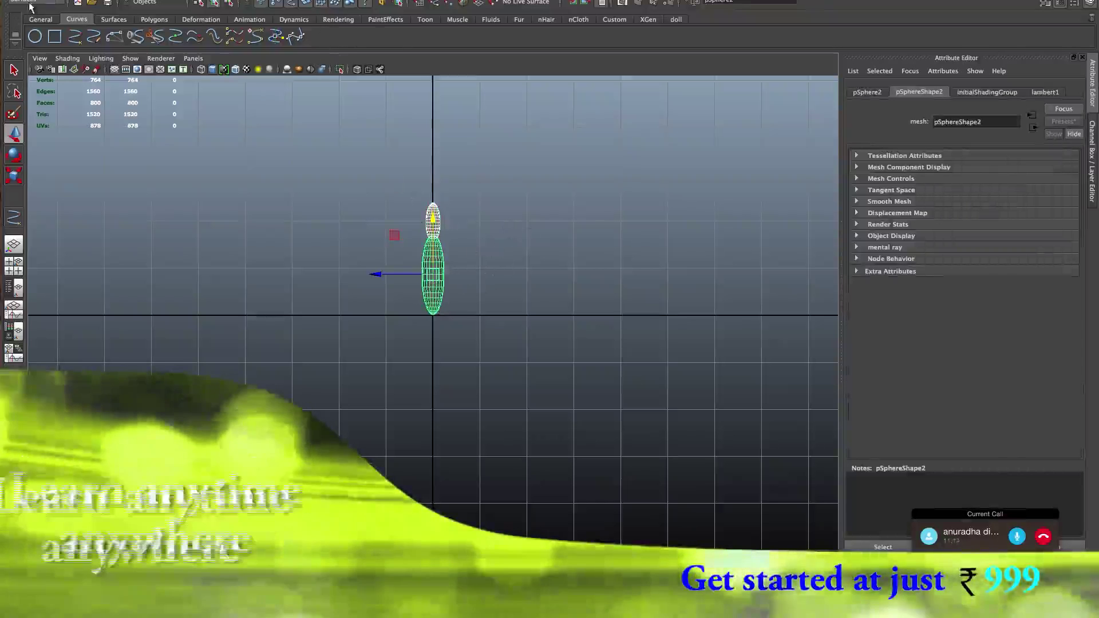
click(30, 3)
click(29, 15)
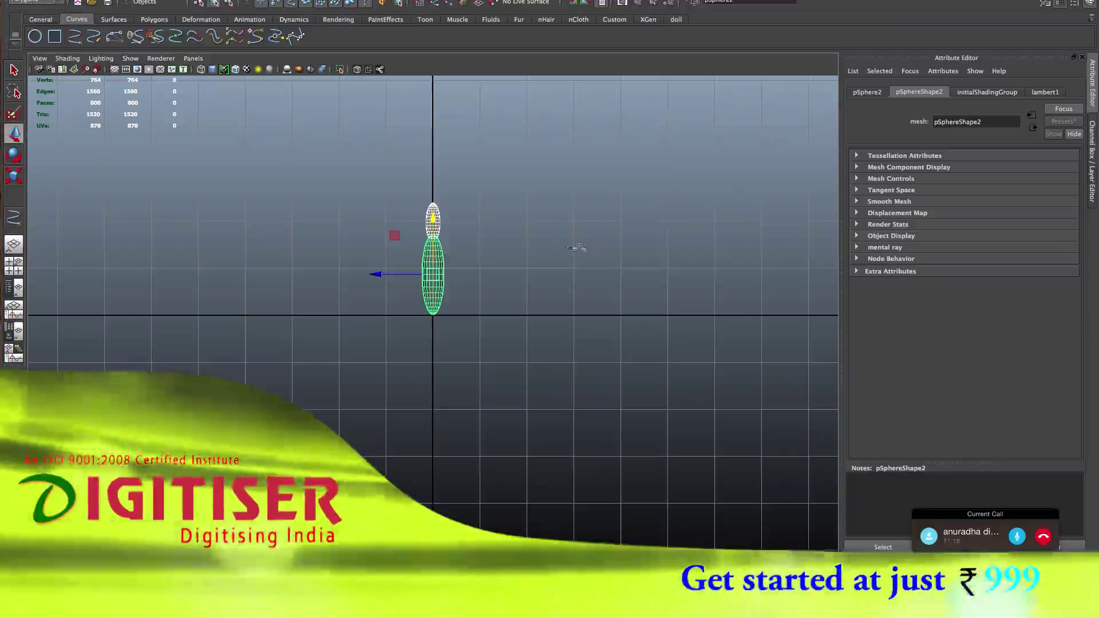
click(35, 6)
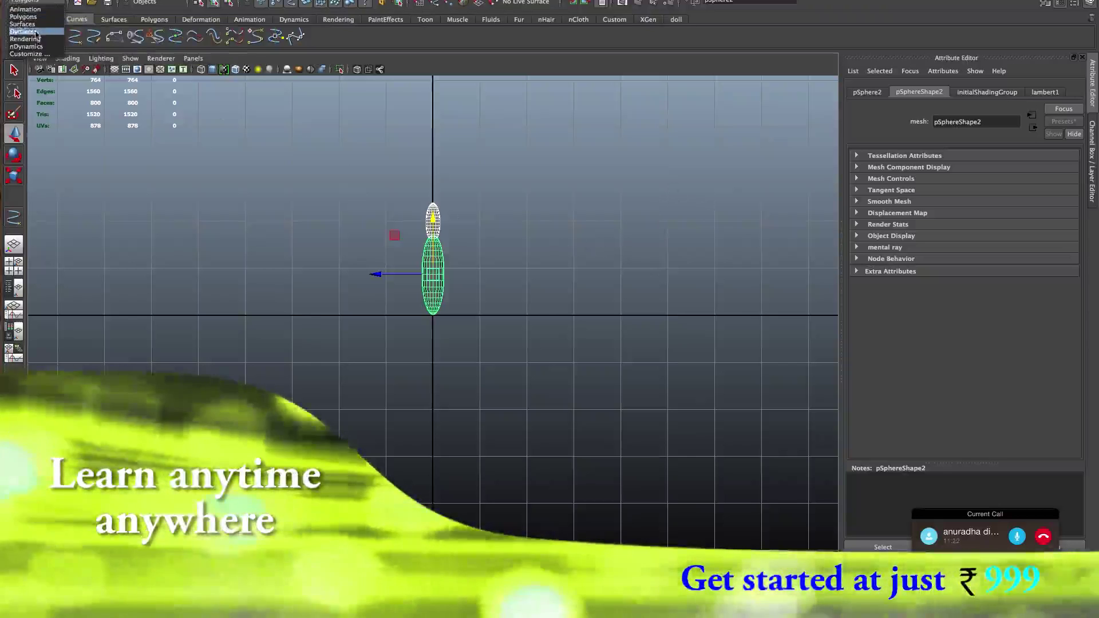
click(140, 230)
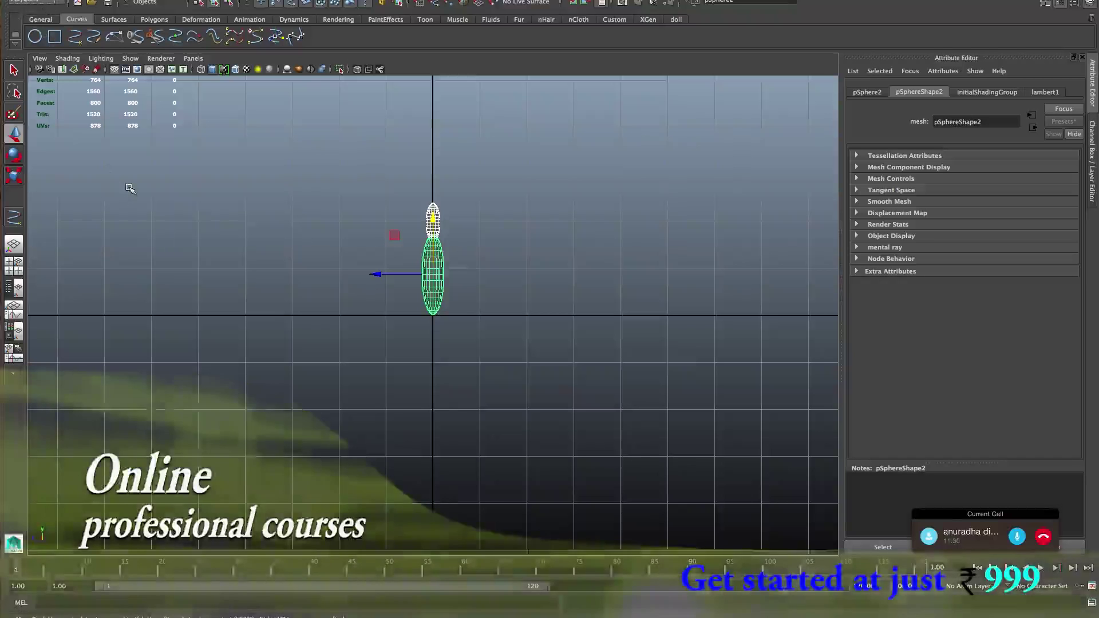
key(F4)
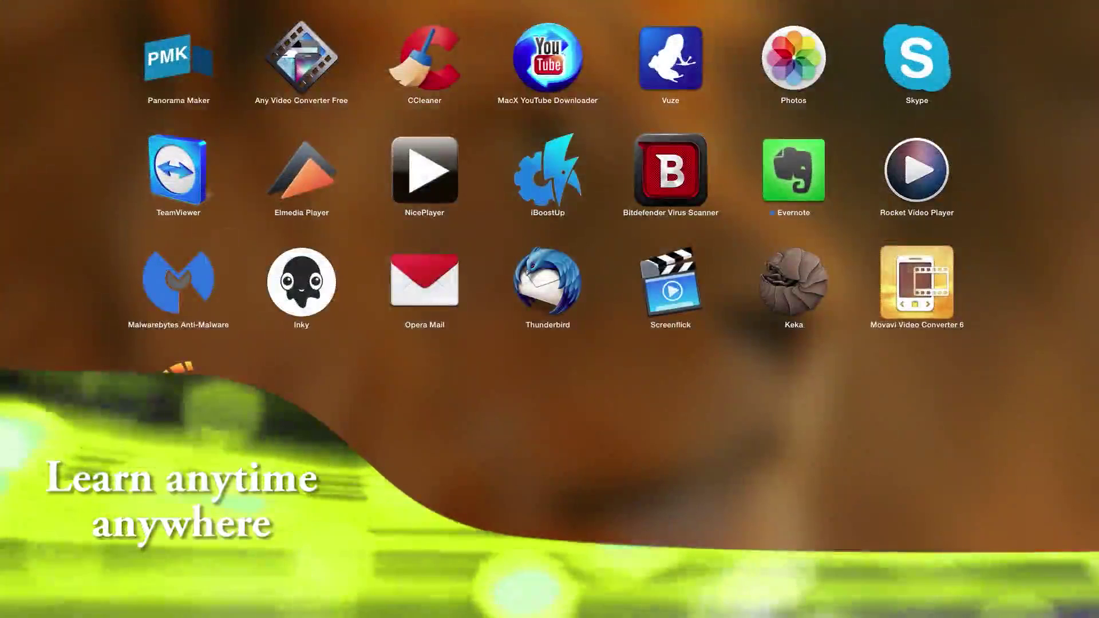
key(Escape)
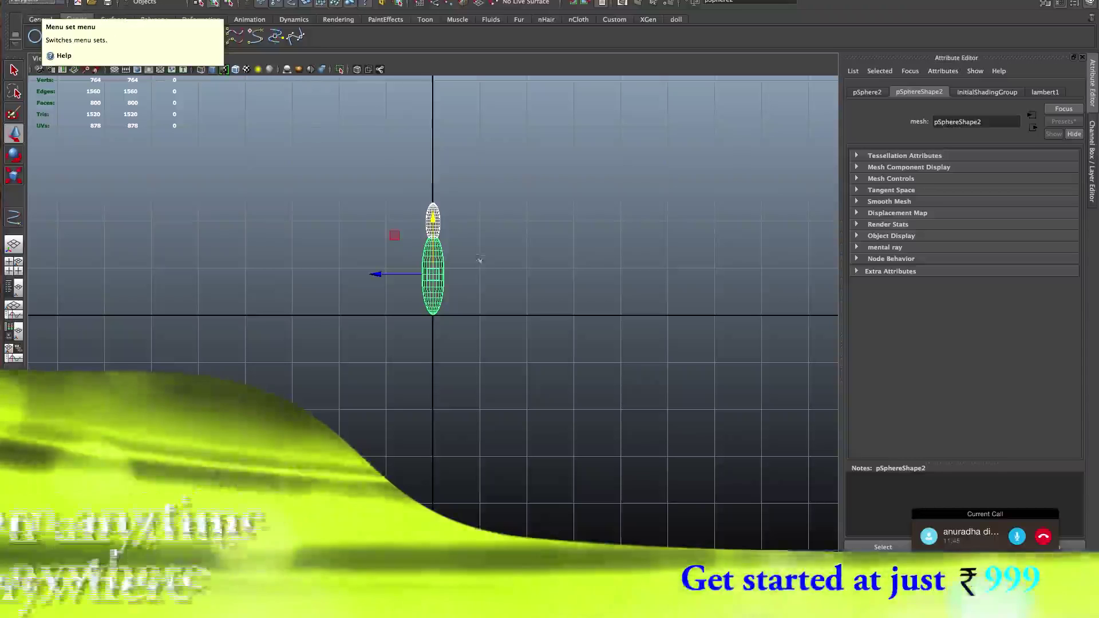
- Combine the two ellipsoid body spheres into a single mesh and select the combined mesh
click(535, 258)
click(433, 221)
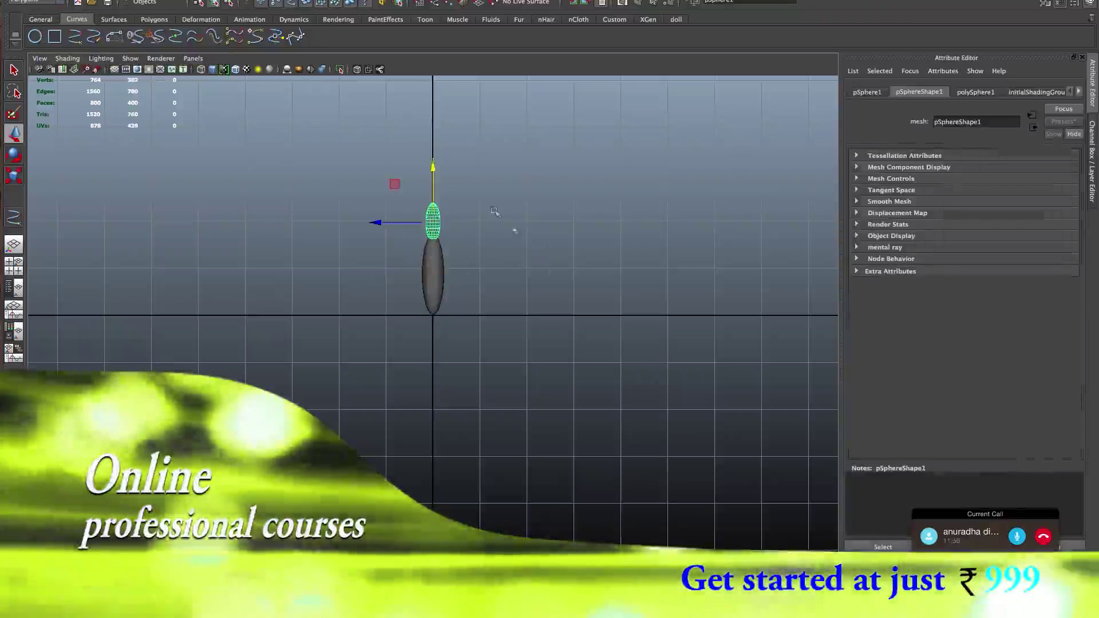
drag(505, 212, 400, 318)
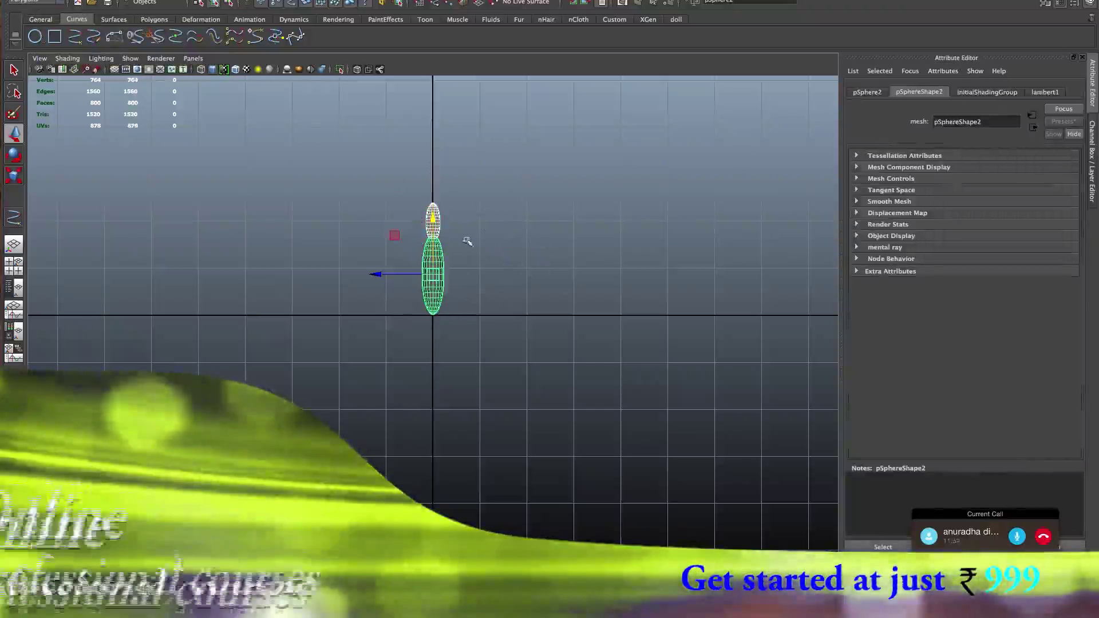
scroll(484, 226, down, 3)
scroll(484, 226, up, 3)
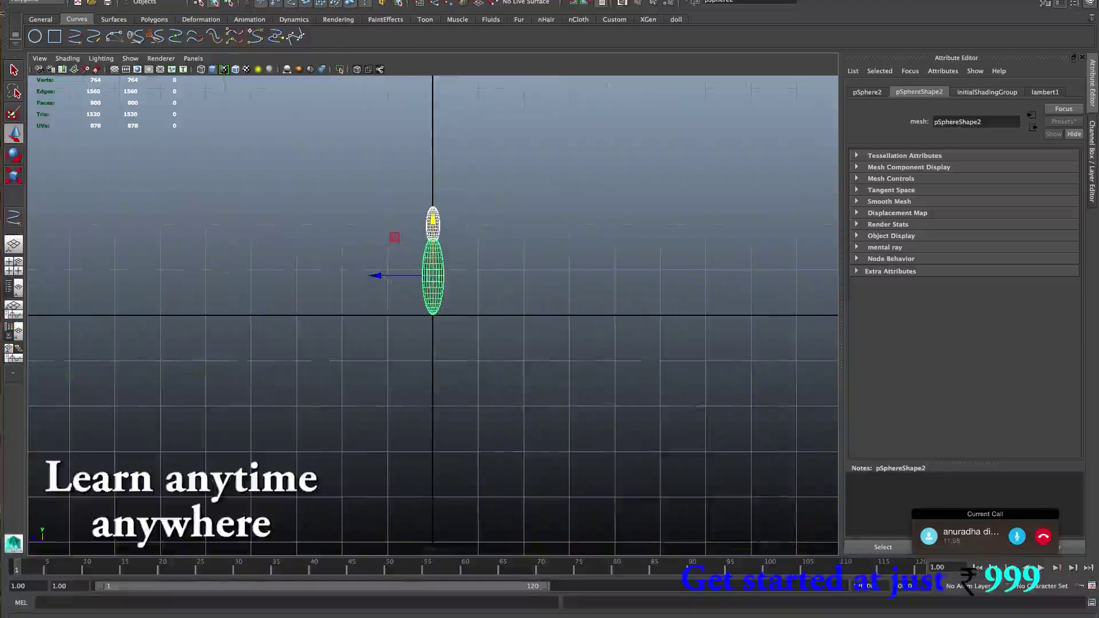
click(335, 1)
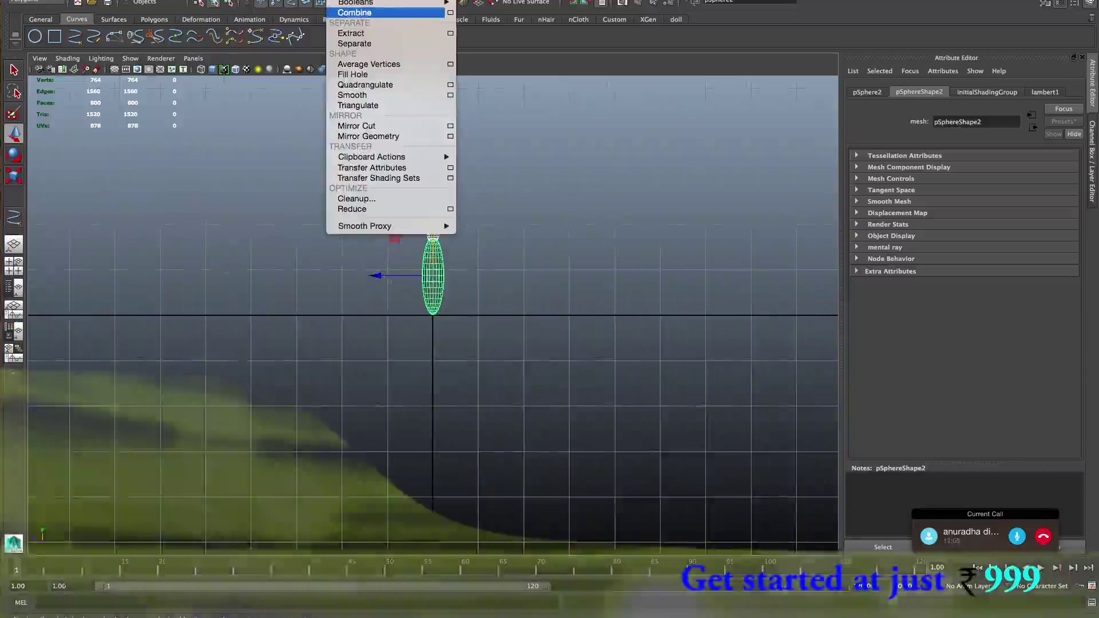
click(532, 181)
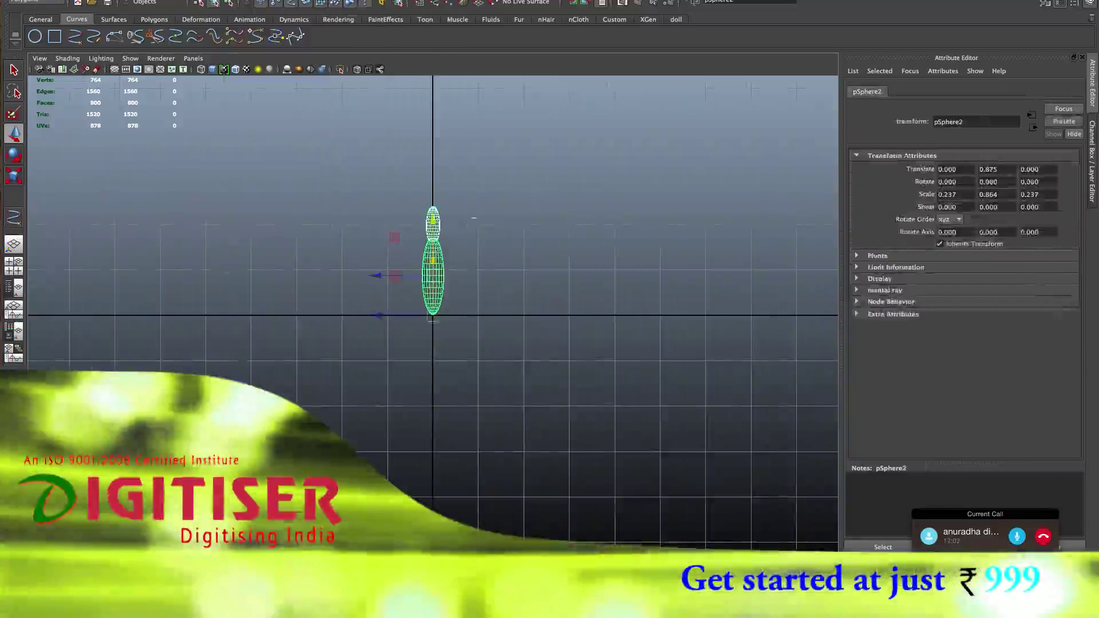
click(473, 216)
click(438, 230)
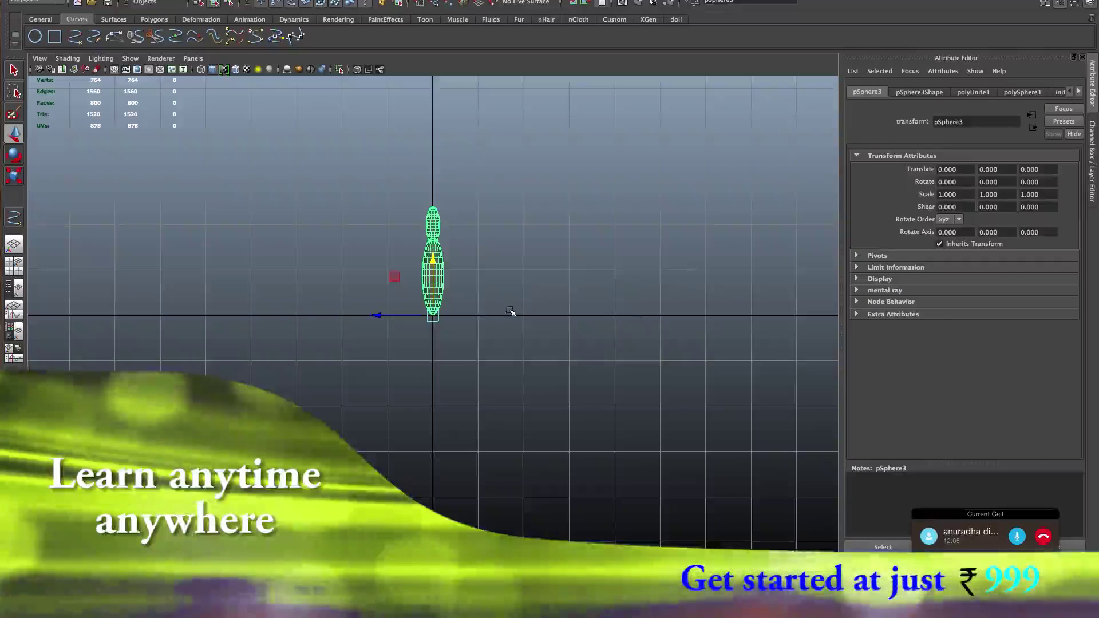
- Rename the combined mesh to "main body" in the Channel Box
key(ctrl+a)
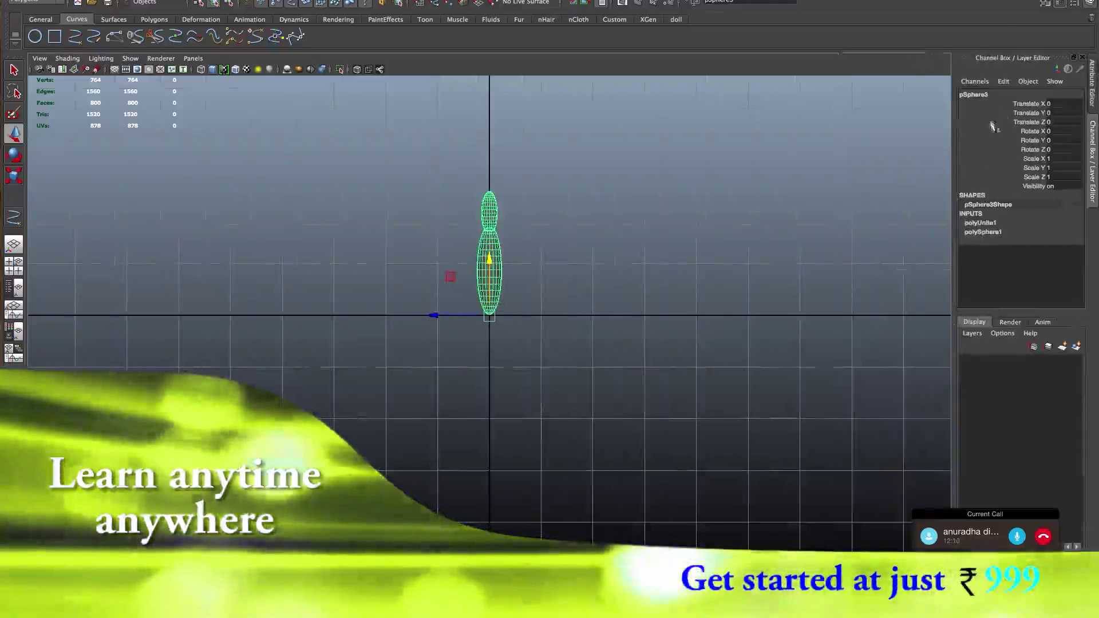
double_click(975, 94)
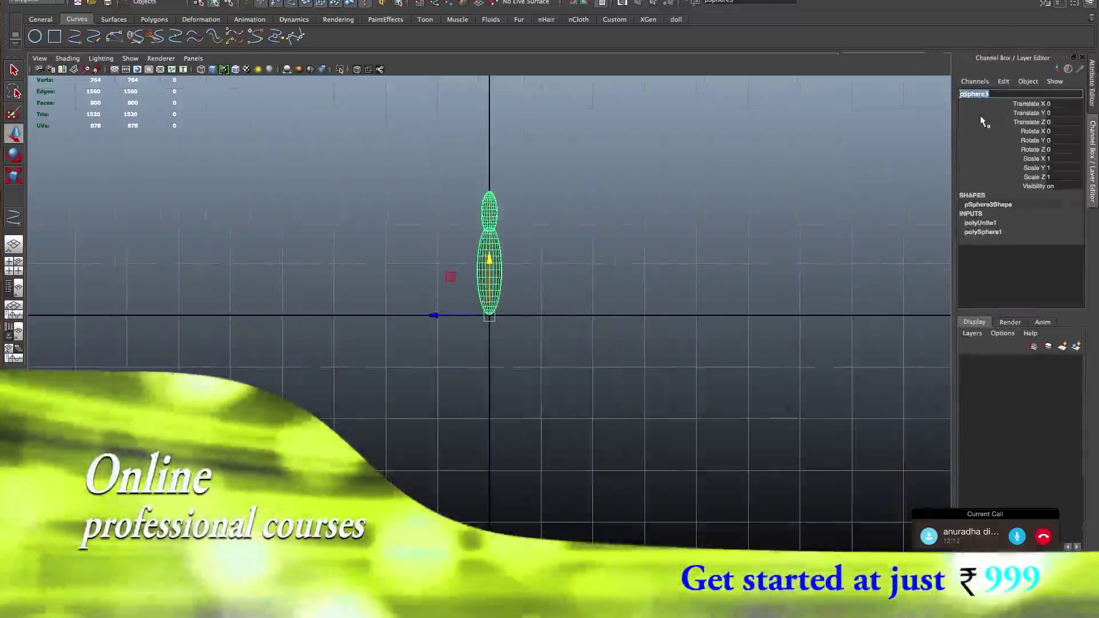
text(main)
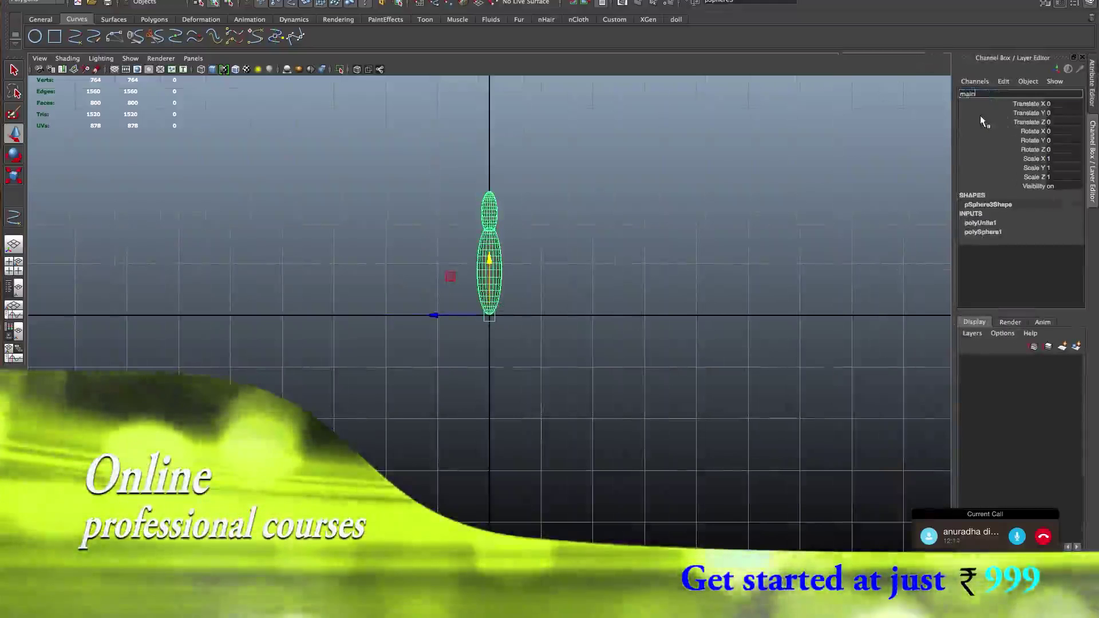
text( body)
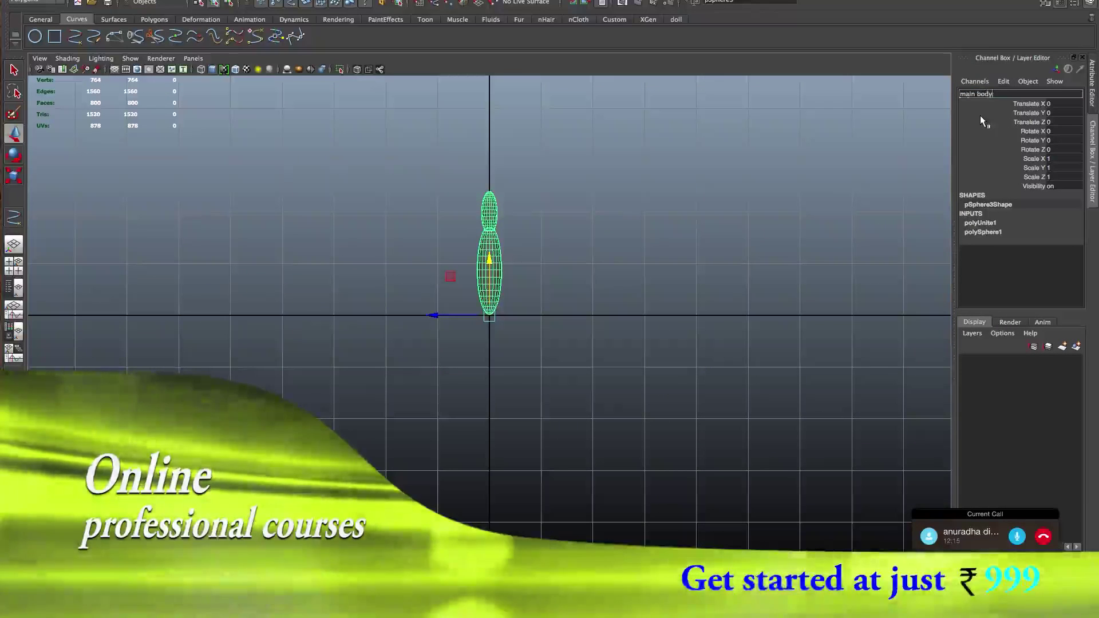
key(Return)
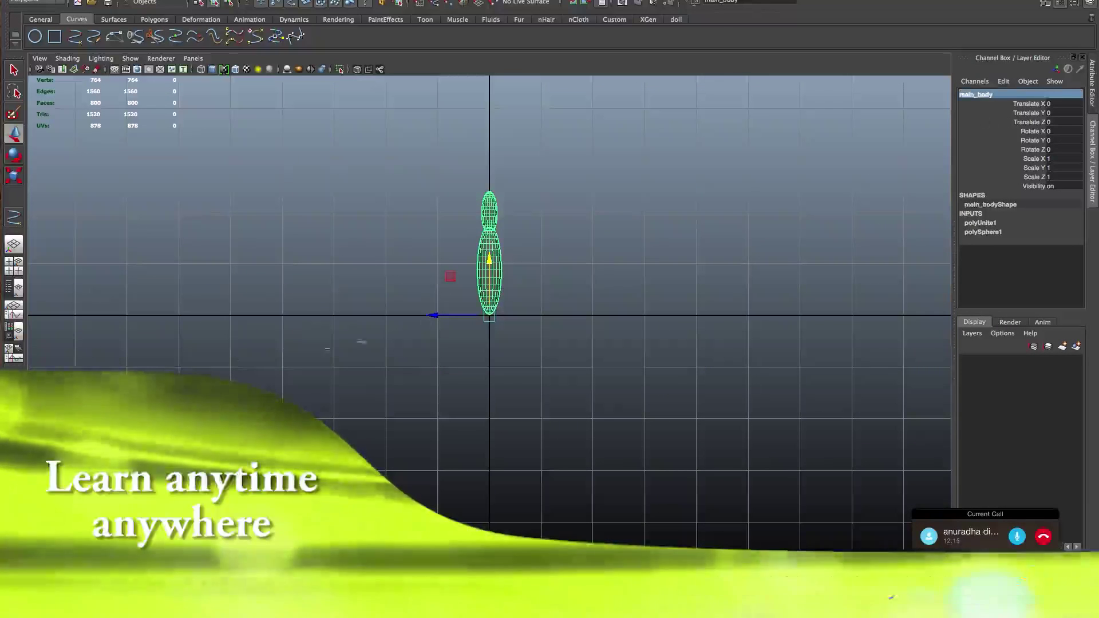
- Set the Radius of the main_body mesh's polySphere1 input to 1.3
click(645, 227)
click(504, 256)
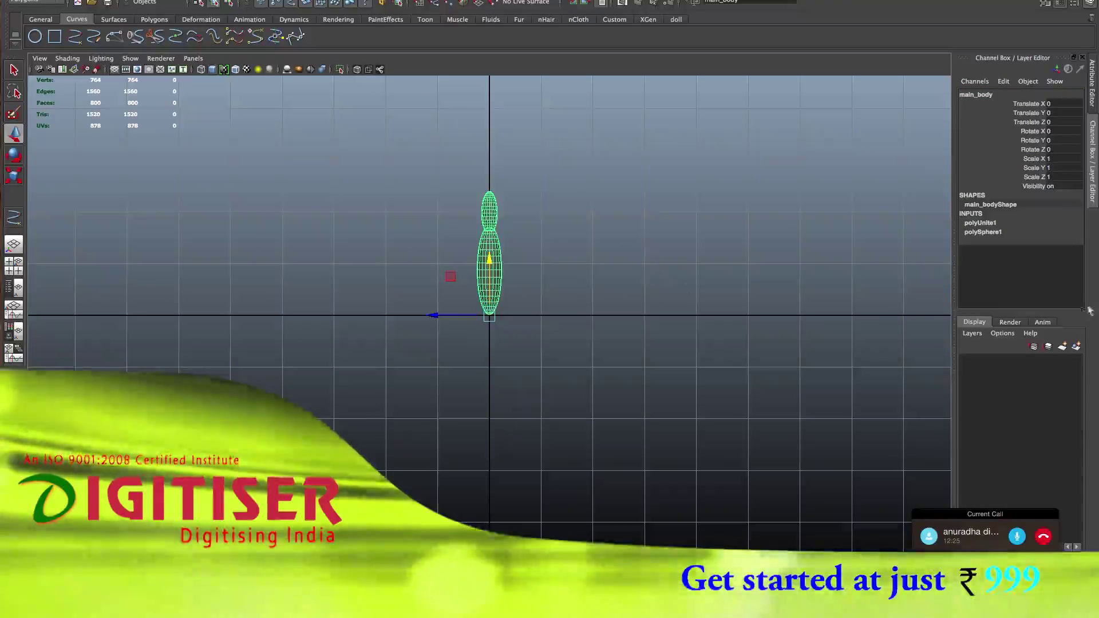
click(566, 284)
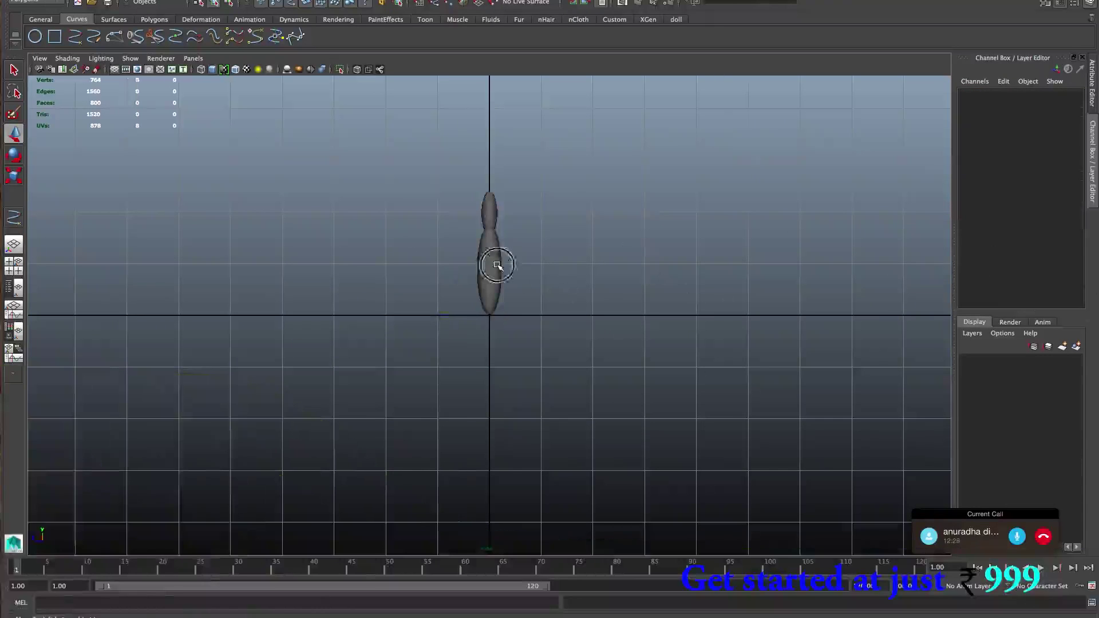
click(497, 265)
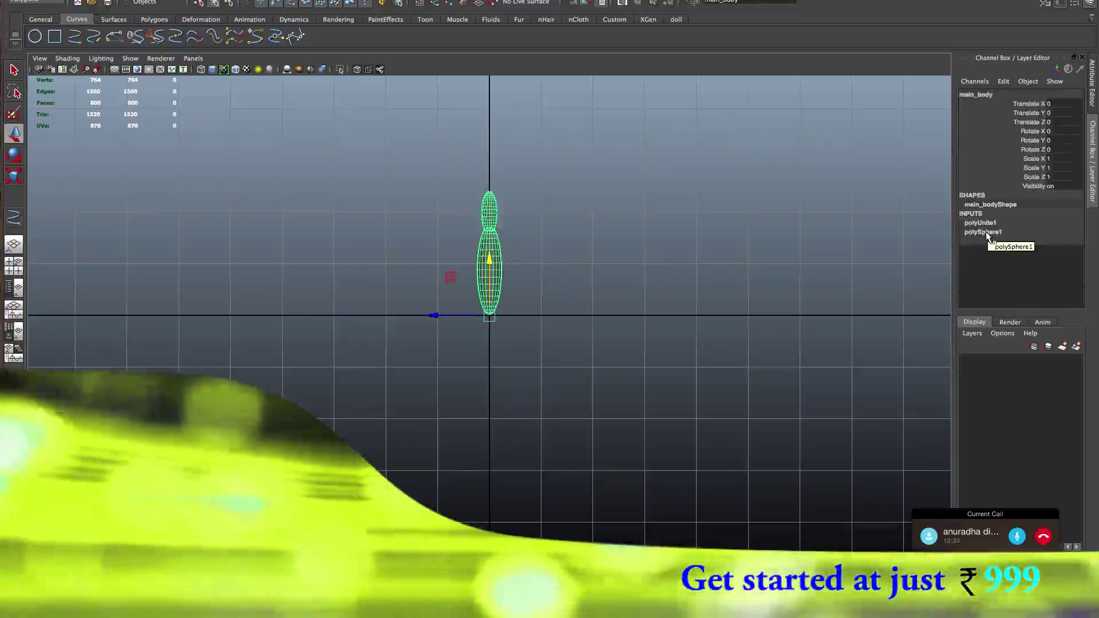
click(990, 233)
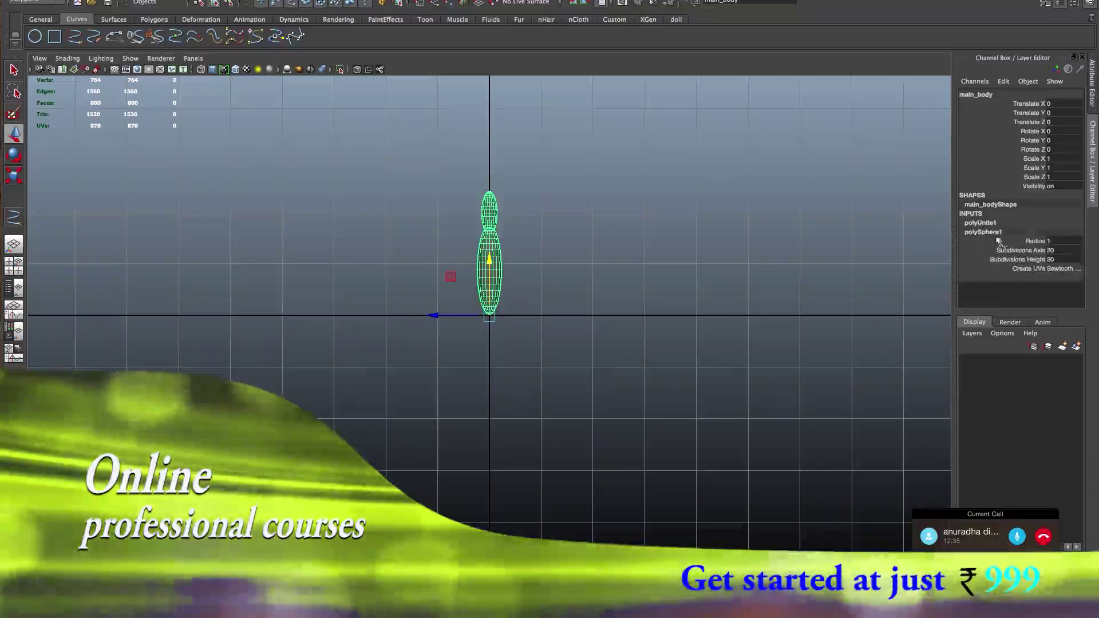
click(1033, 242)
mouse_move(847, 239)
middle_down()
mouse_move(861, 240)
mouse_move(849, 239)
middle_up()
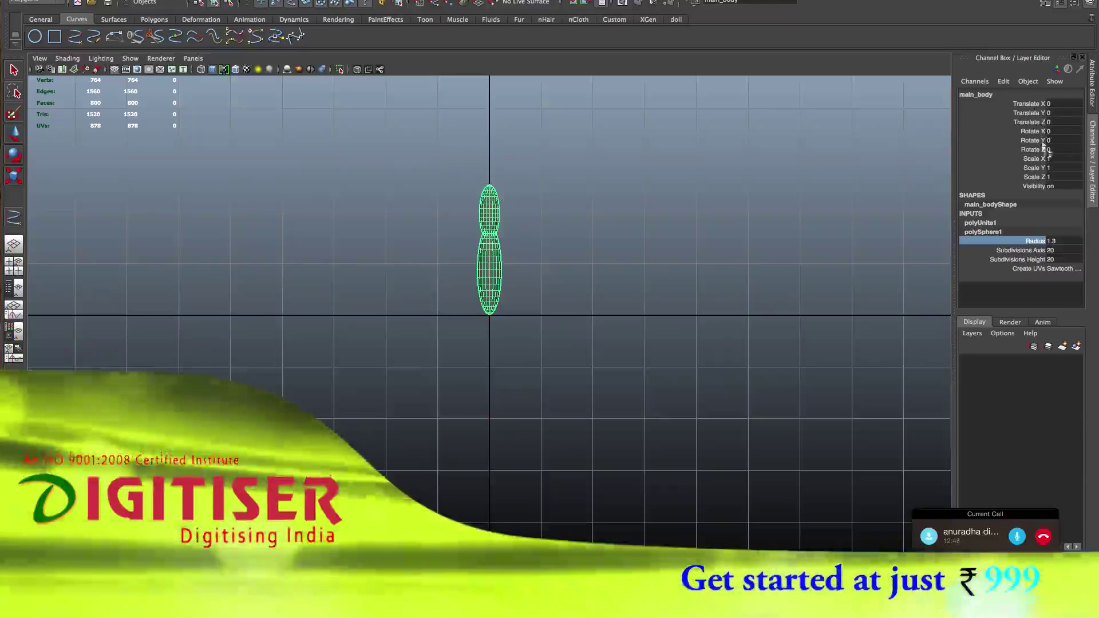
- Scale the main_body mesh uniformly to about 1.035
click(751, 160)
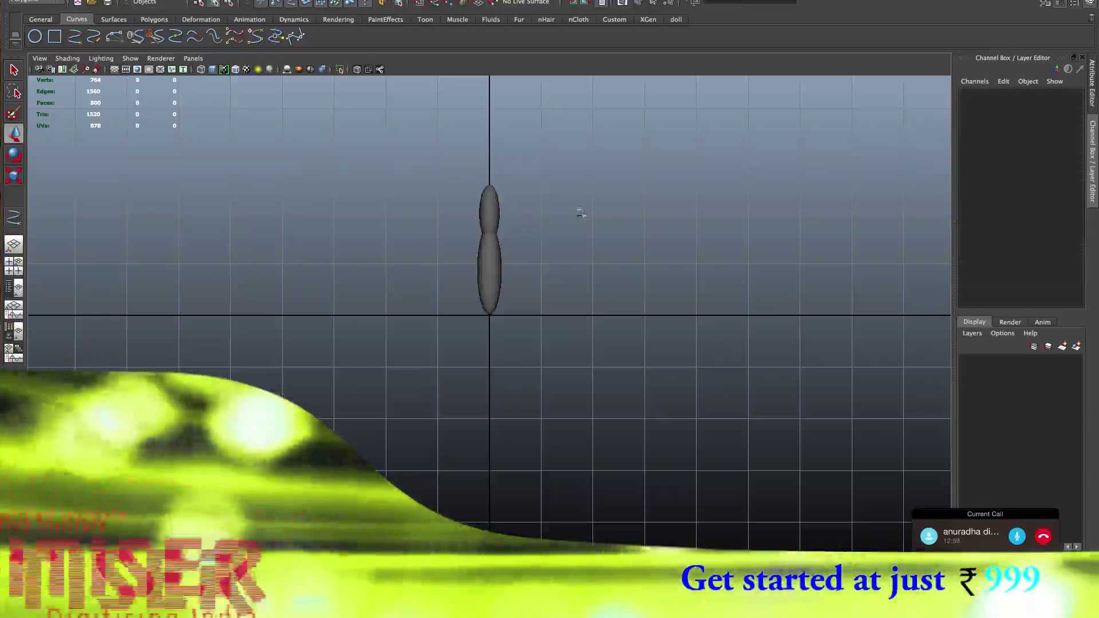
click(483, 211)
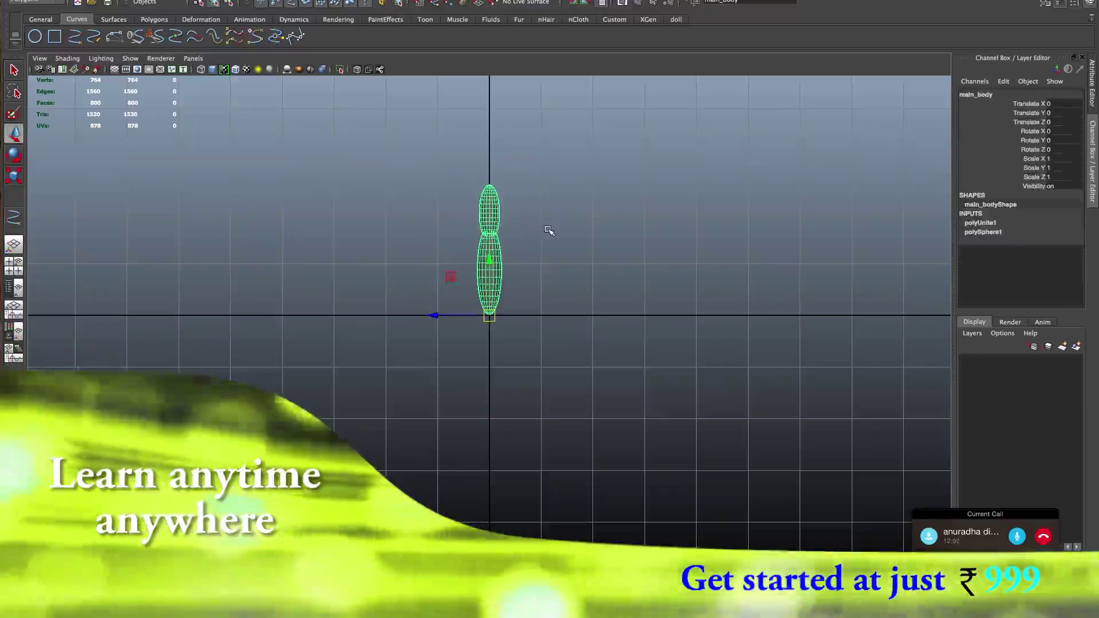
key(r)
mouse_move(489, 315)
mouse_down()
mouse_move(510, 321)
mouse_move(494, 320)
mouse_up()
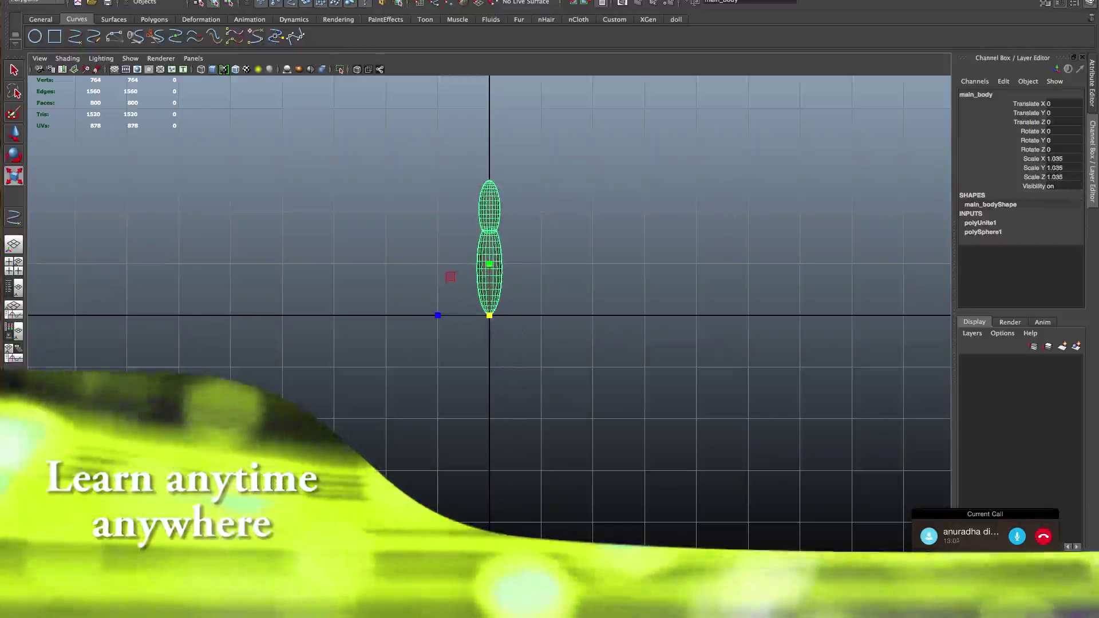
- Freeze the transformations of main_body and switch the menu set to Surfaces
click(122, 0)
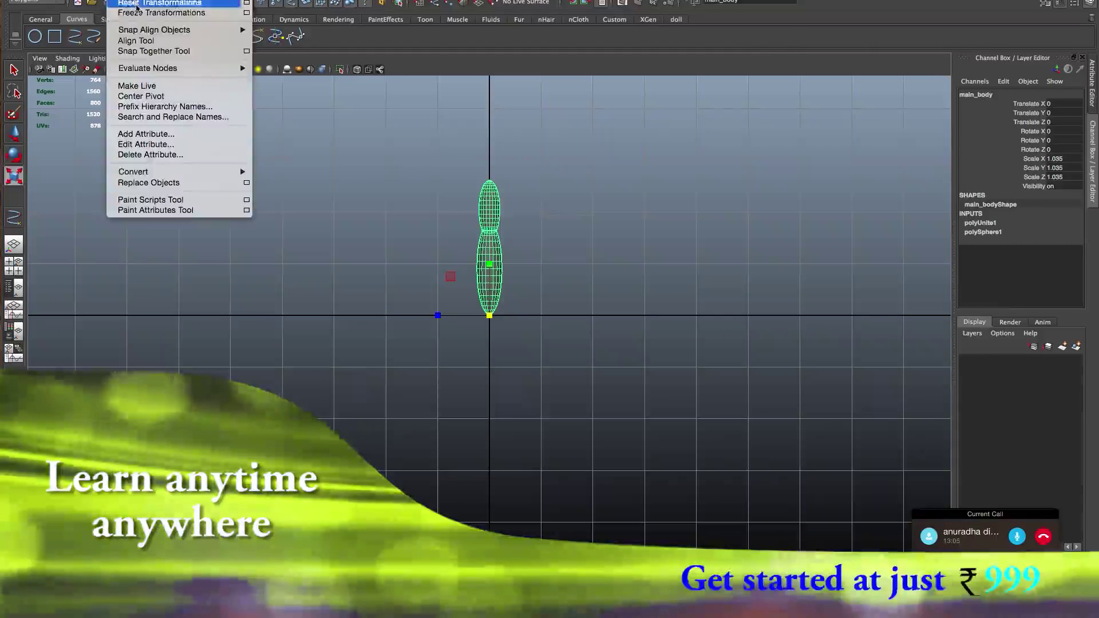
click(137, 13)
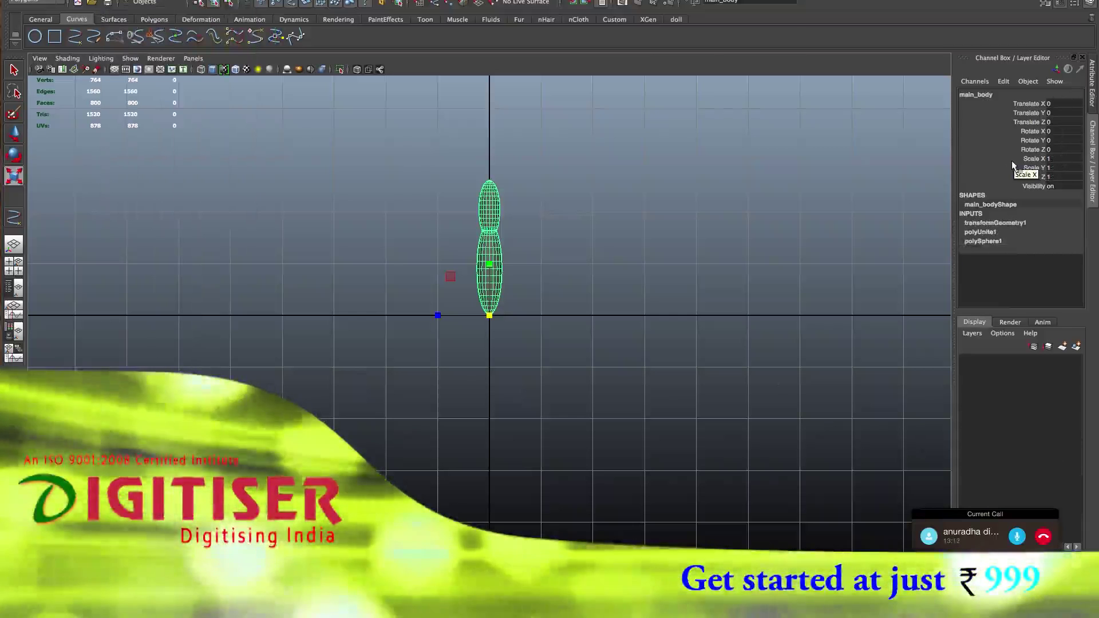
click(664, 193)
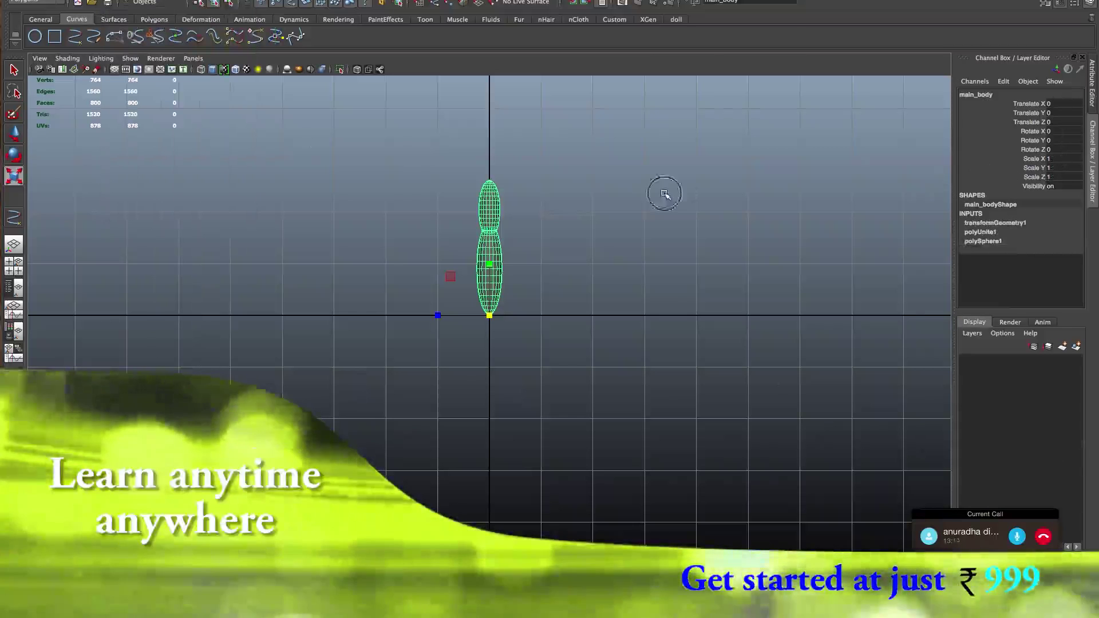
click(34, 1)
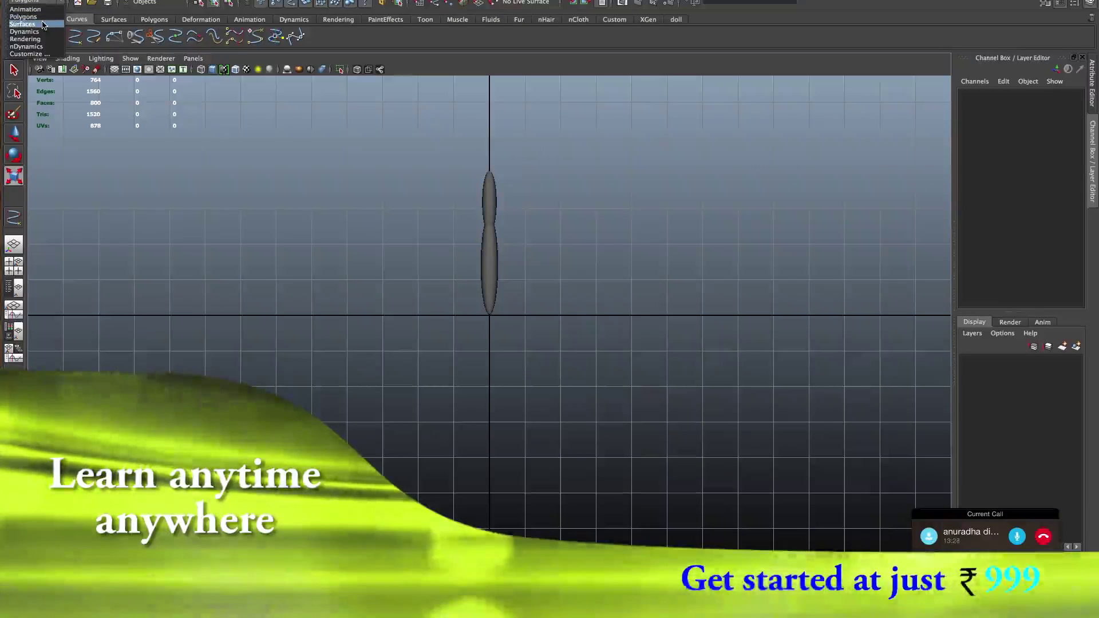
click(44, 24)
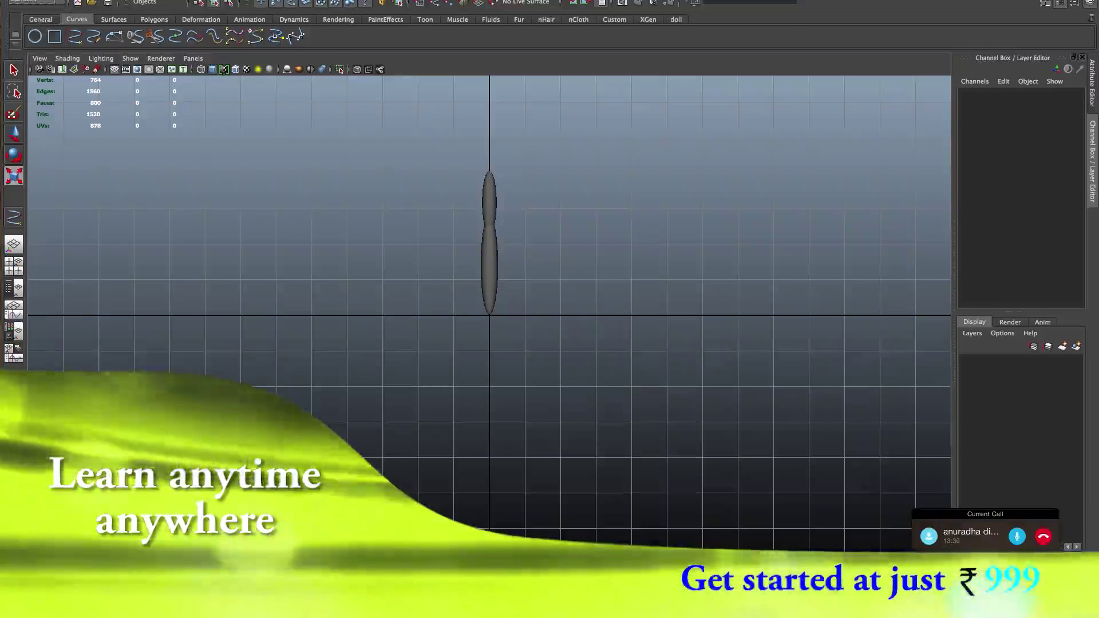
- Try to outline one side's wings with the CV Curve Tool, from the upper body around two lobes to the lower body
click(150, 2)
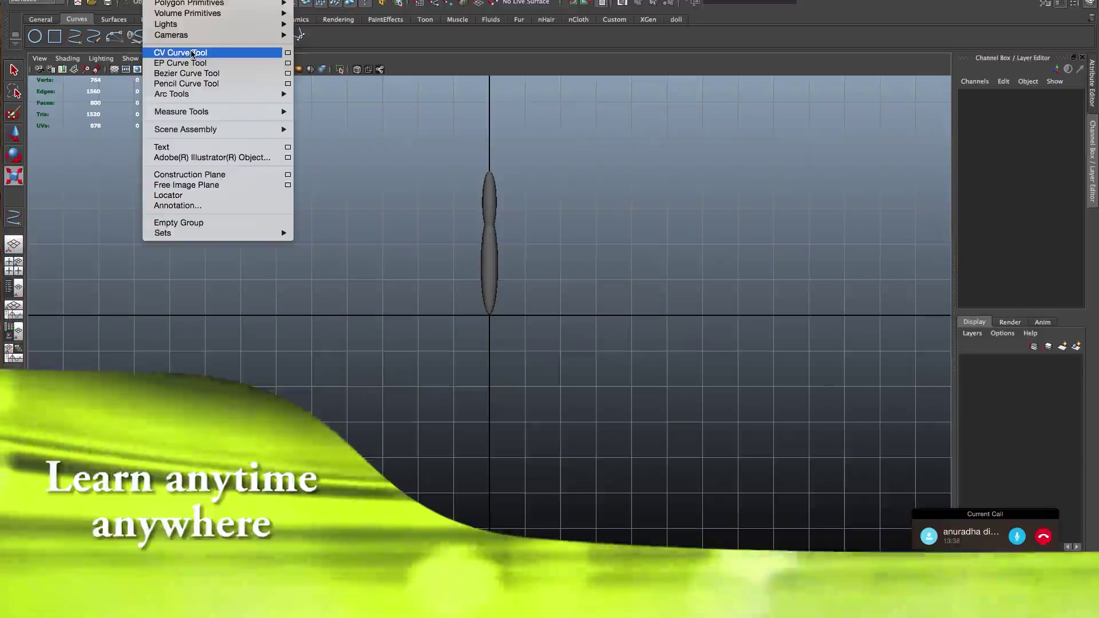
click(192, 53)
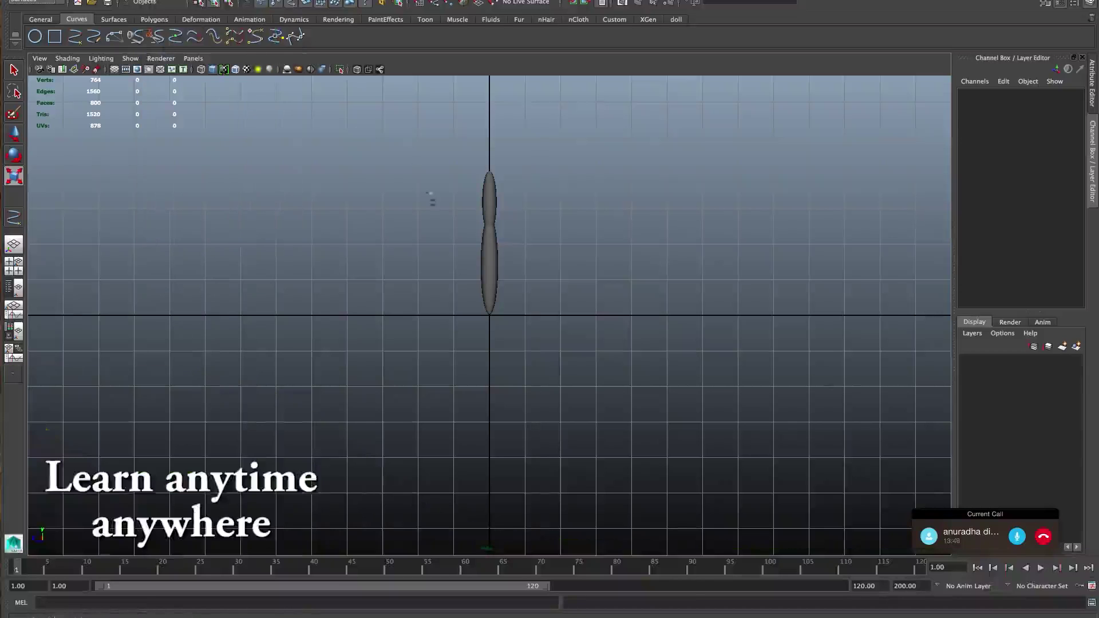
click(490, 199)
click(519, 174)
click(556, 166)
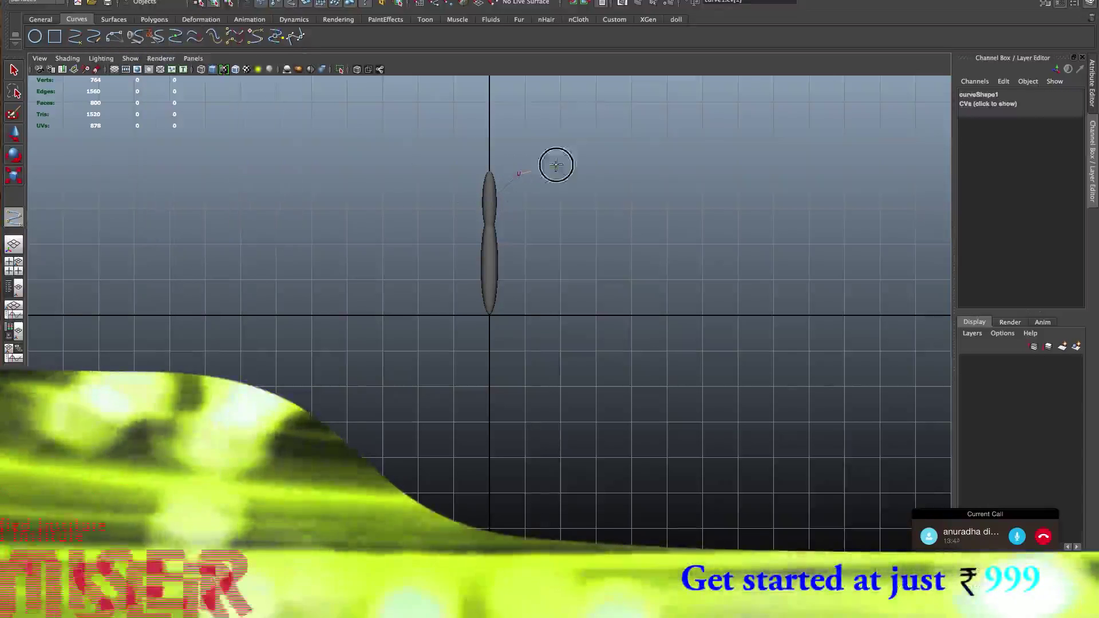
click(585, 181)
click(560, 217)
click(543, 228)
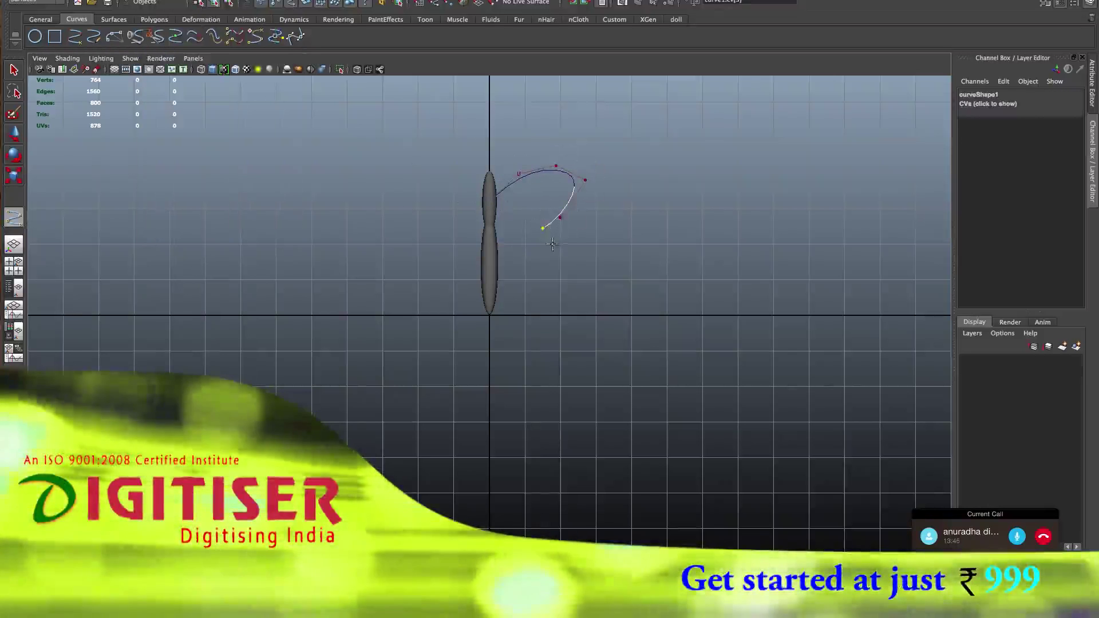
click(552, 245)
click(569, 267)
click(583, 299)
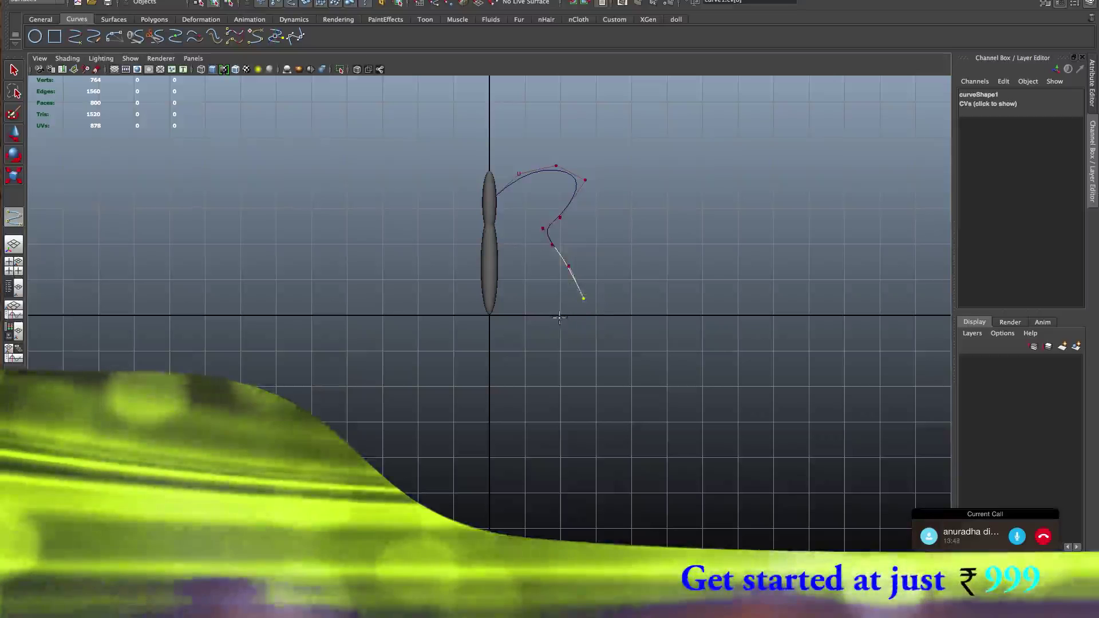
click(559, 319)
click(532, 297)
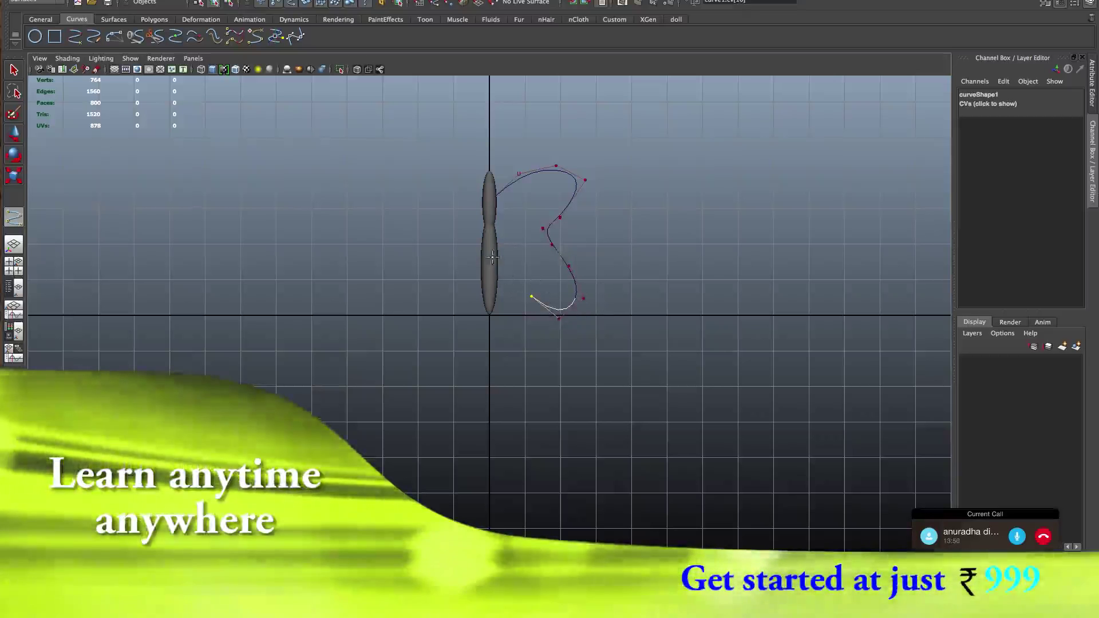
click(500, 262)
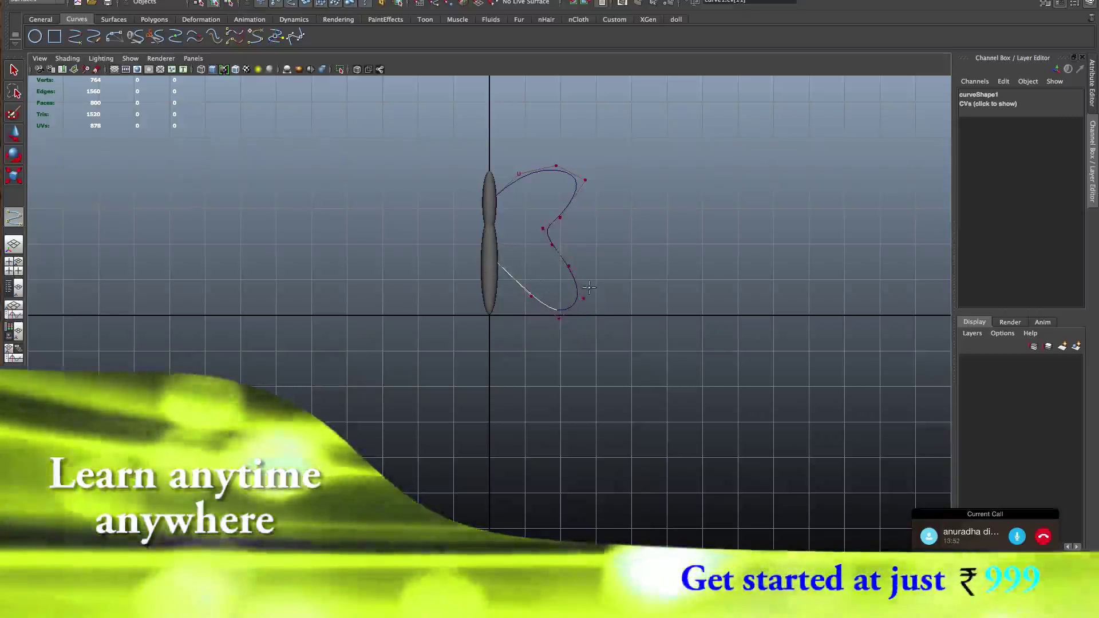
- Switch the viewport display to wireframe so the curve points inside the body can be seen
key(4)
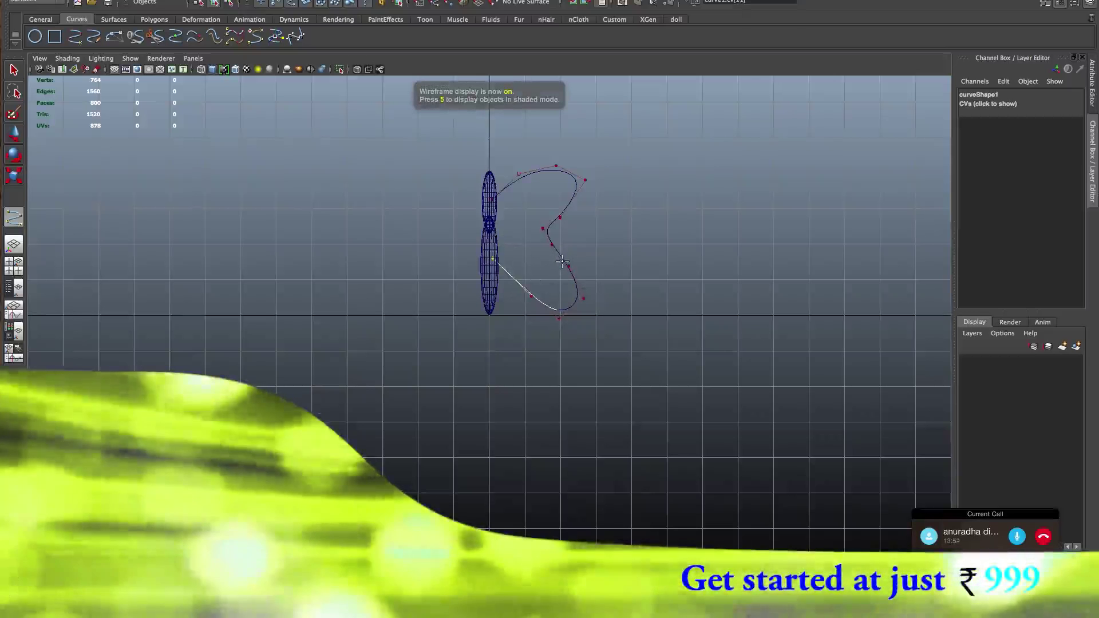
key(5)
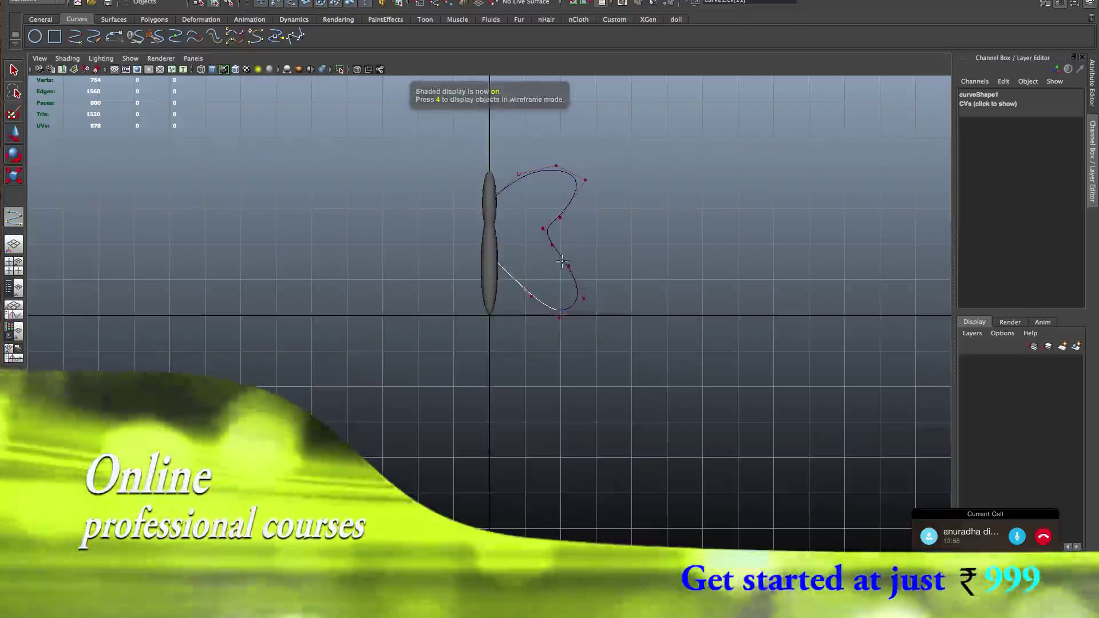
key(4)
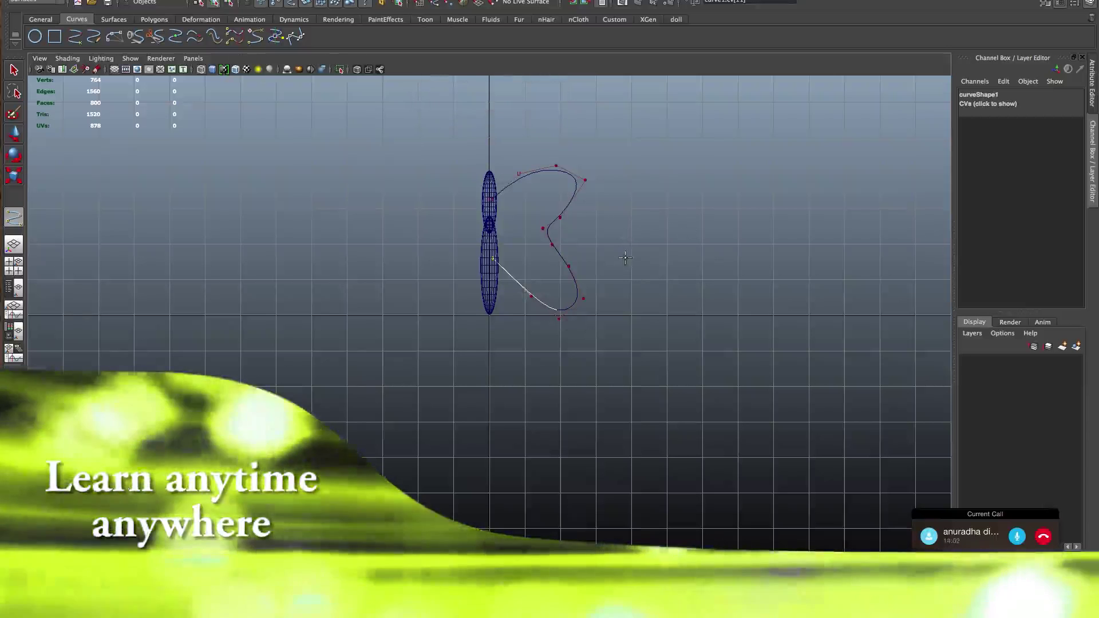
- Remove all the points of the unfinished CV wing curve one by one
key(BackSpace)
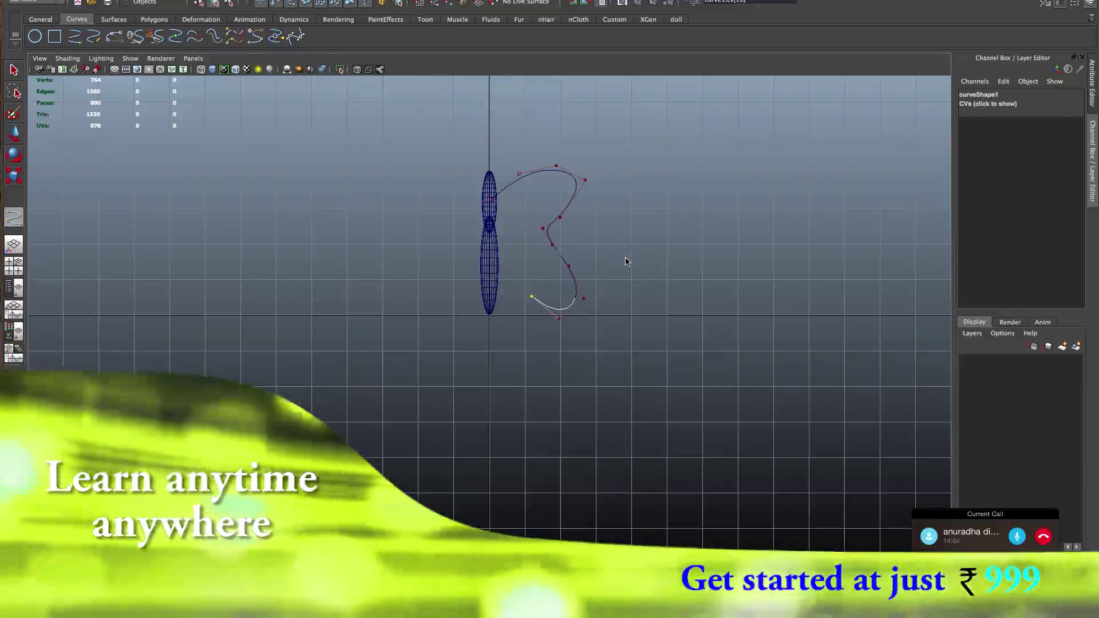
key(BackSpace)
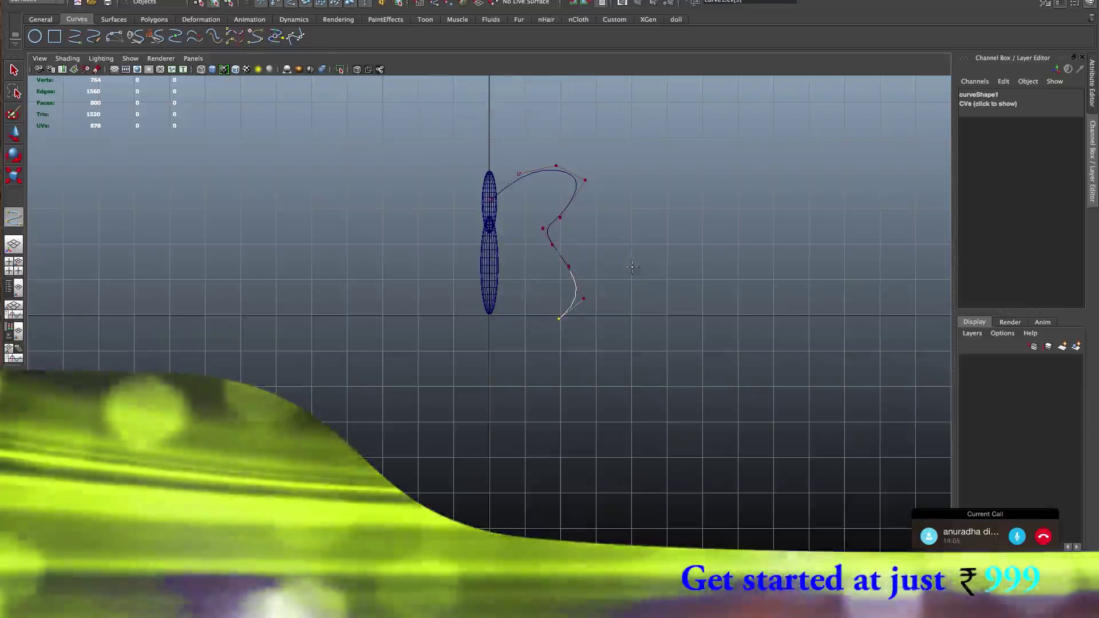
key(BackSpace)
key(BackSpace)
key(BackSpace)
key(BackSpace)
key(BackSpace)
key(BackSpace)
key(BackSpace)
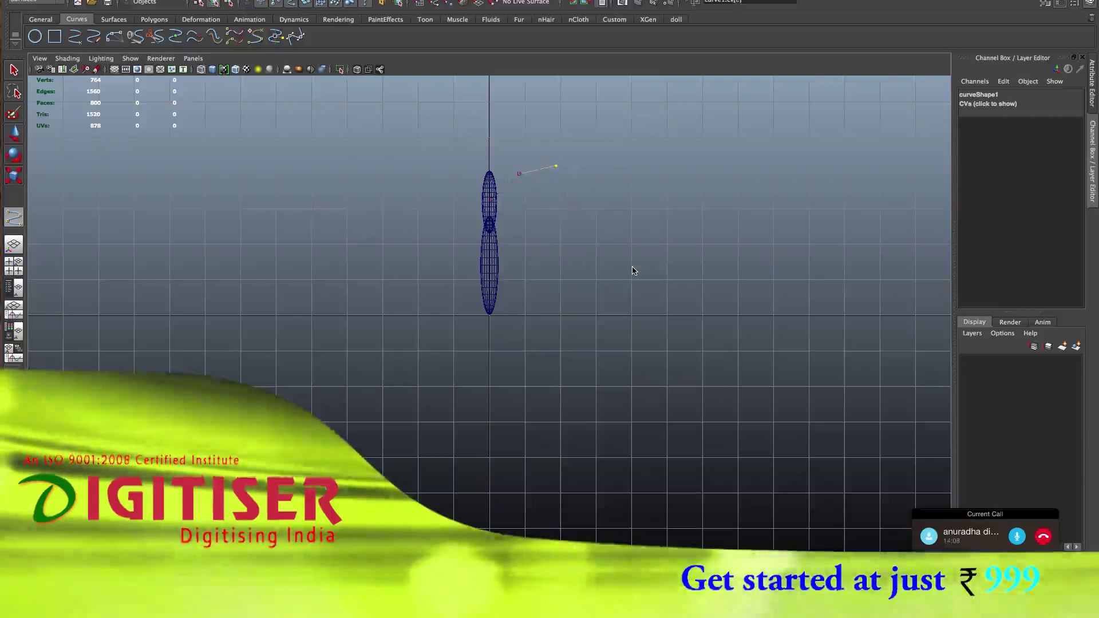
key(BackSpace)
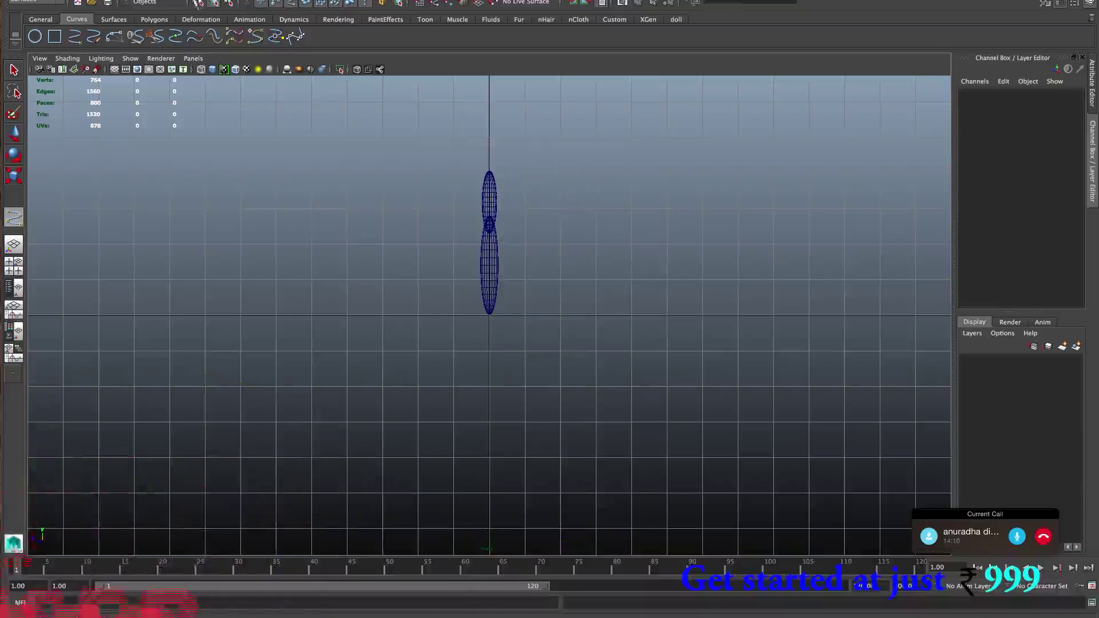
- Try to outline the same two-lobed wing shape with the EP Curve Tool, starting and ending at the body
click(171, 1)
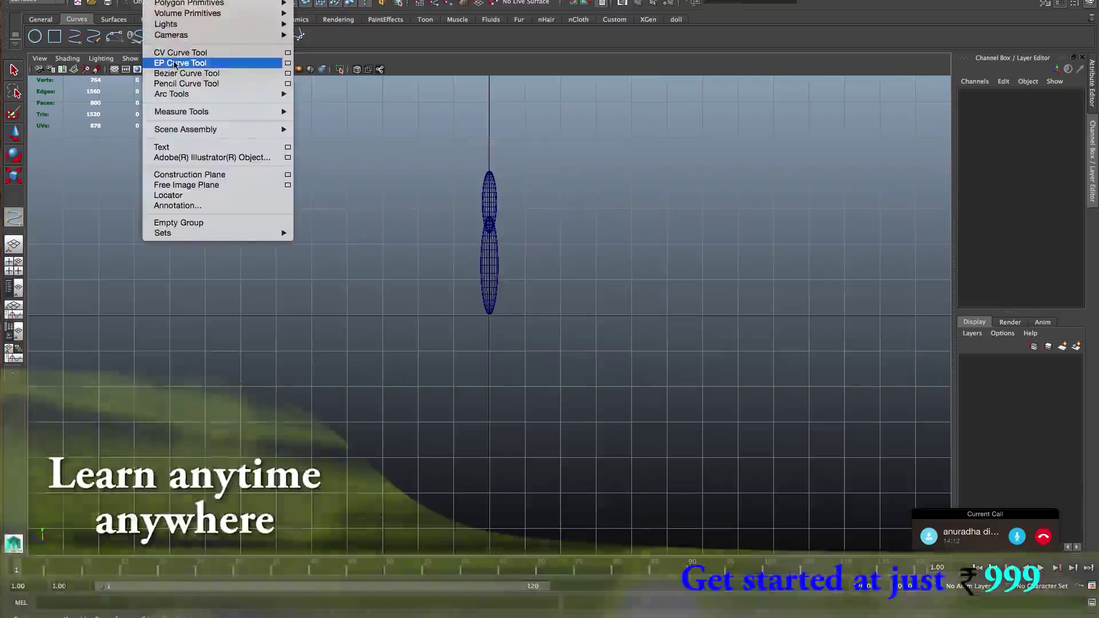
click(178, 64)
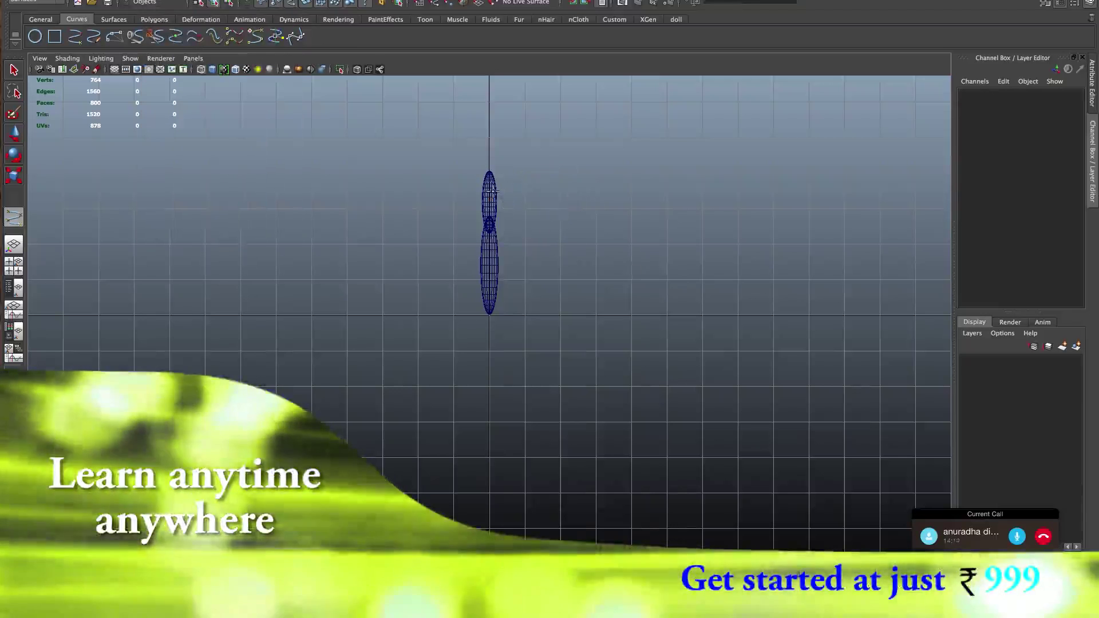
click(497, 191)
click(526, 183)
click(550, 201)
click(538, 229)
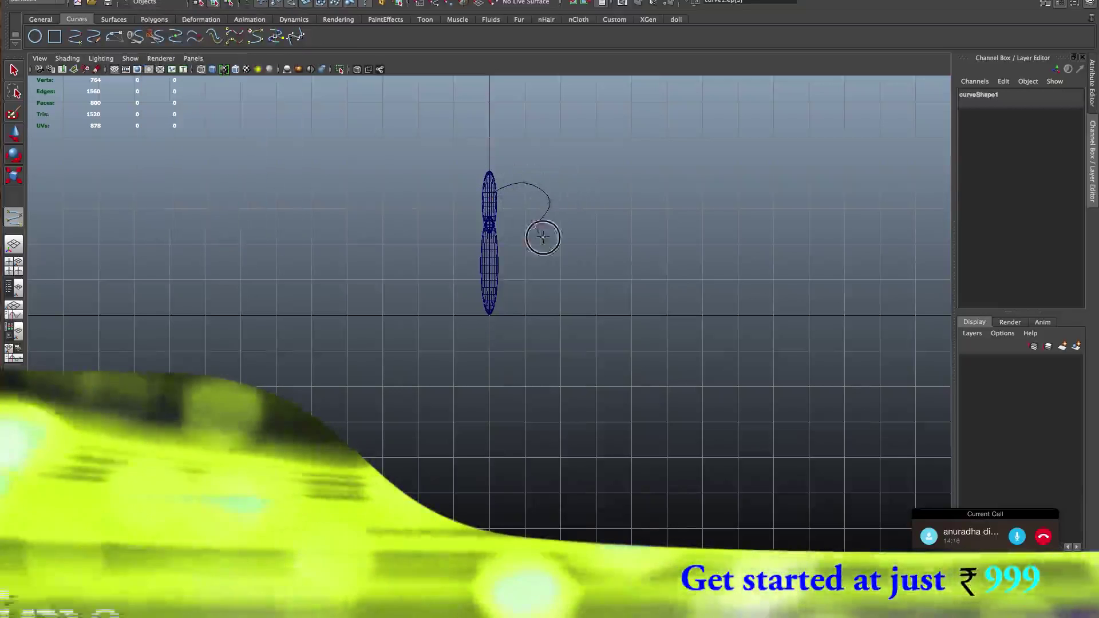
click(570, 288)
click(543, 317)
click(504, 275)
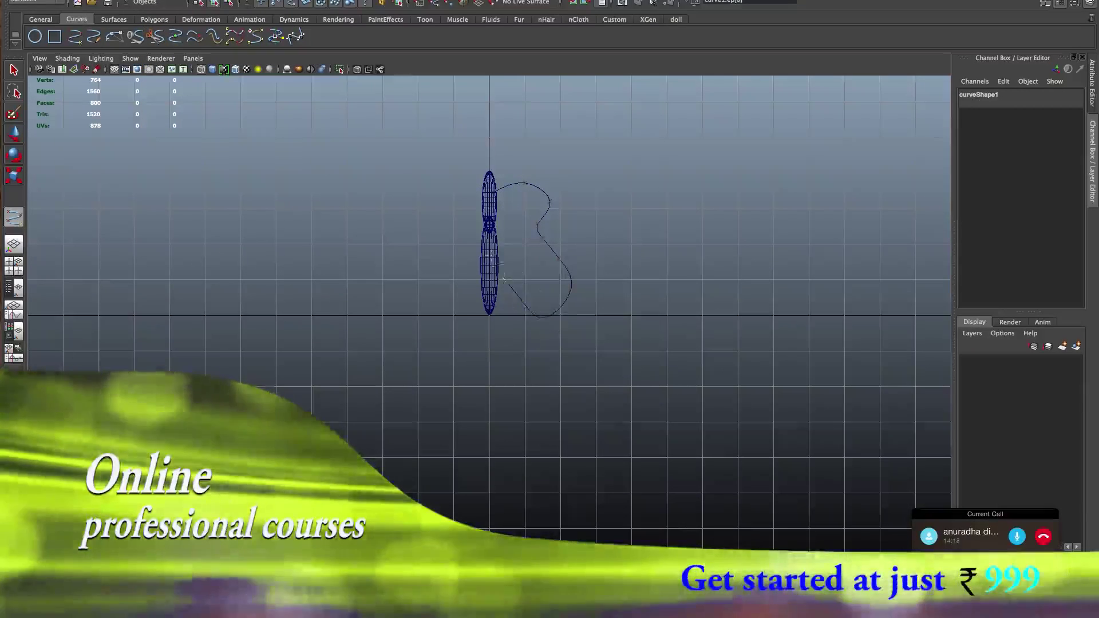
click(492, 257)
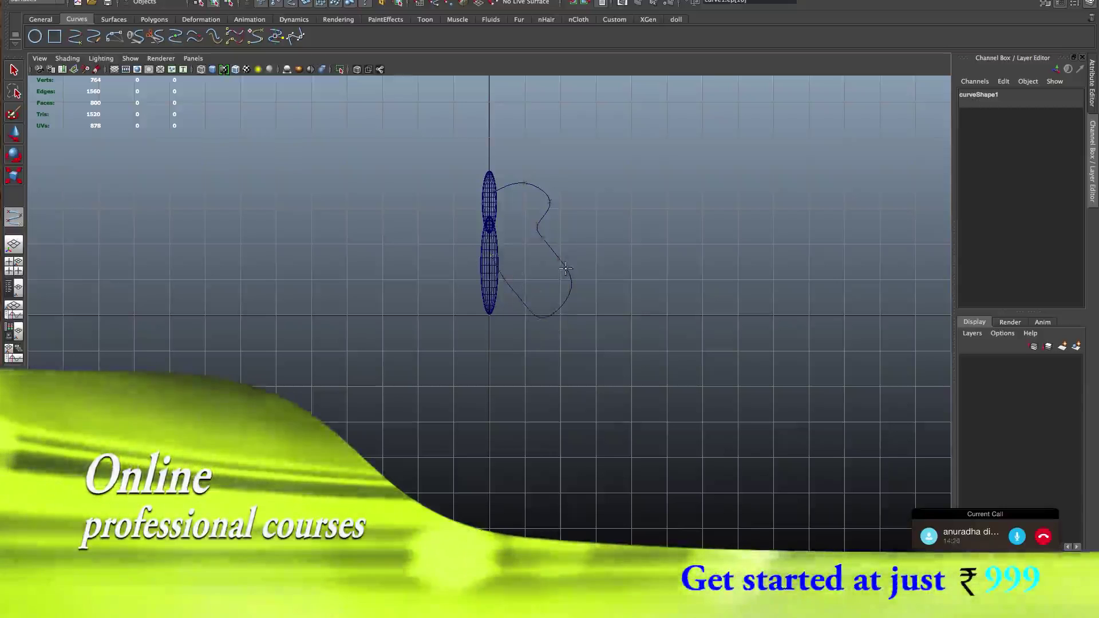
- Undo every point of the EP wing curve
key(super+z)
key(super+z)
key(super+z)
key(super+z)
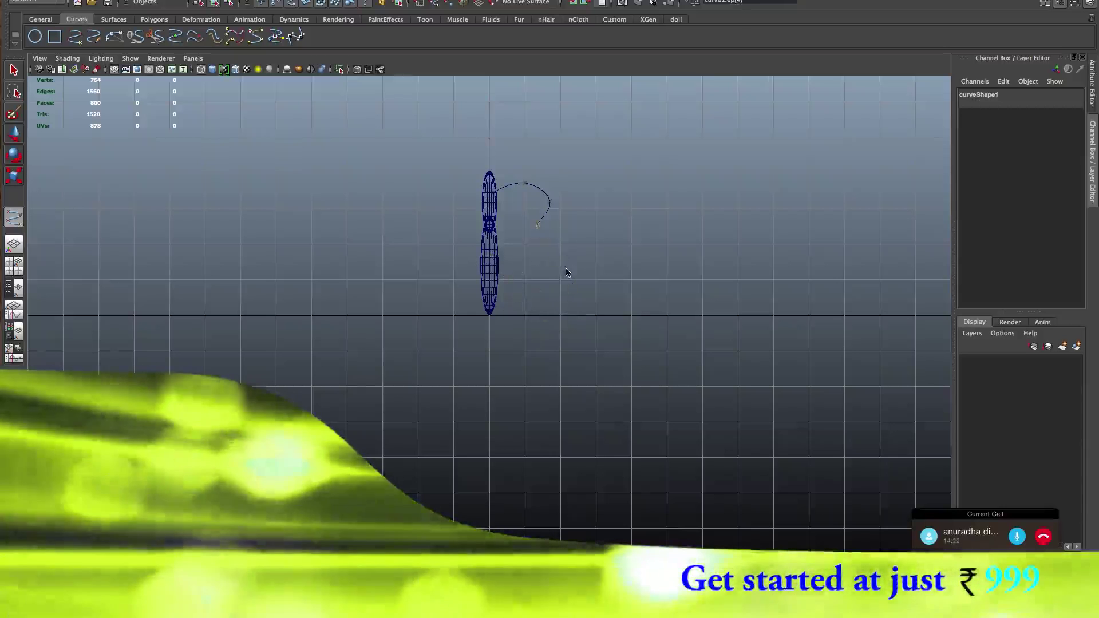
key(super+z)
key(super+z)
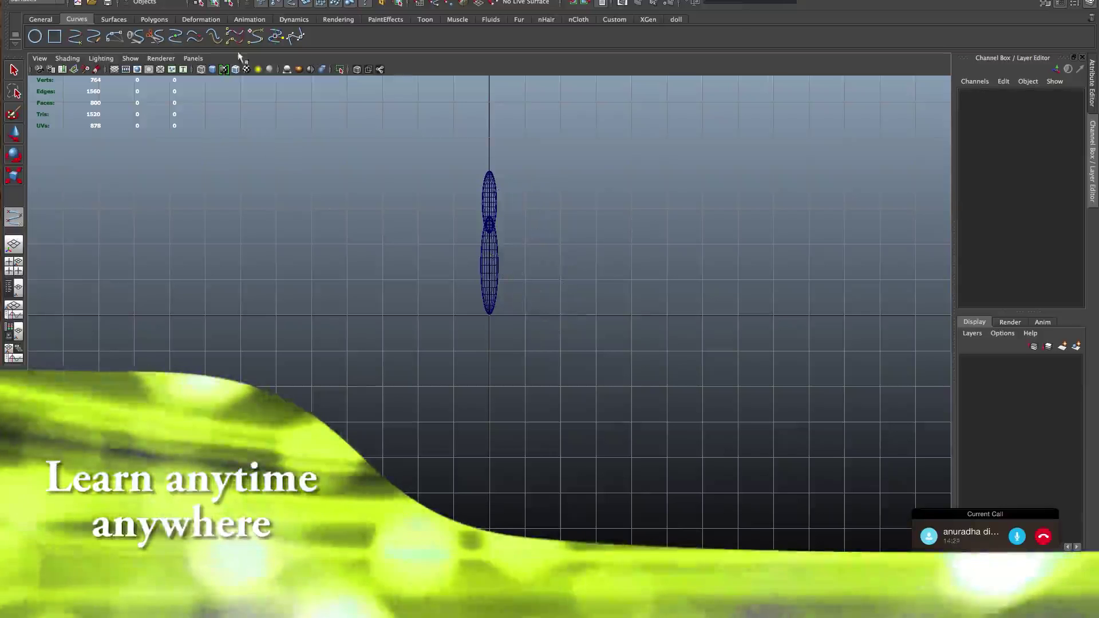
- Draw a two-lobed wing outline with the CV Curve Tool, starting inside the upper body ellipsoid and ending near the junction of both ellipsoids
click(166, 1)
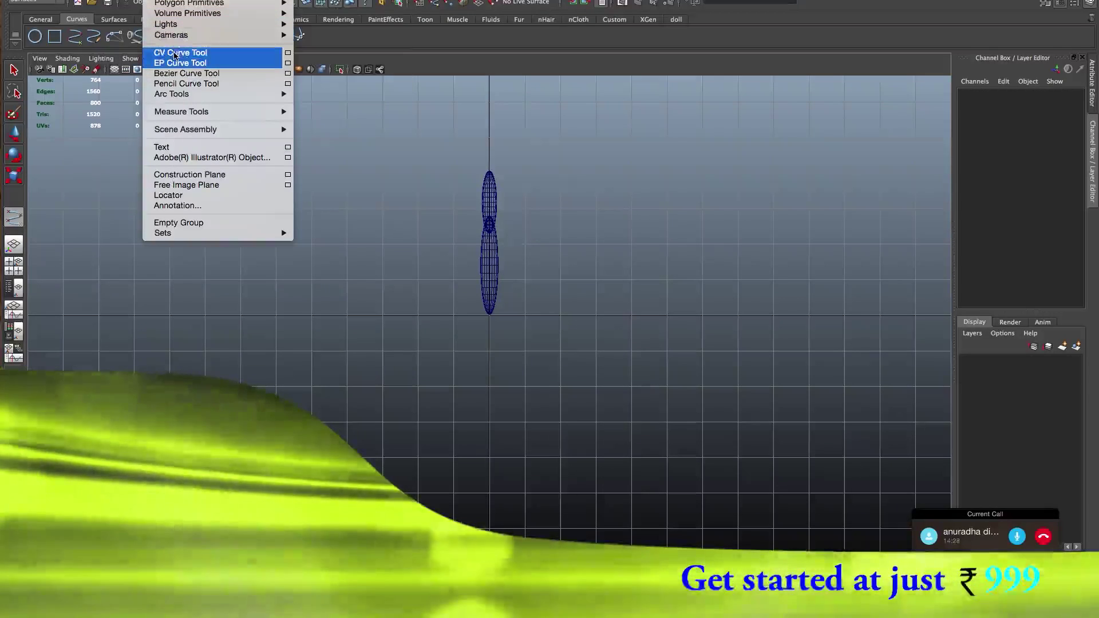
click(175, 54)
click(489, 195)
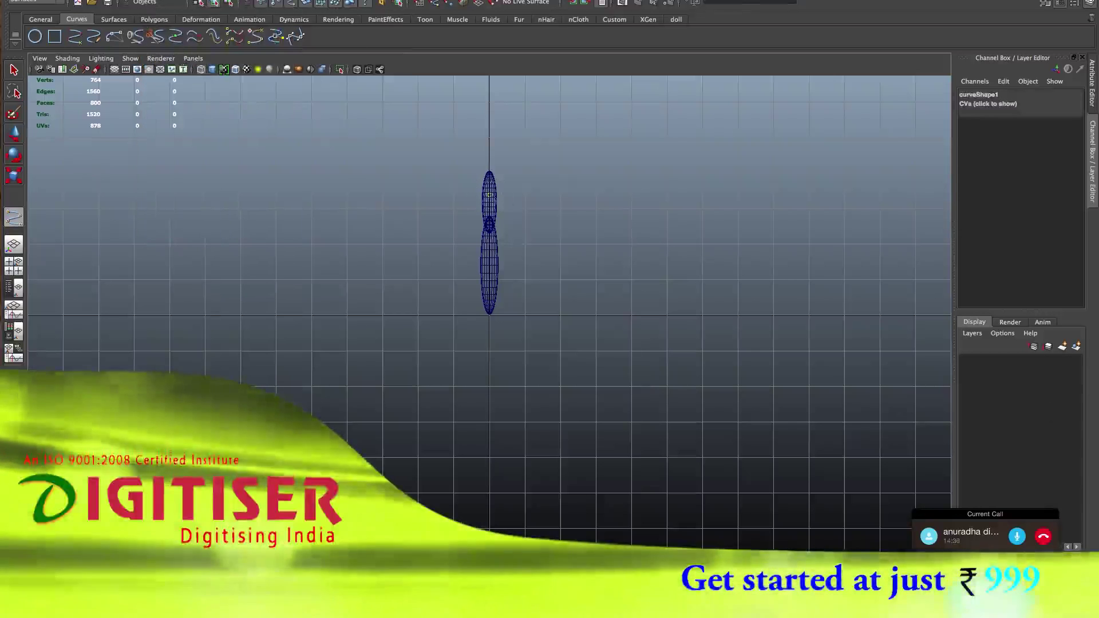
click(522, 180)
click(574, 177)
click(566, 205)
click(548, 227)
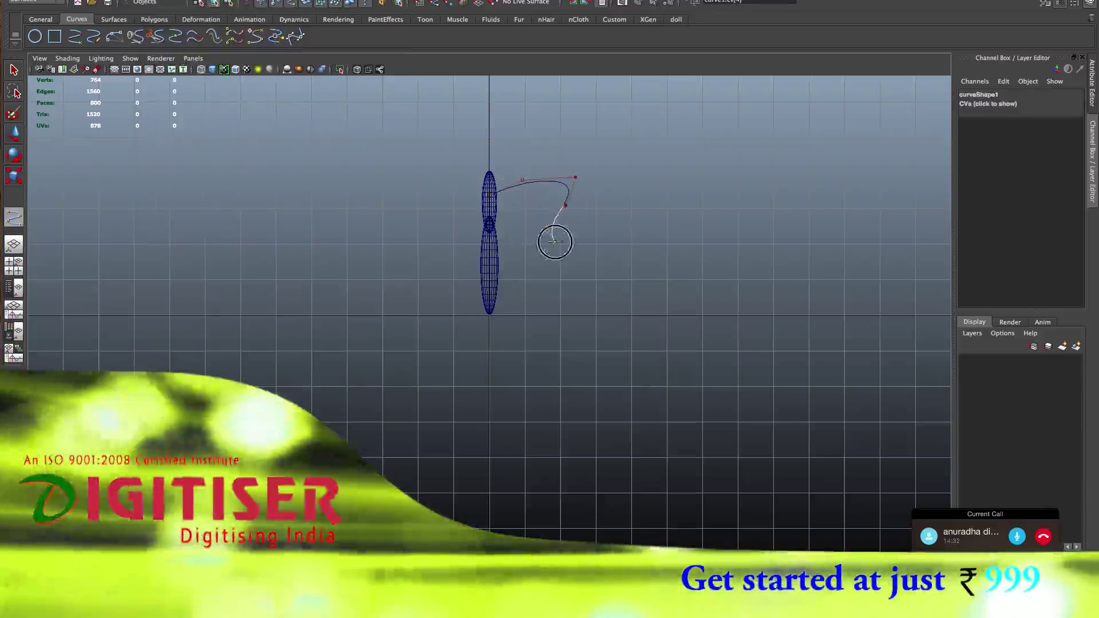
click(554, 243)
click(574, 279)
click(580, 333)
click(527, 305)
click(511, 283)
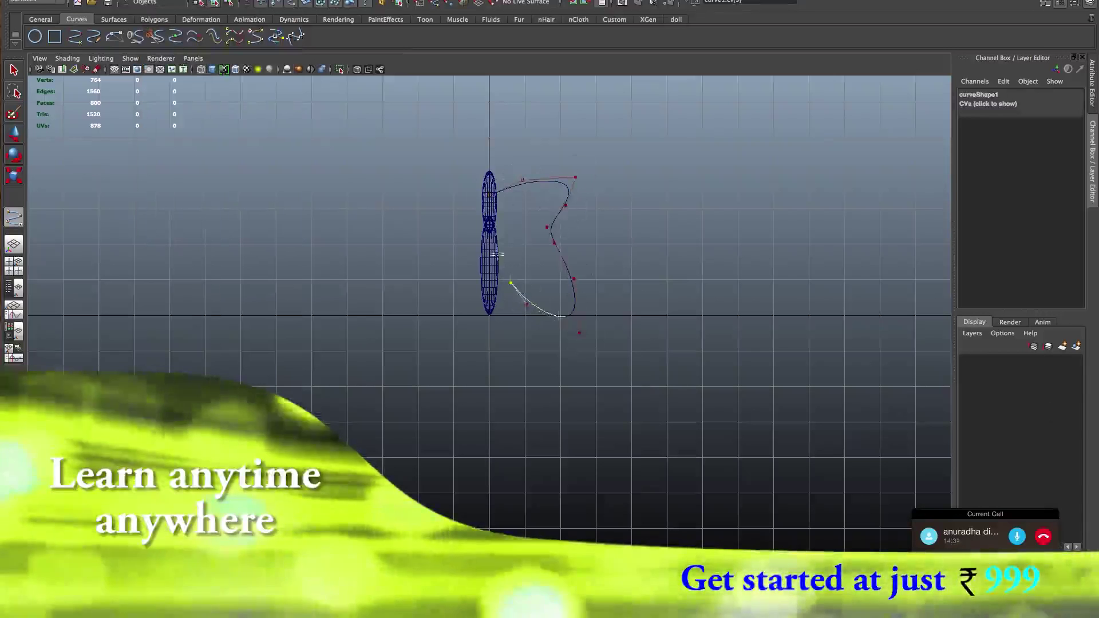
click(496, 252)
click(492, 219)
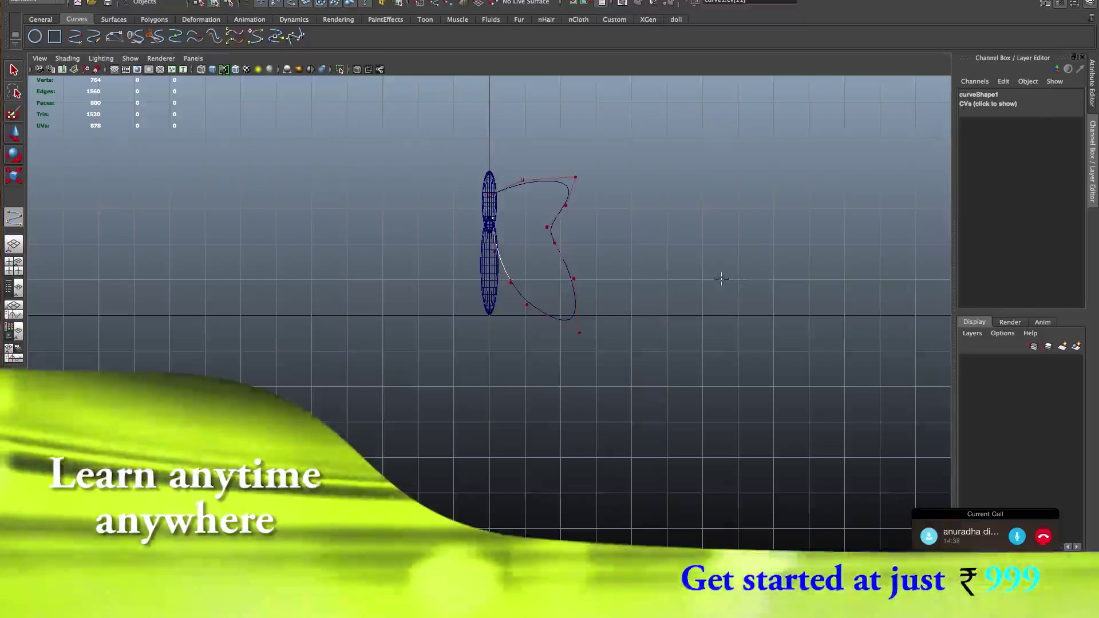
key(Return)
key(w)
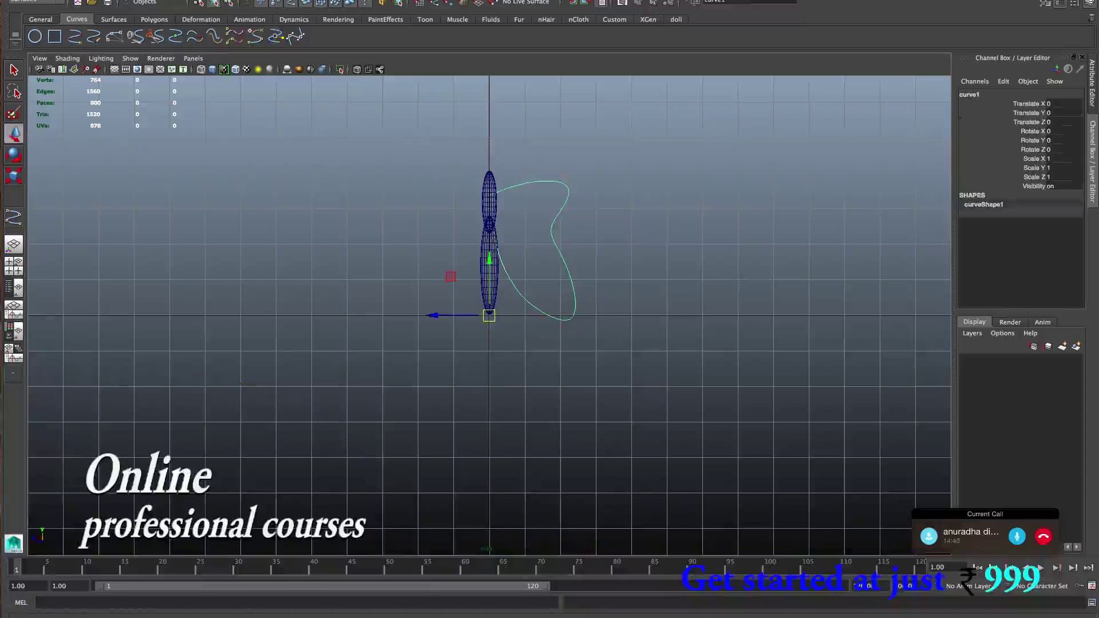
- Try to close the wing curve with Open/Close Curves and shift it slightly along Z
click(315, 0)
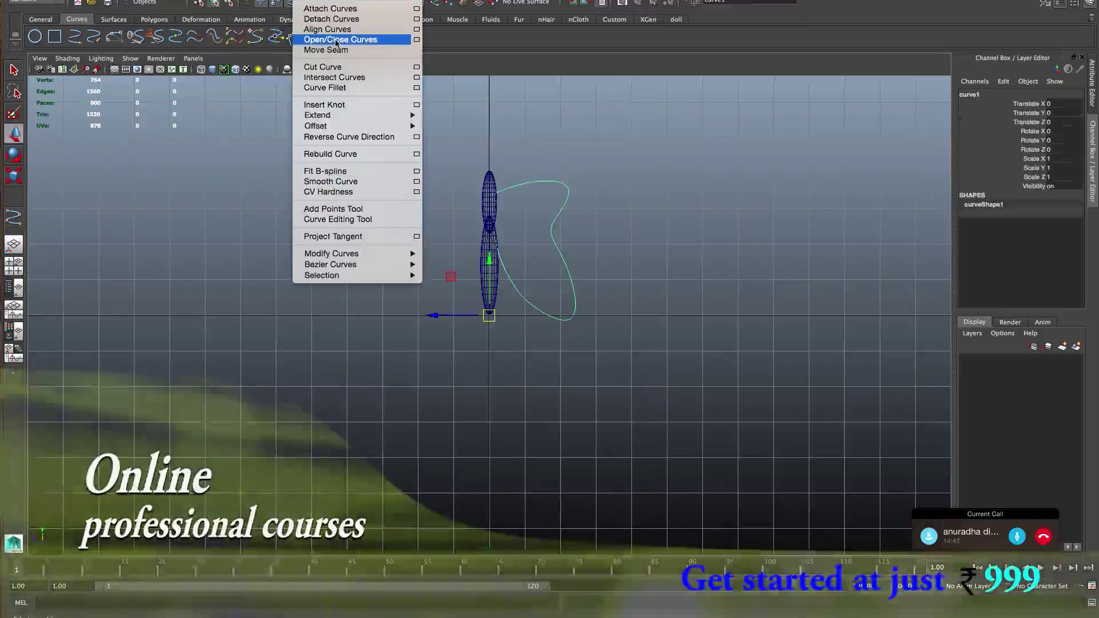
click(336, 40)
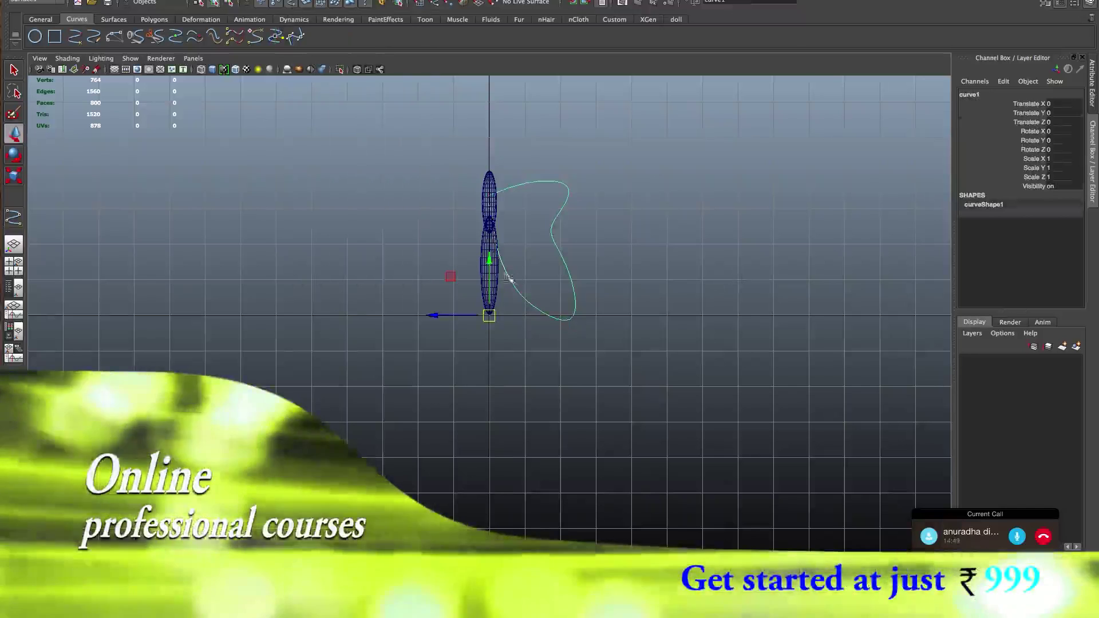
drag(438, 316, 441, 318)
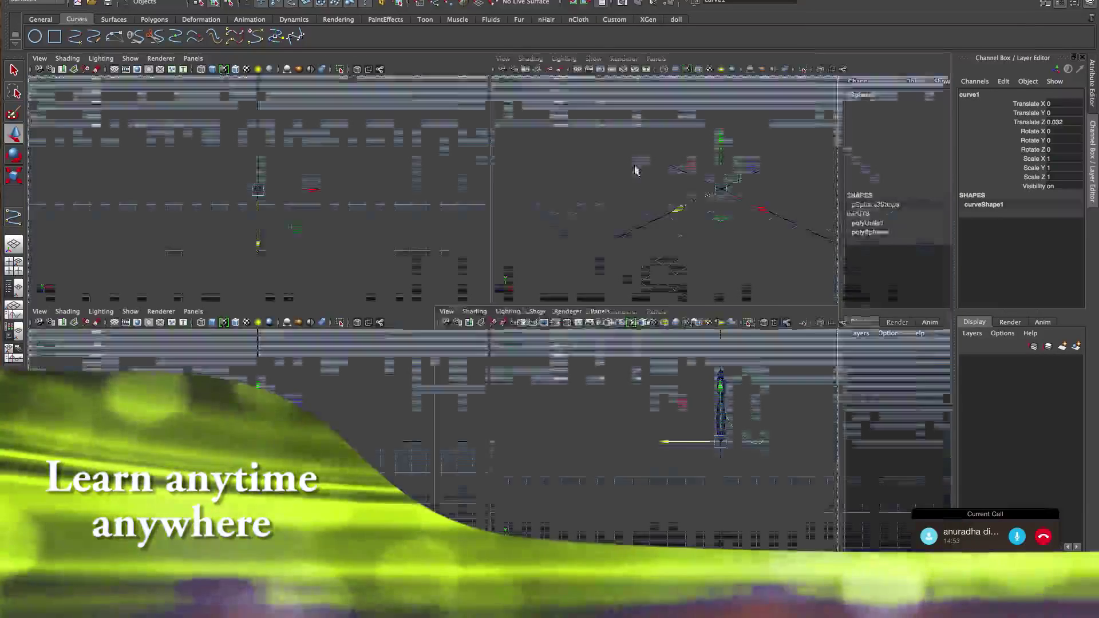
key(space)
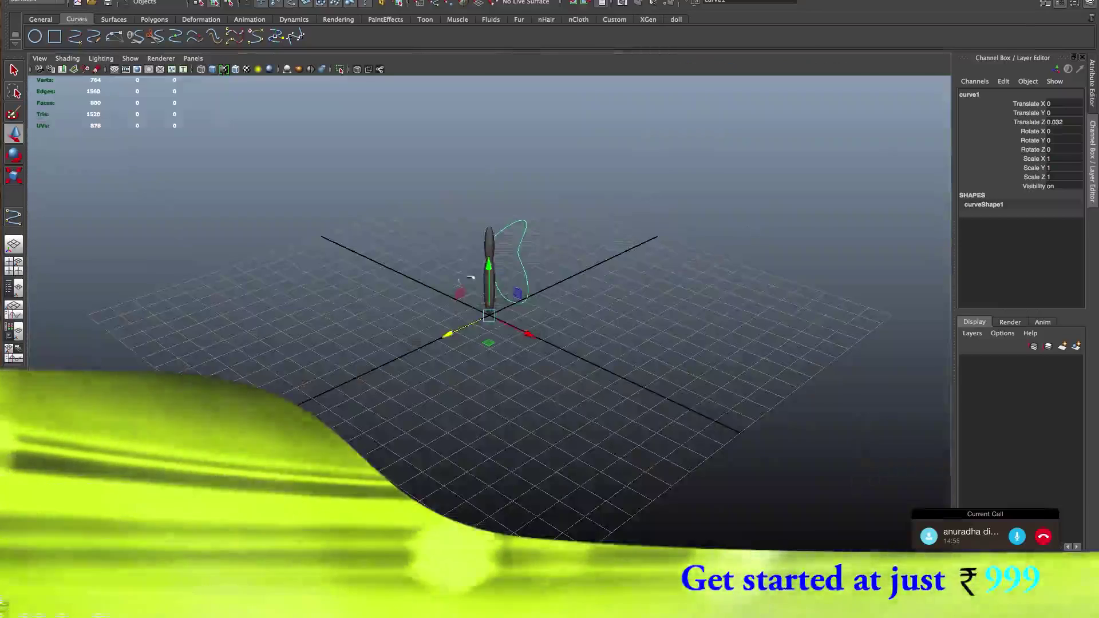
key(space)
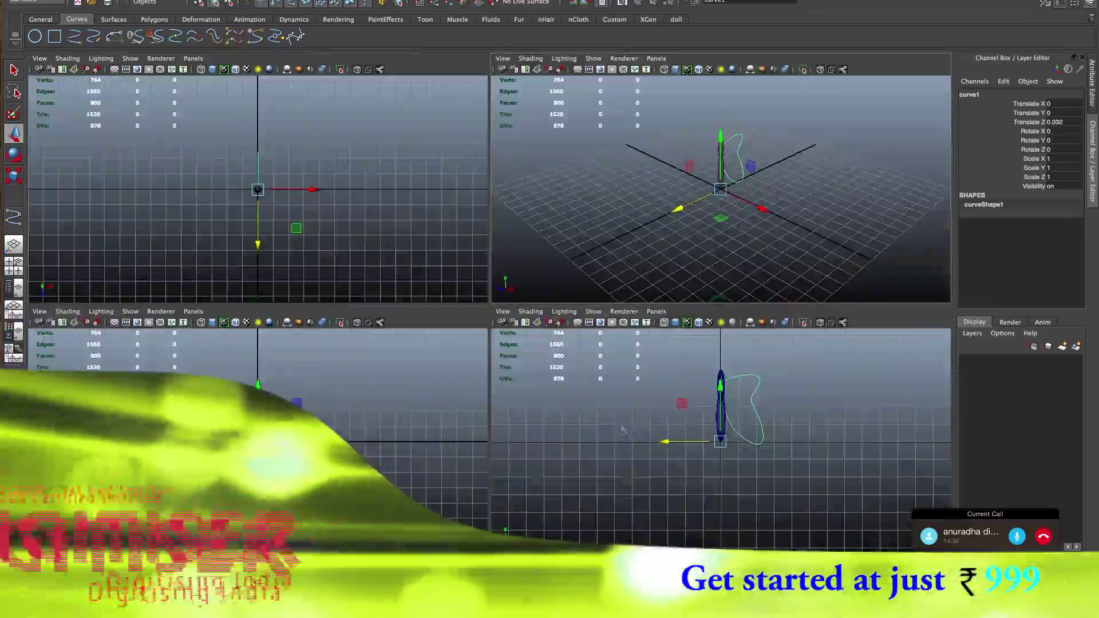
key(space)
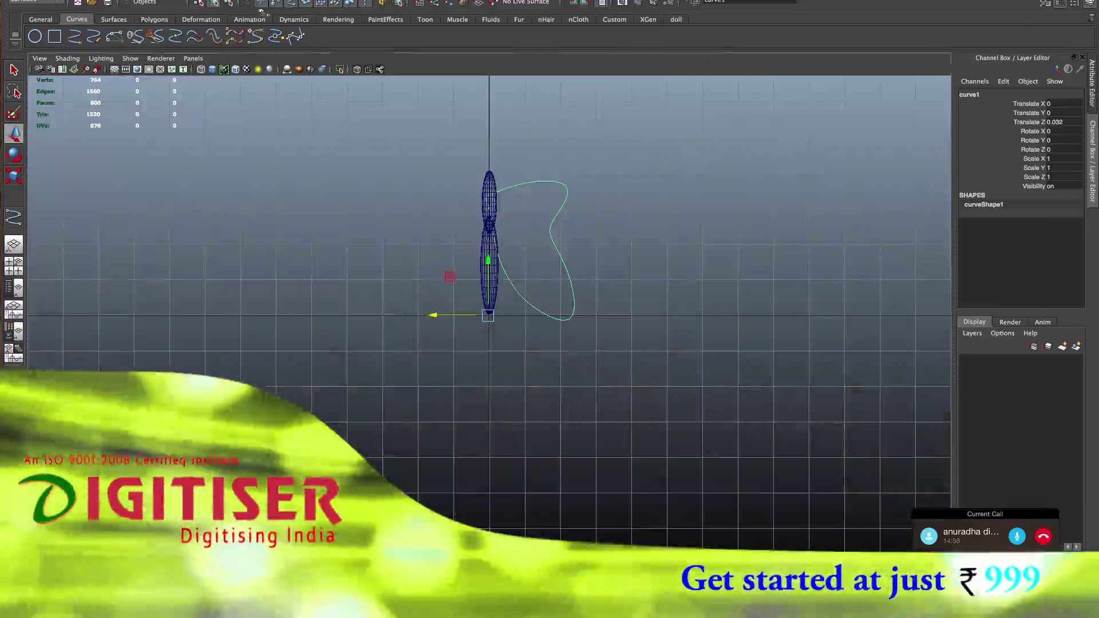
key(ctrl+z)
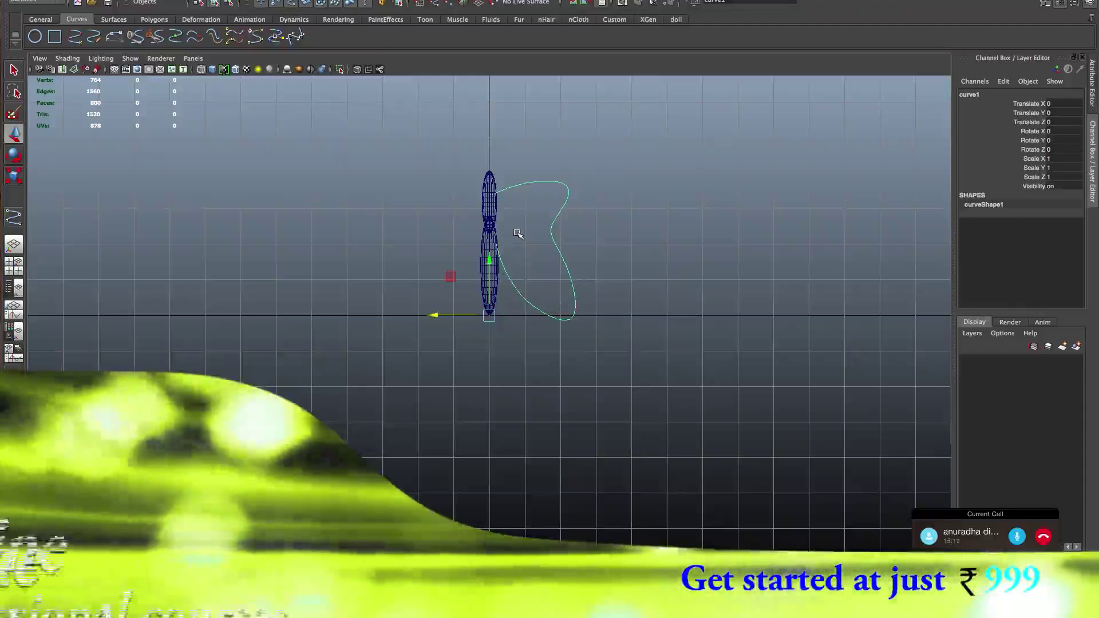
- Delete the wing curve and redraw a narrower two-lobed outline with the CV Curve Tool, starting and ending inside the upper body ellipsoid
key(Delete)
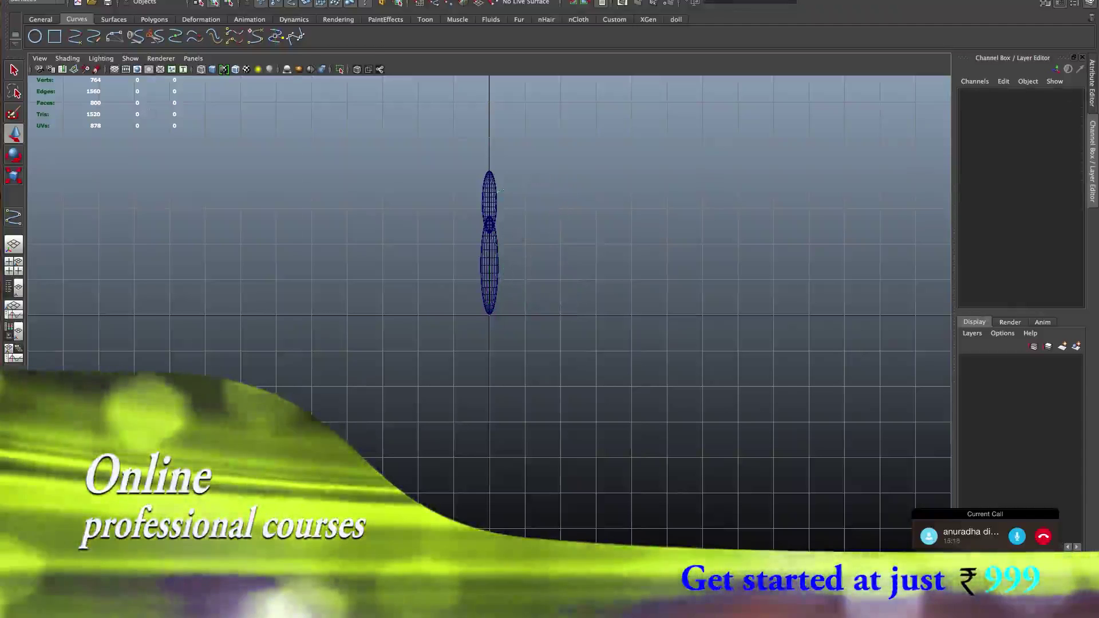
click(155, 0)
click(204, 56)
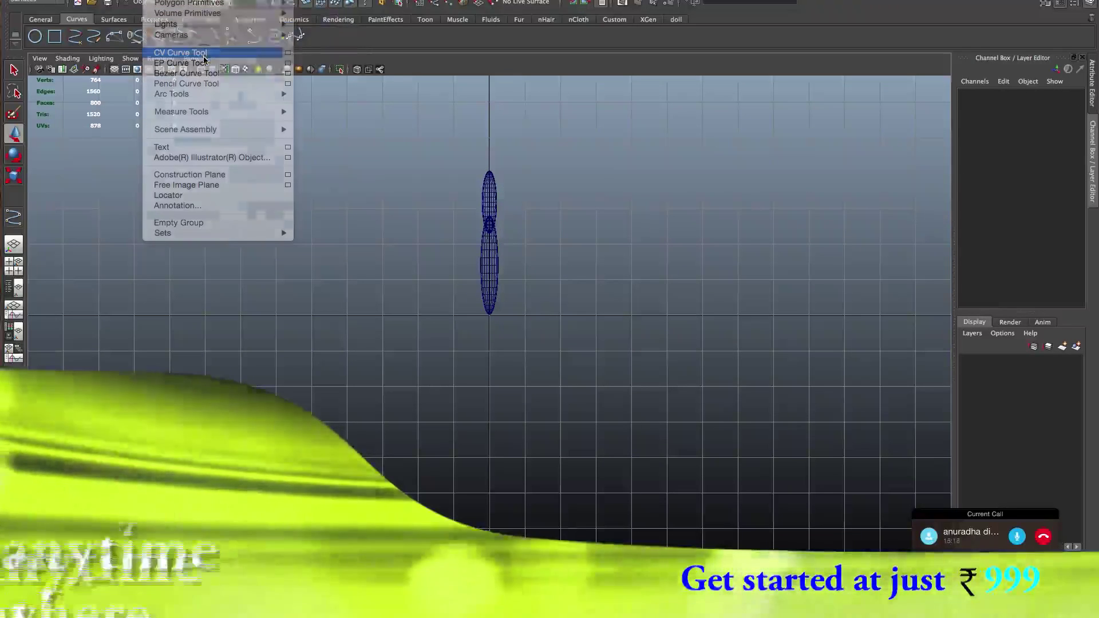
click(491, 195)
click(525, 175)
click(546, 187)
click(538, 223)
click(542, 245)
click(555, 261)
click(581, 300)
click(529, 308)
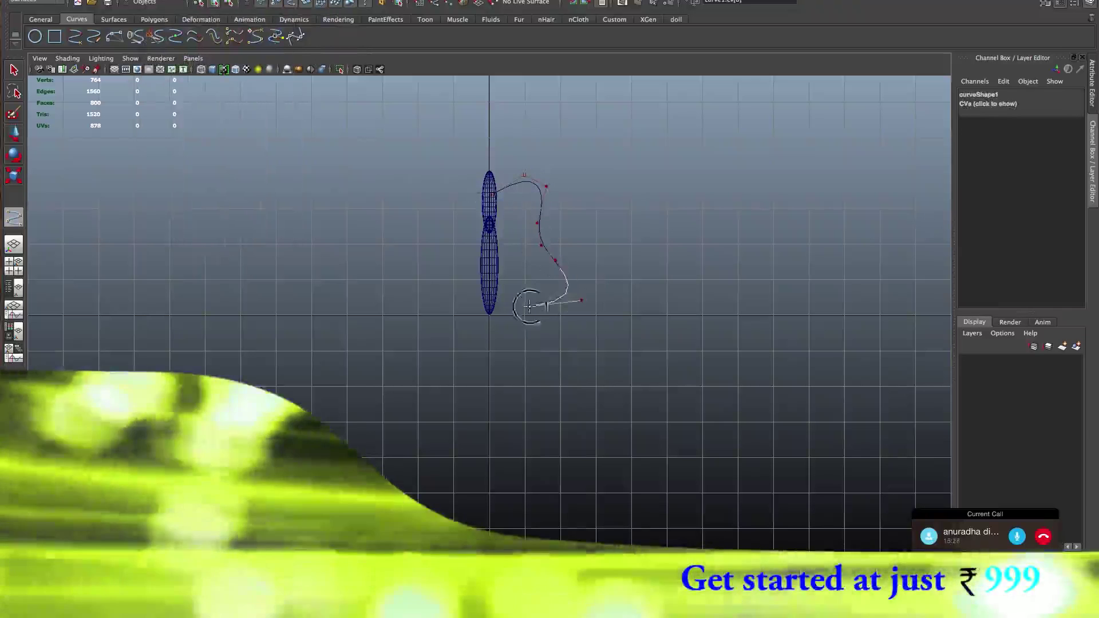
click(497, 279)
click(492, 227)
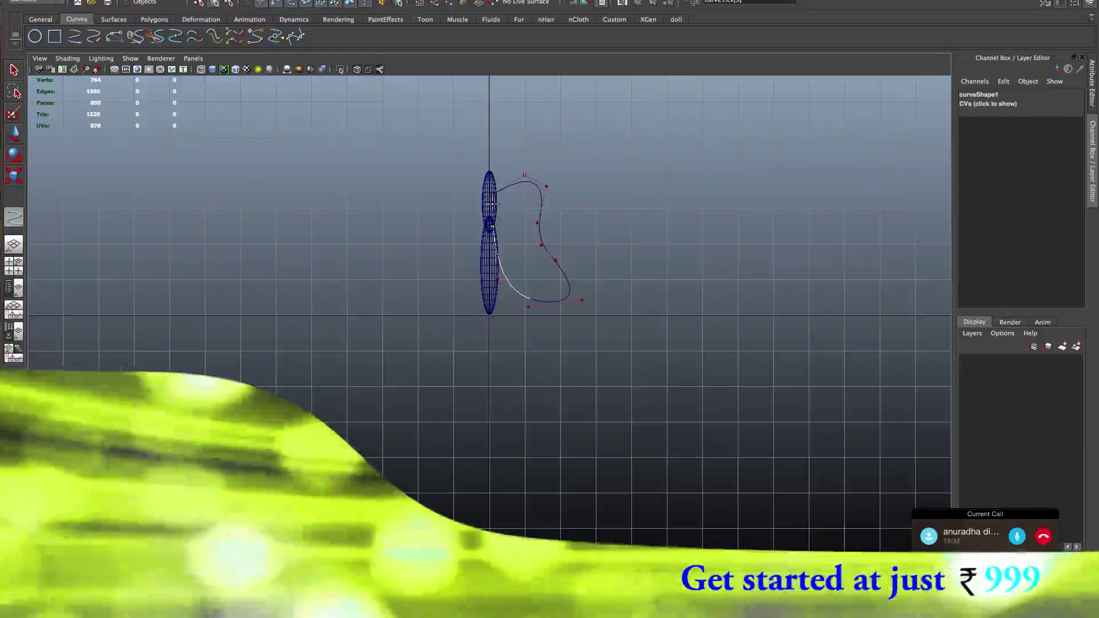
click(491, 204)
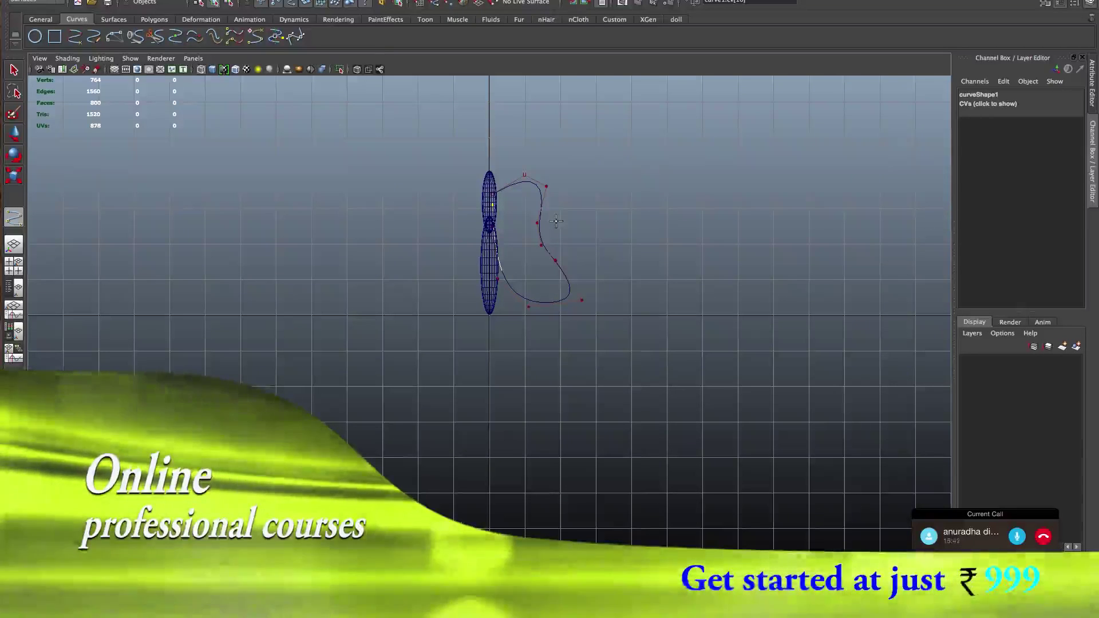
key(F8)
key(w)
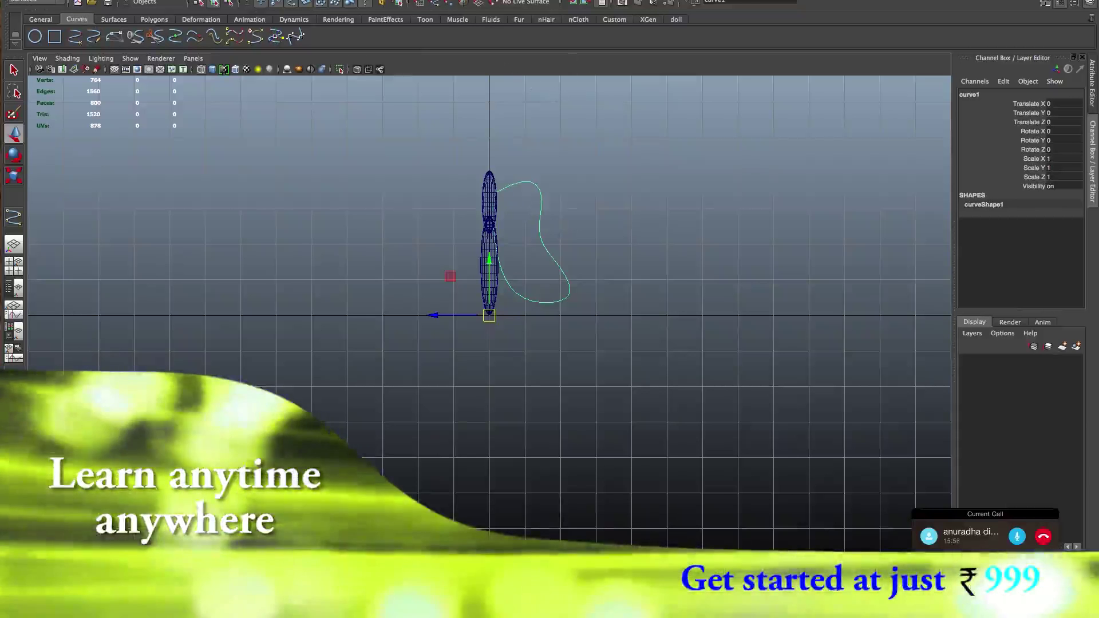
- Close the new wing curve with Open/Close Curves and shift its control vertices near the body slightly deeper into the body
click(321, 1)
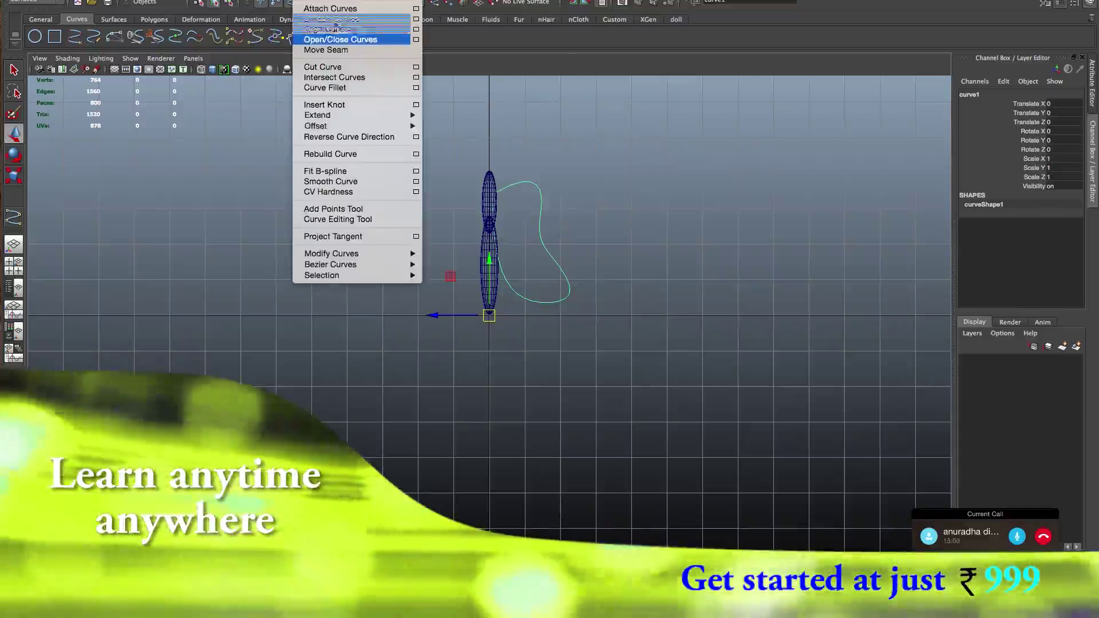
click(339, 45)
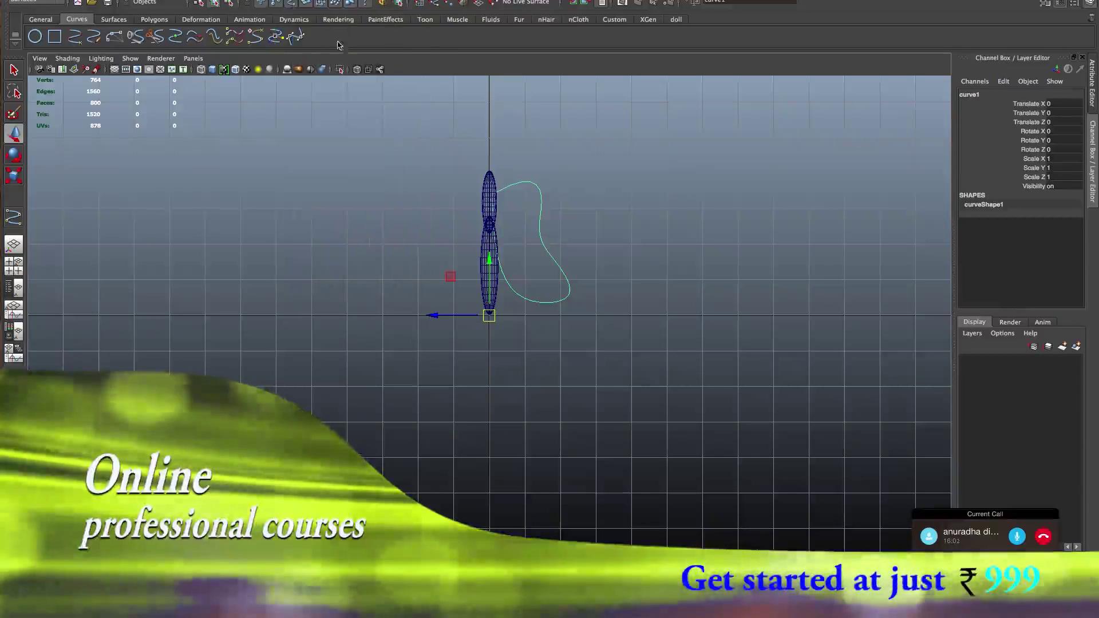
alt+drag(524, 254, 524, 250)
right_drag(483, 158, 485, 164)
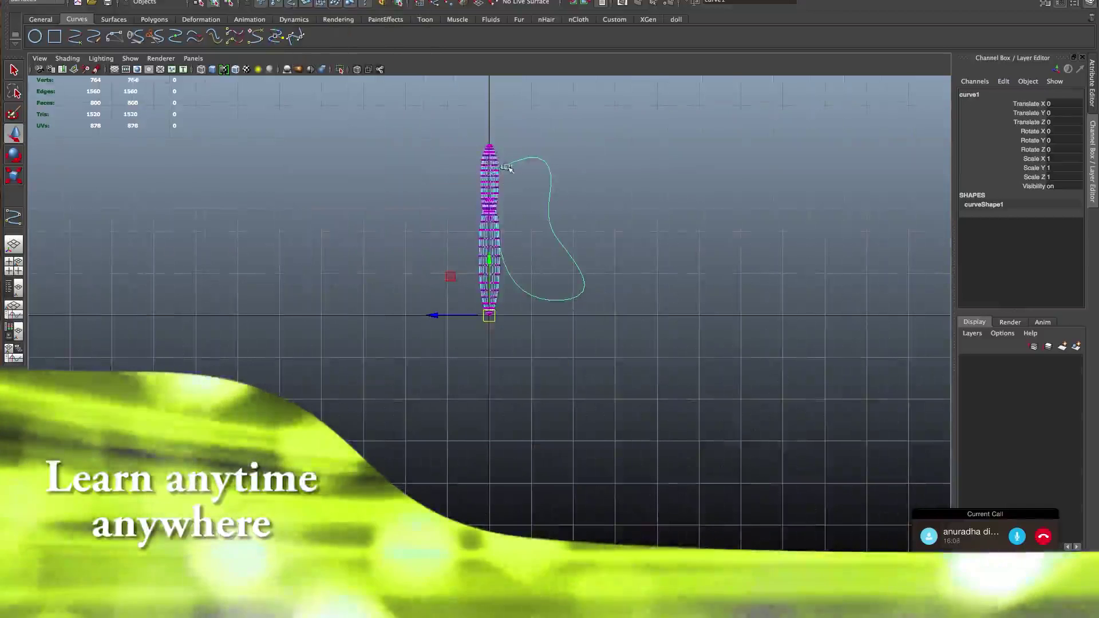
click(515, 147)
right_drag(515, 164, 496, 165)
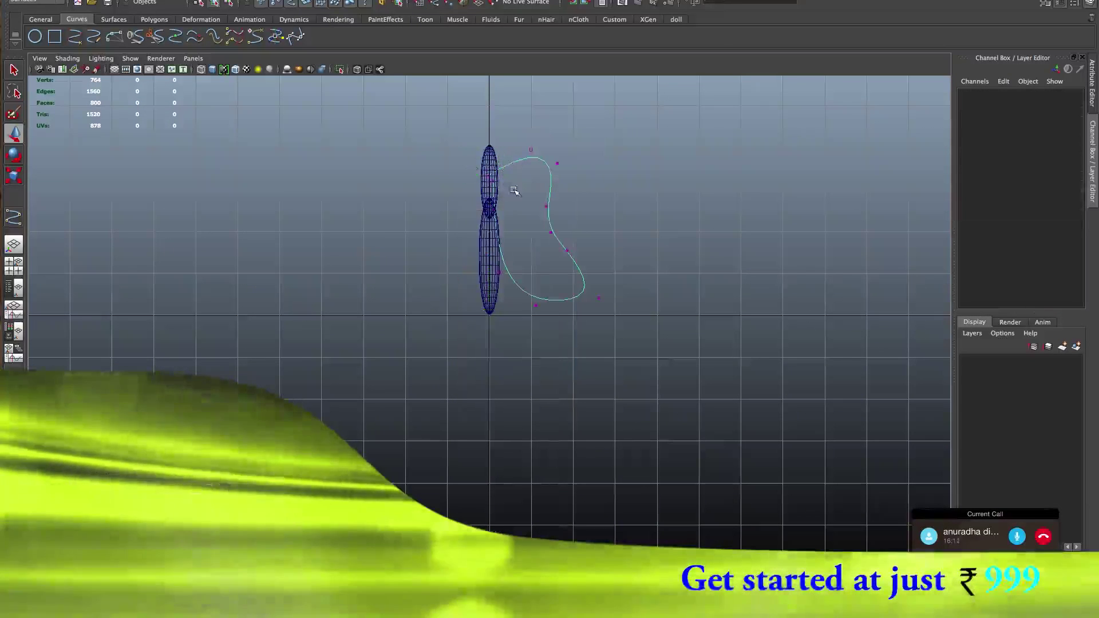
click(490, 172)
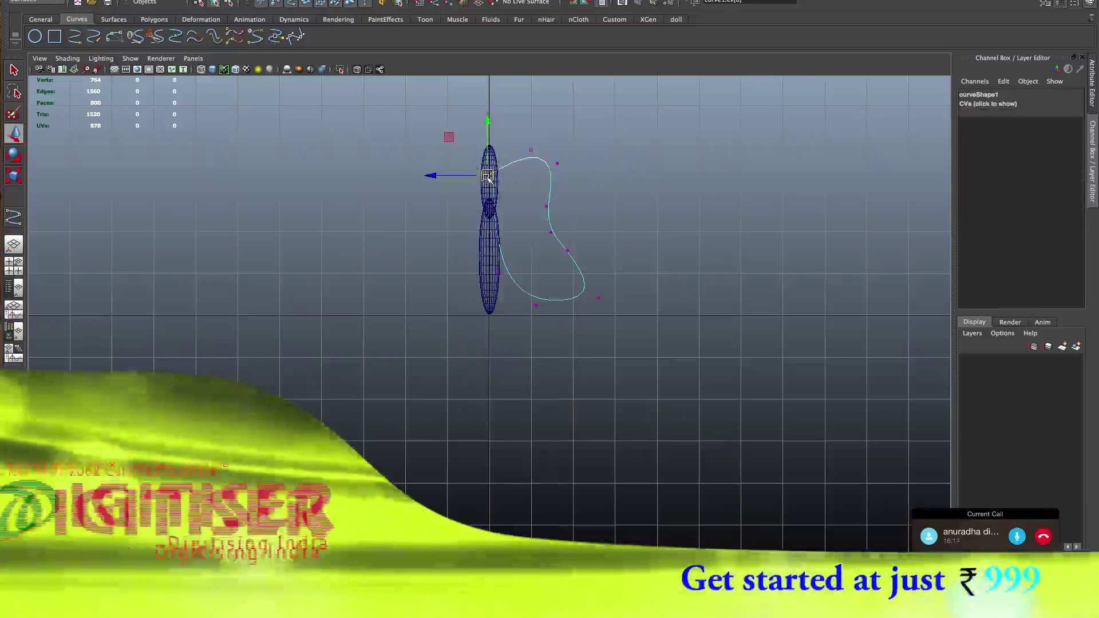
drag(435, 141, 515, 282)
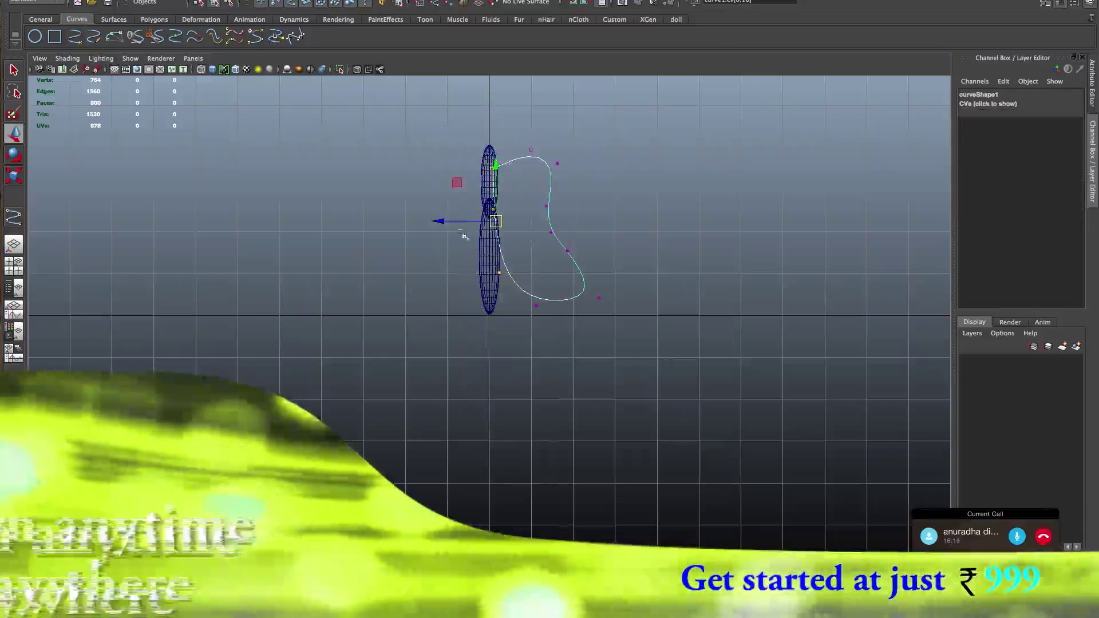
click(443, 222)
right_drag(553, 189, 611, 174)
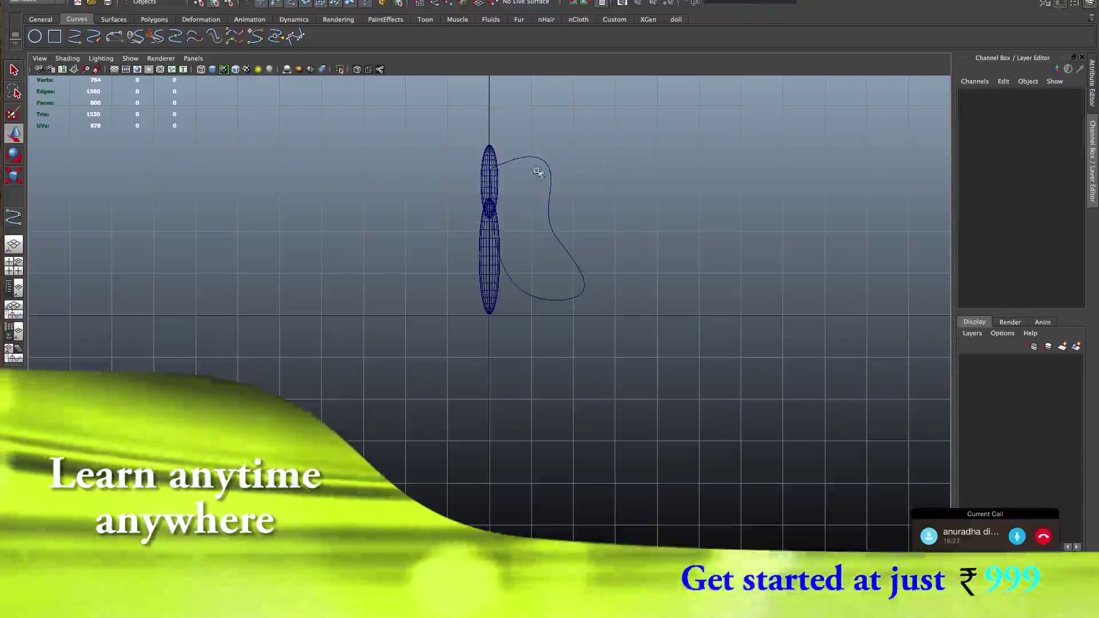
- Create a planar surface from the closed wing curve and check it in shaded perspective and side views
click(550, 168)
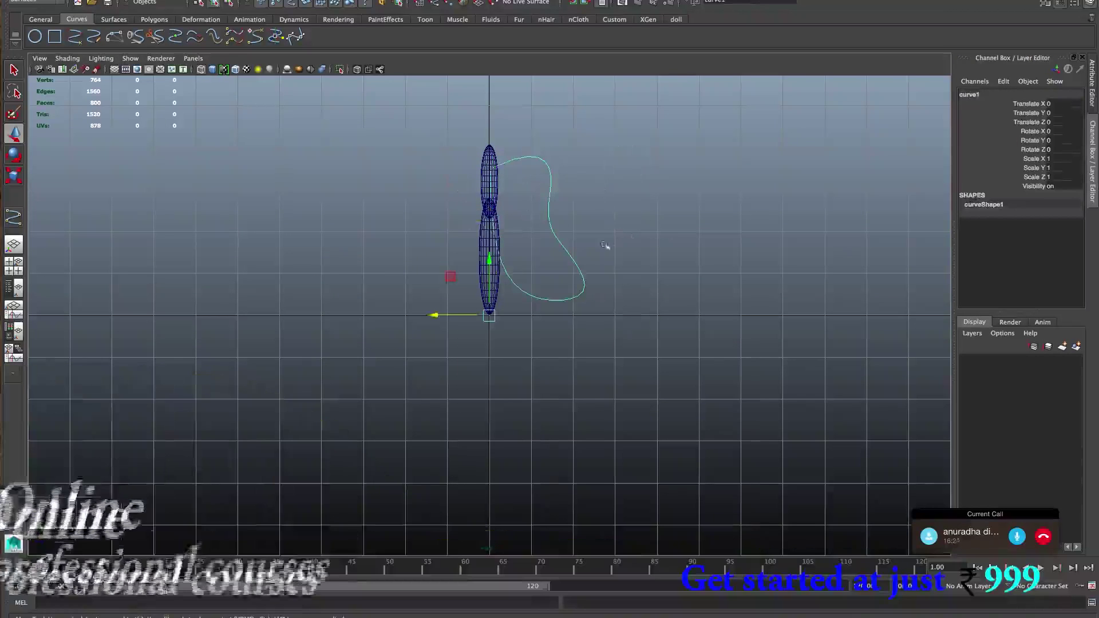
click(362, 1)
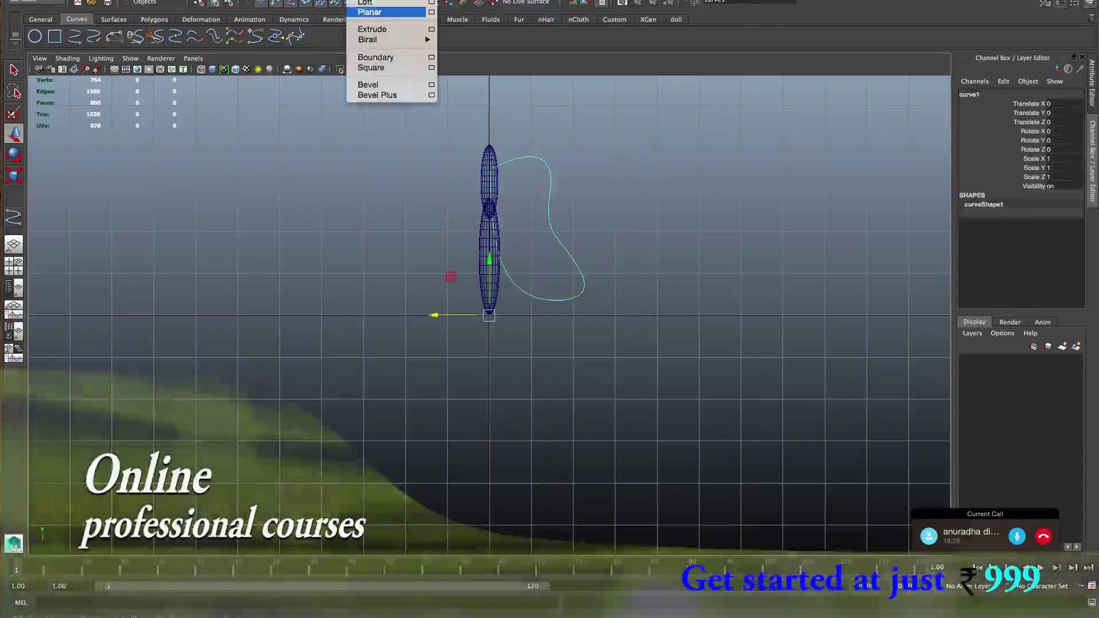
click(372, 12)
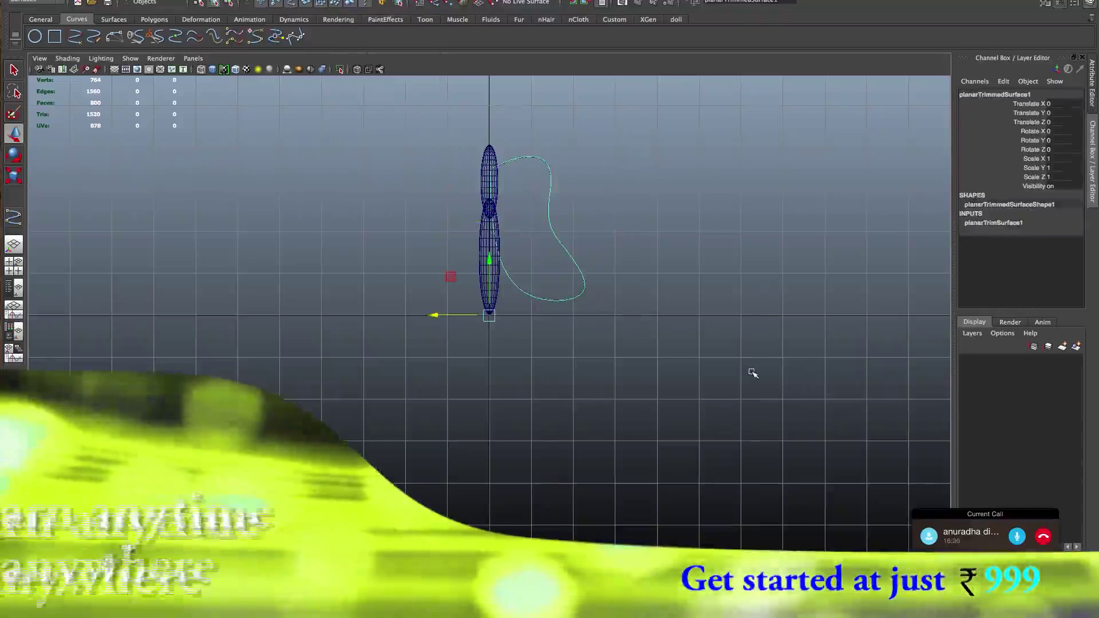
key(5)
key(space)
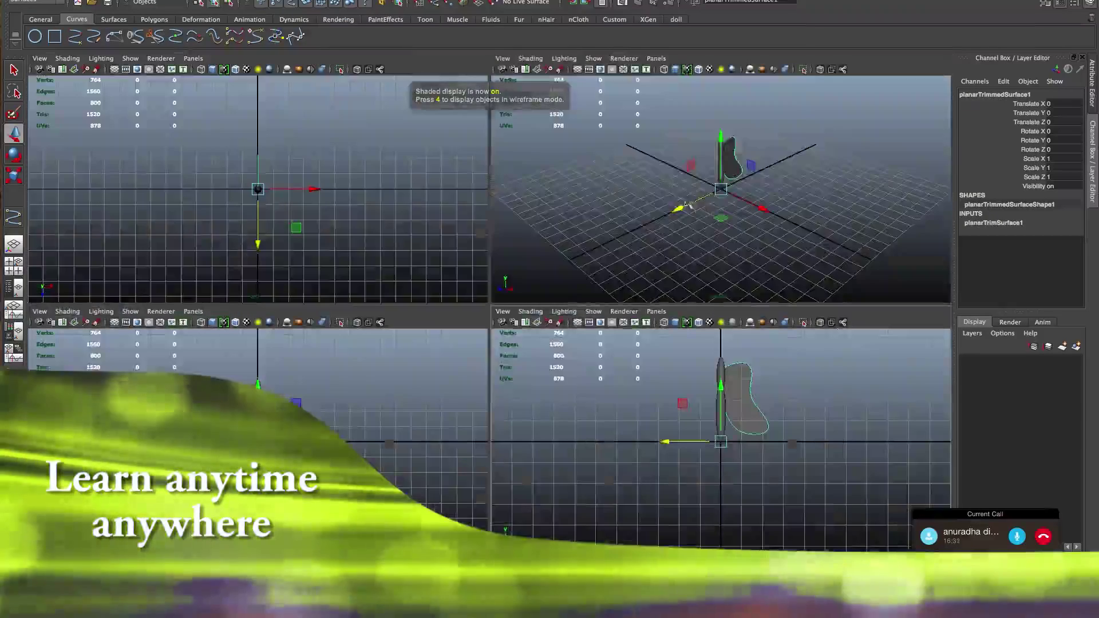
key(space)
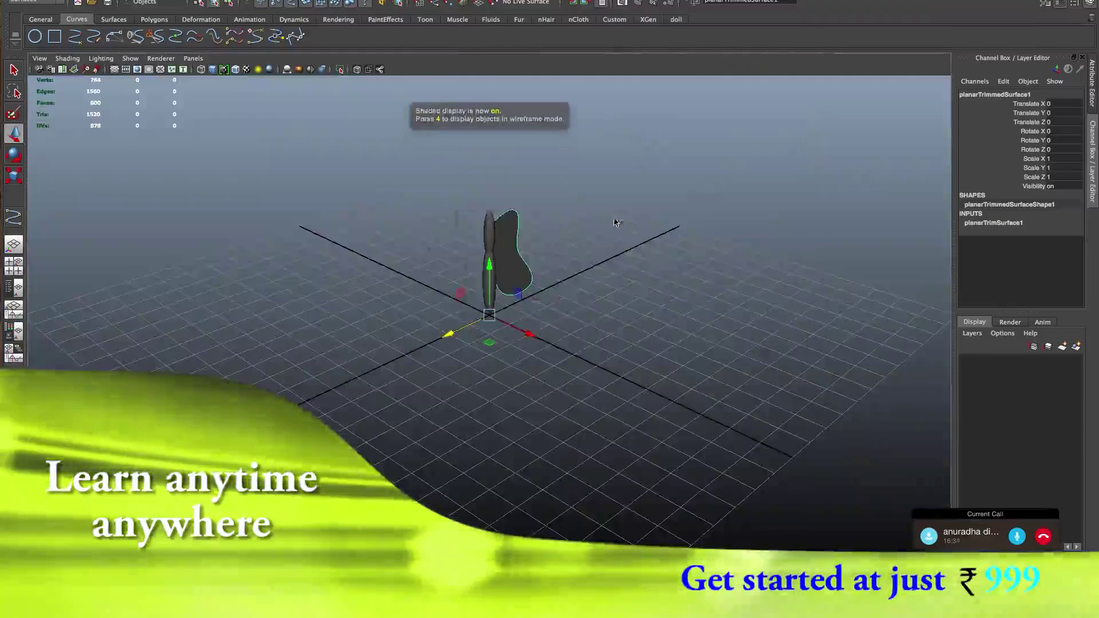
key(space)
key(space)
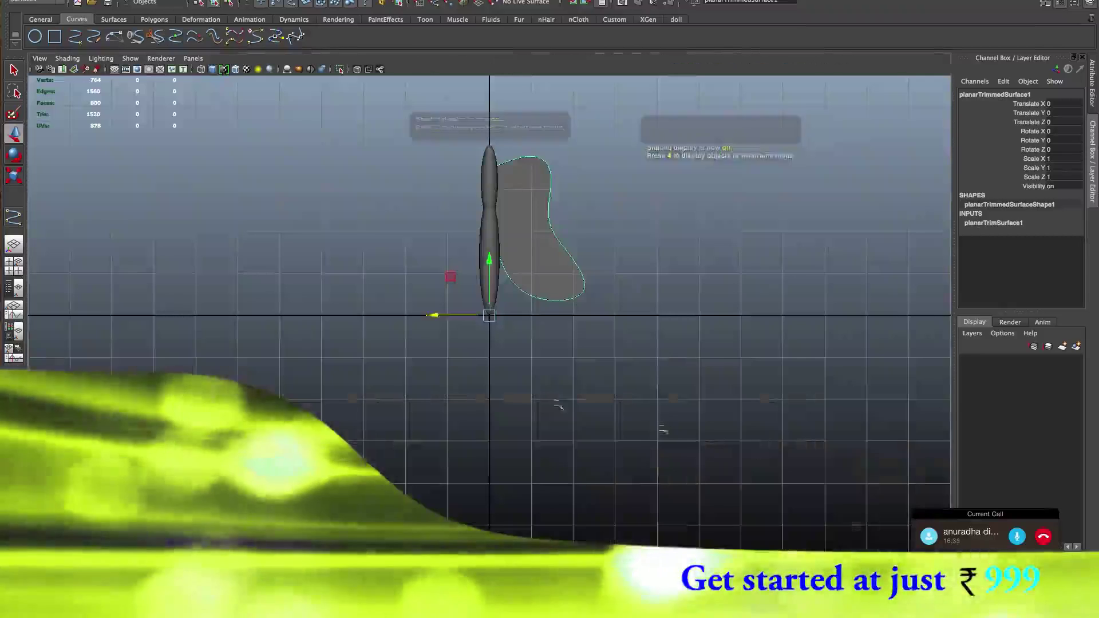
- Move the control vertices of the wing curve's lower lobe outward and downward to enlarge the lobe
click(562, 236)
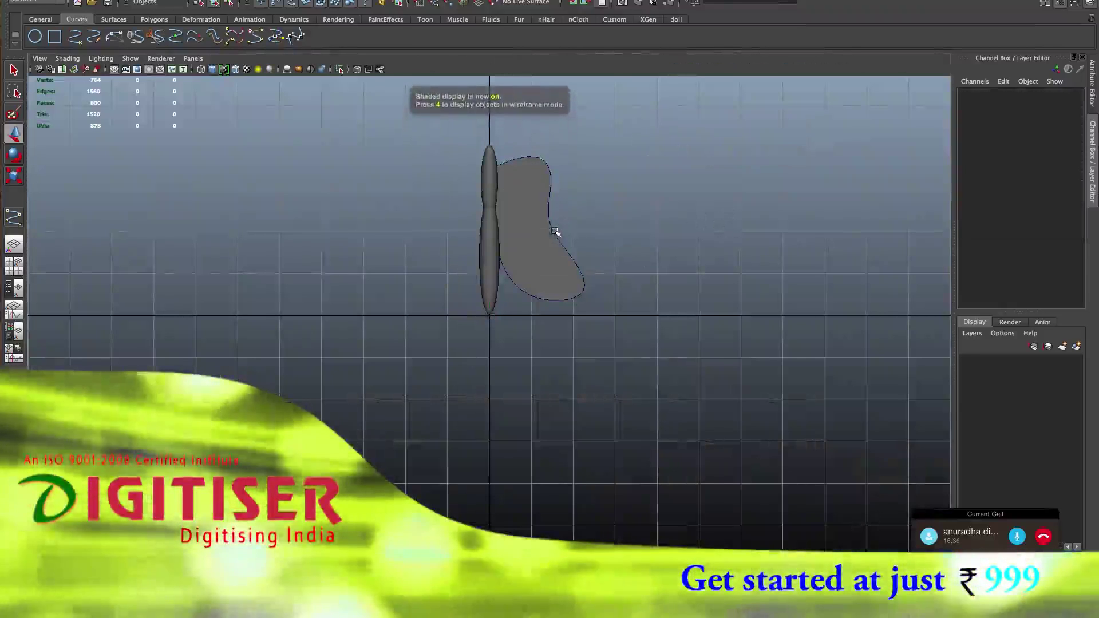
click(555, 232)
right_click(544, 206)
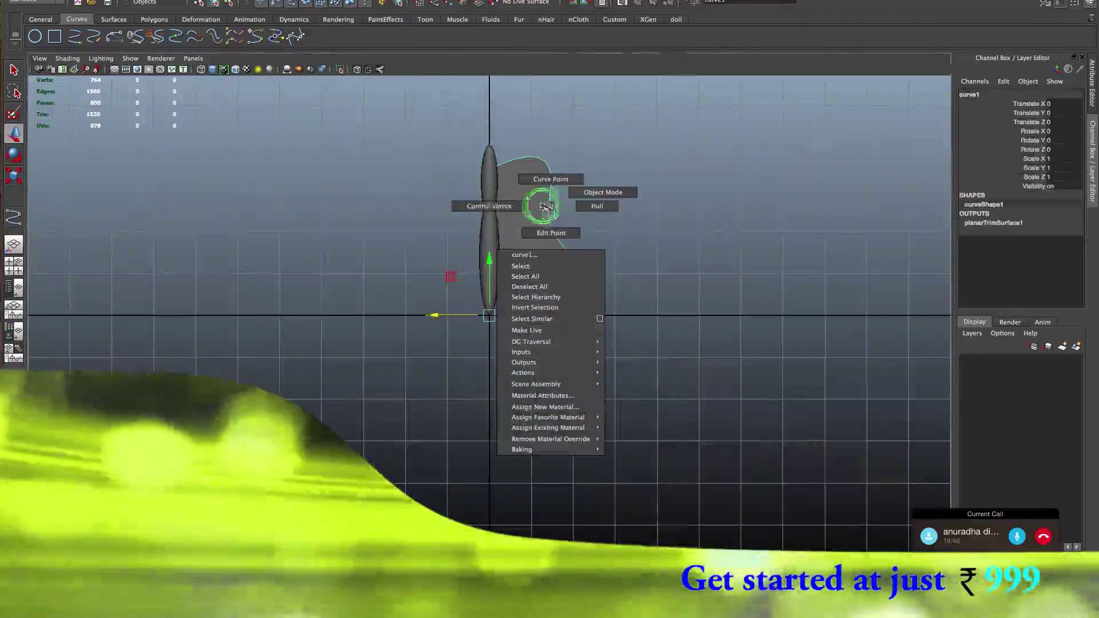
click(522, 208)
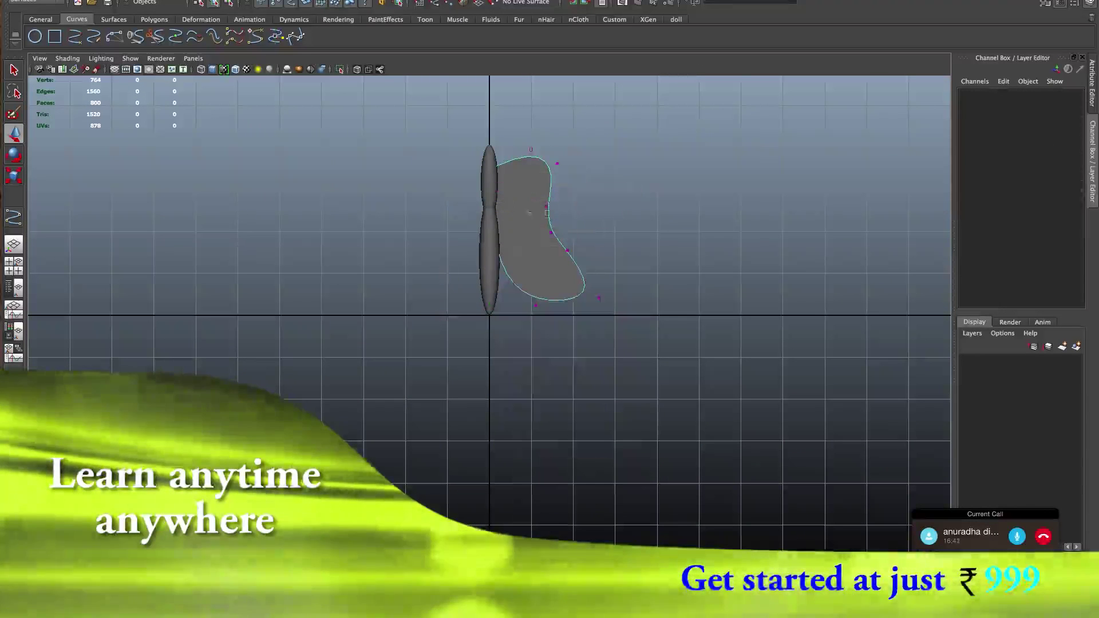
drag(618, 239, 514, 357)
drag(563, 281, 600, 310)
- Pull the upper lobe's control vertices outward and up, and deepen the notch between the two lobes
drag(590, 137, 507, 237)
drag(544, 178, 608, 167)
drag(560, 275, 587, 256)
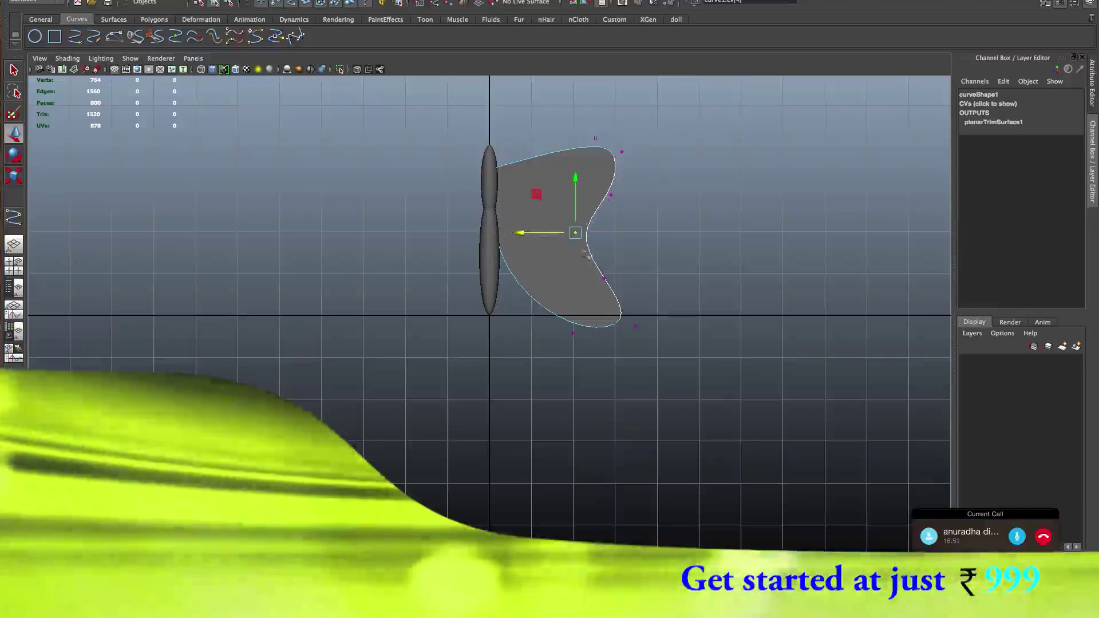
drag(572, 122, 610, 141)
click(680, 265)
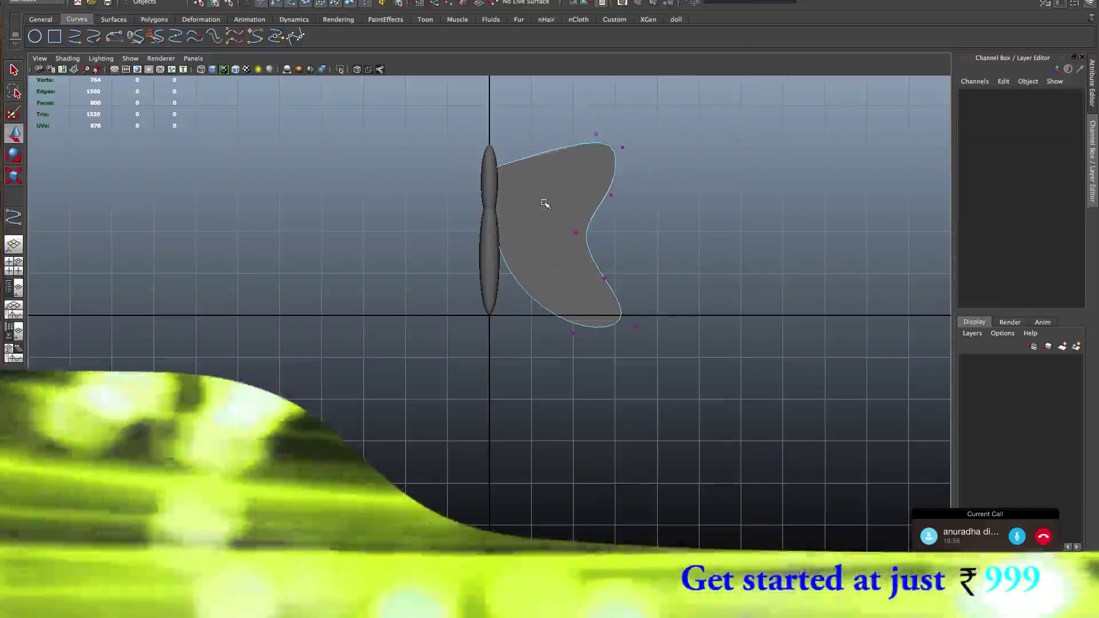
right_click(544, 201)
right_drag(545, 201, 764, 187)
- Select the main_body mesh and open the Hypershade
click(594, 187)
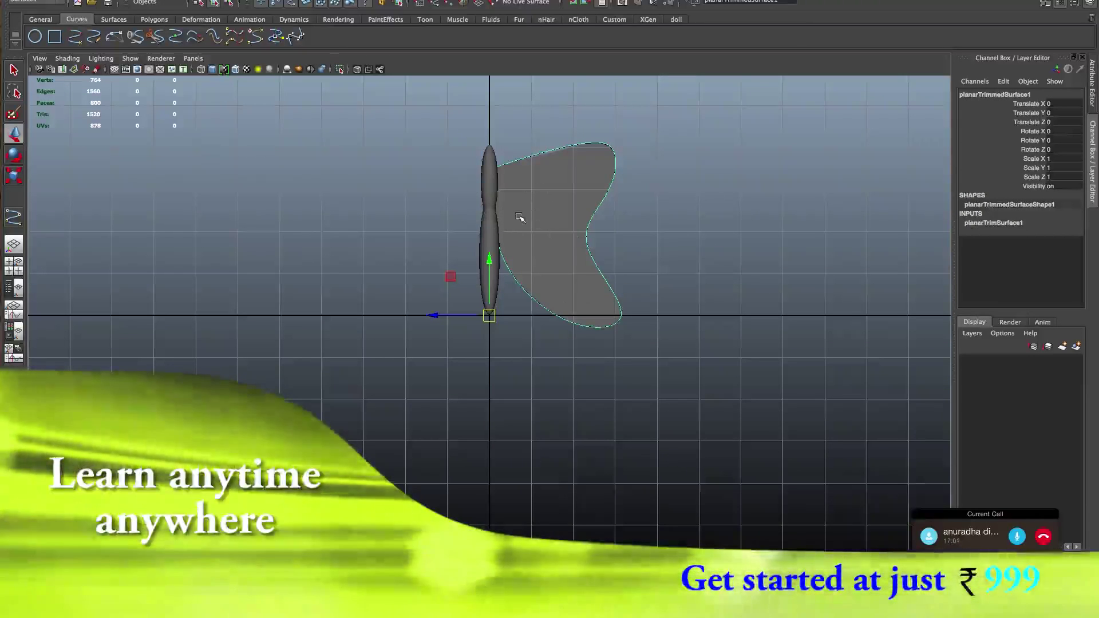
click(489, 197)
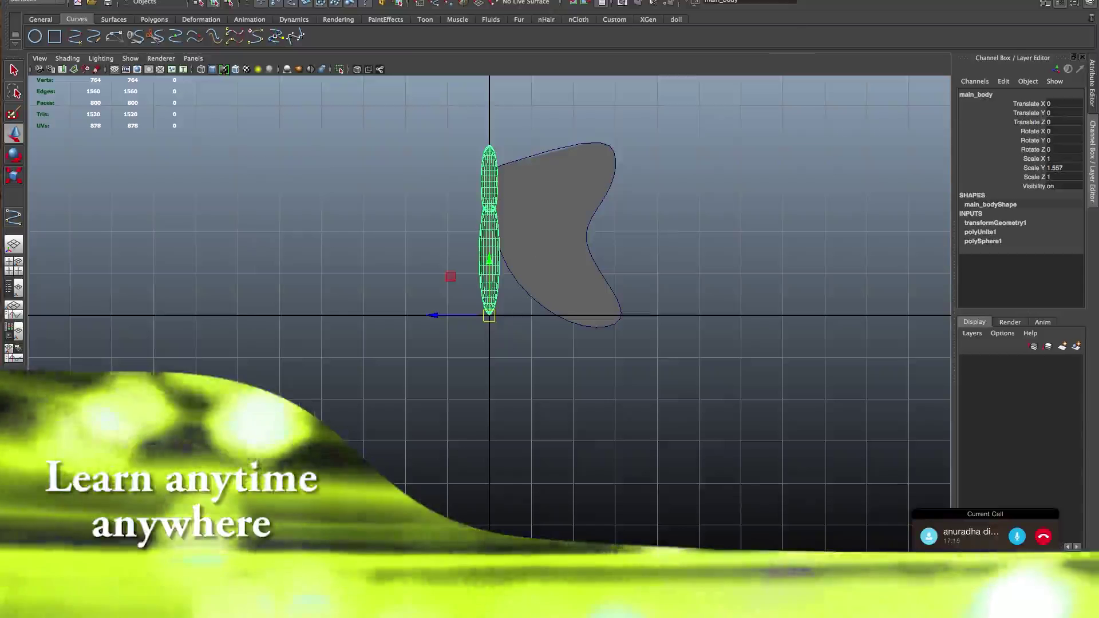
click(232, 0)
mouse_move(235, 5)
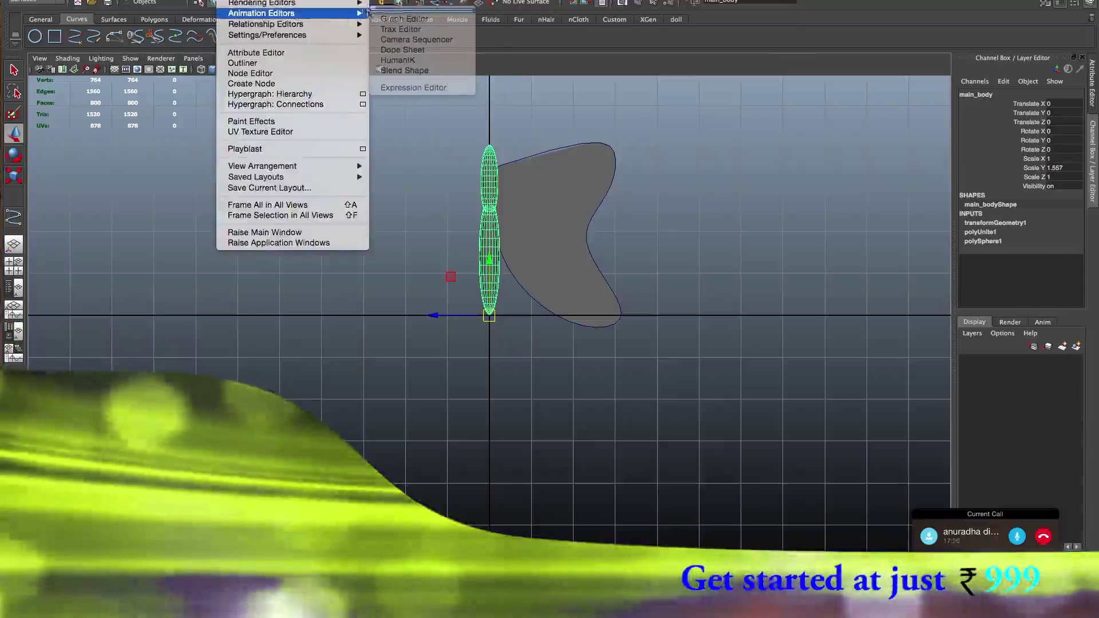
click(413, 28)
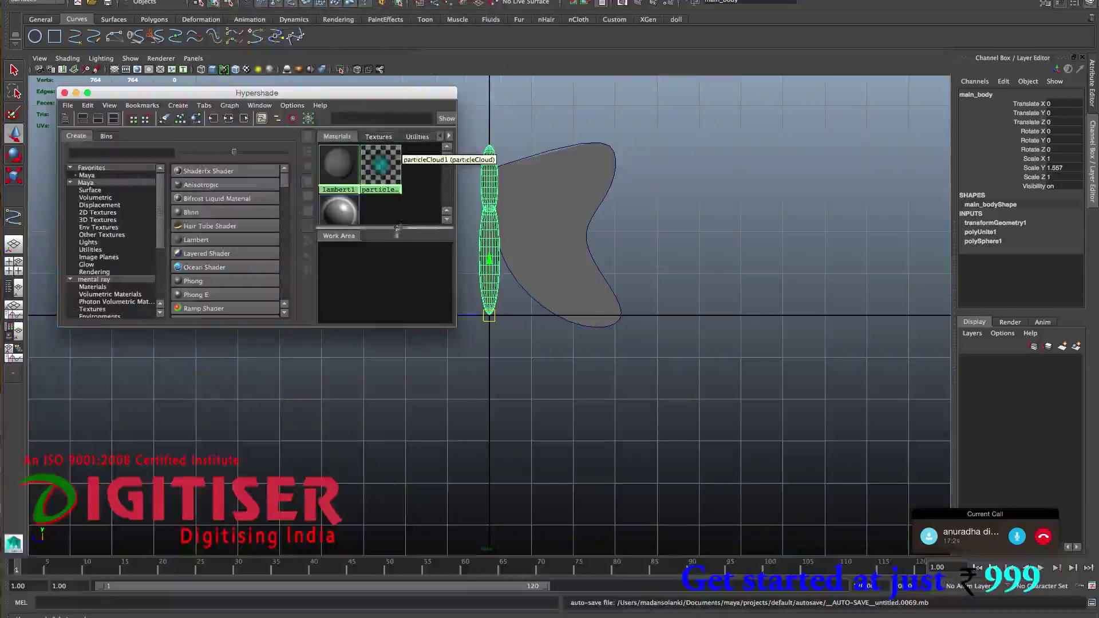
- Enlarge the Hypershade window, keep the model visible beside it, and create a new Blinn material
drag(451, 329, 523, 422)
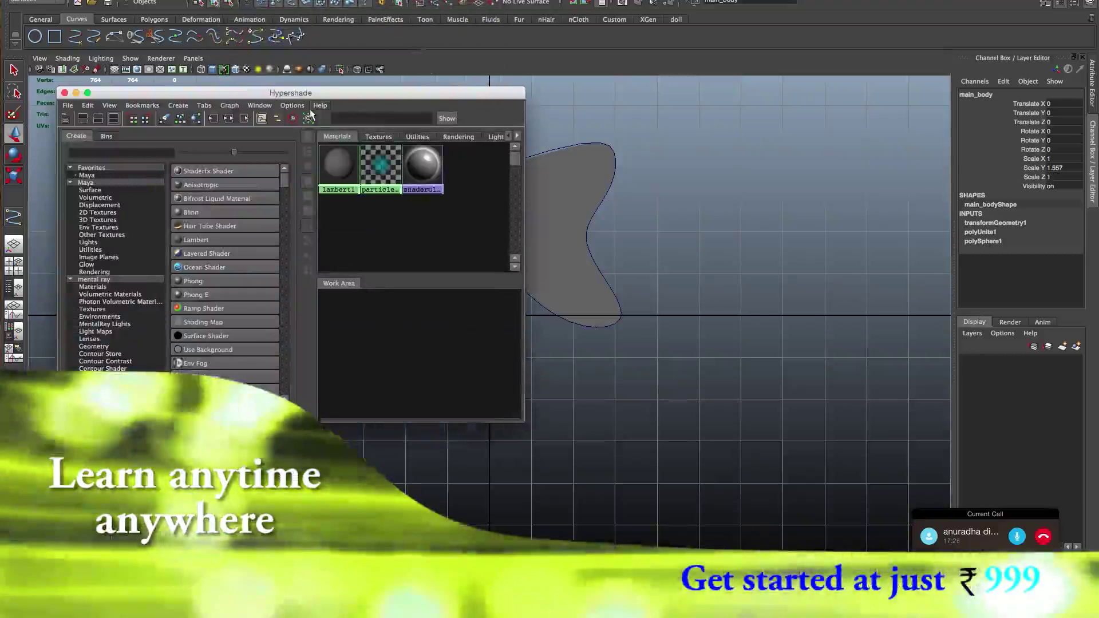
drag(309, 96, 200, 103)
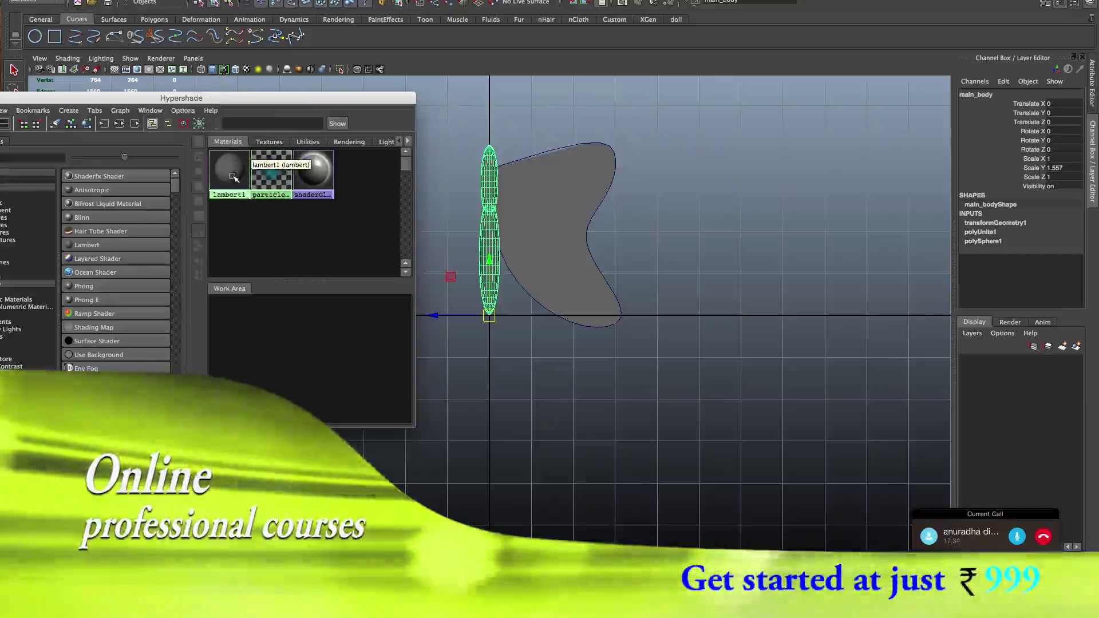
click(663, 197)
click(562, 201)
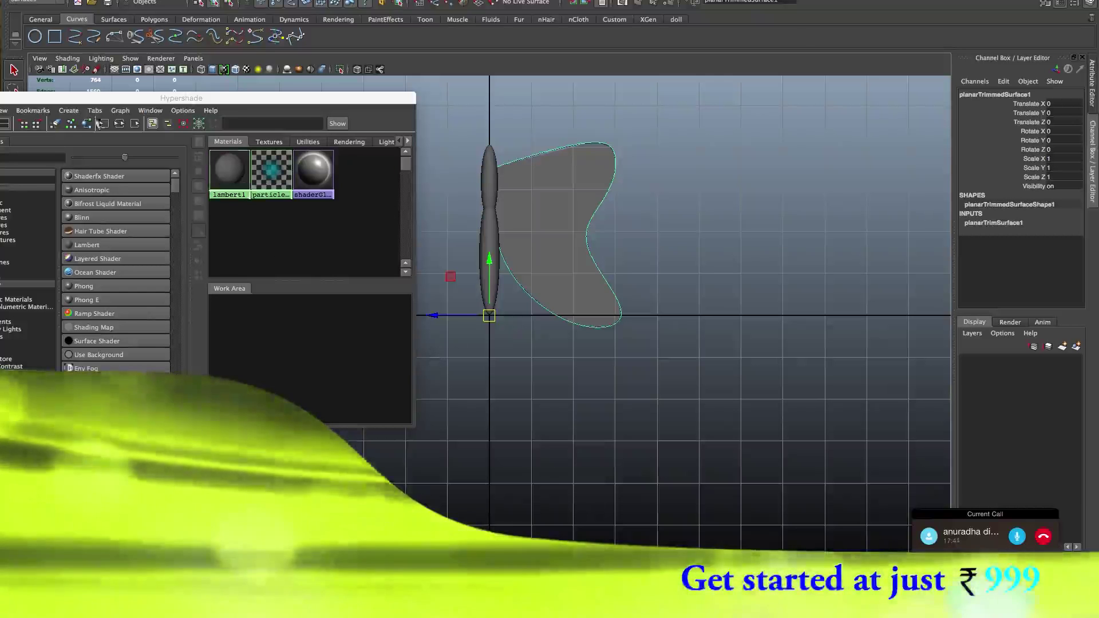
drag(132, 102, 206, 101)
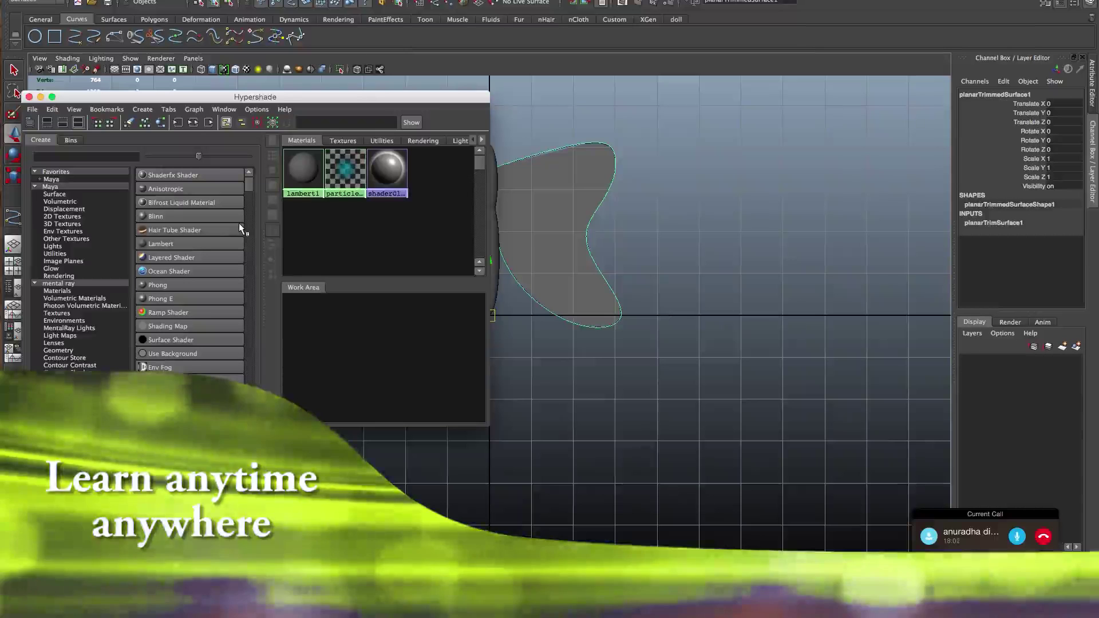
click(150, 217)
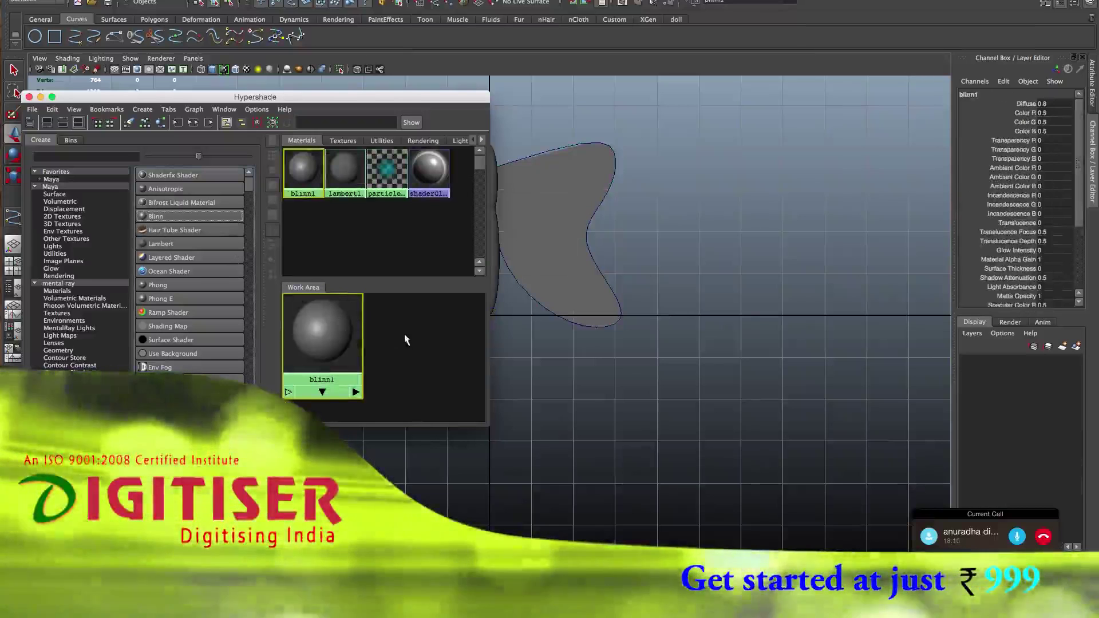
- Open the attributes of the blinn1 material and change its color to a bright, slightly pinkish red
drag(356, 99, 296, 113)
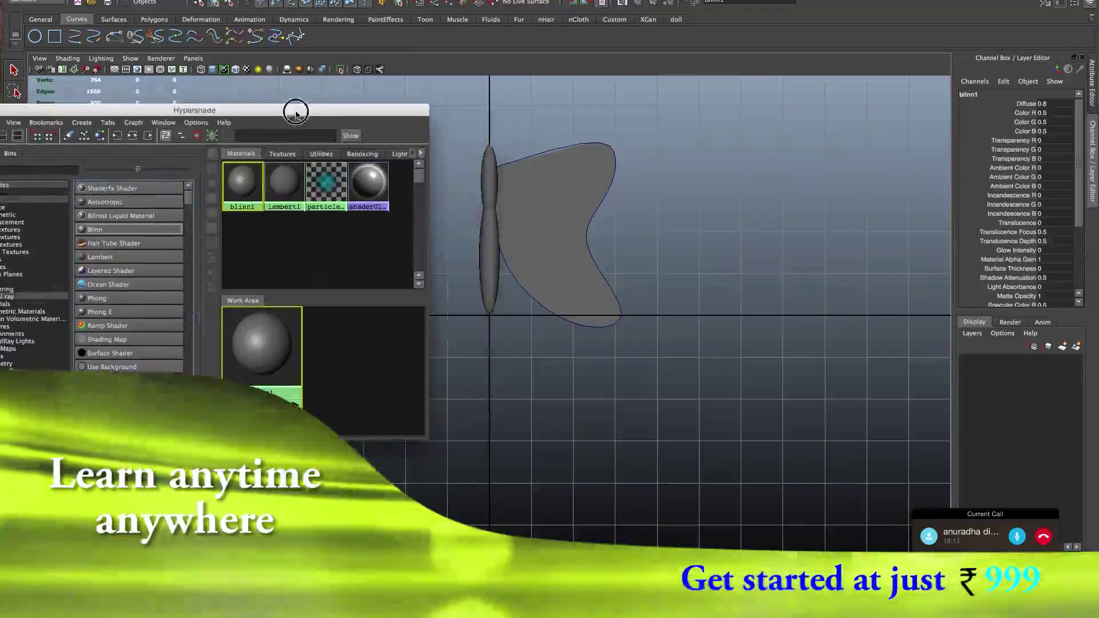
click(487, 177)
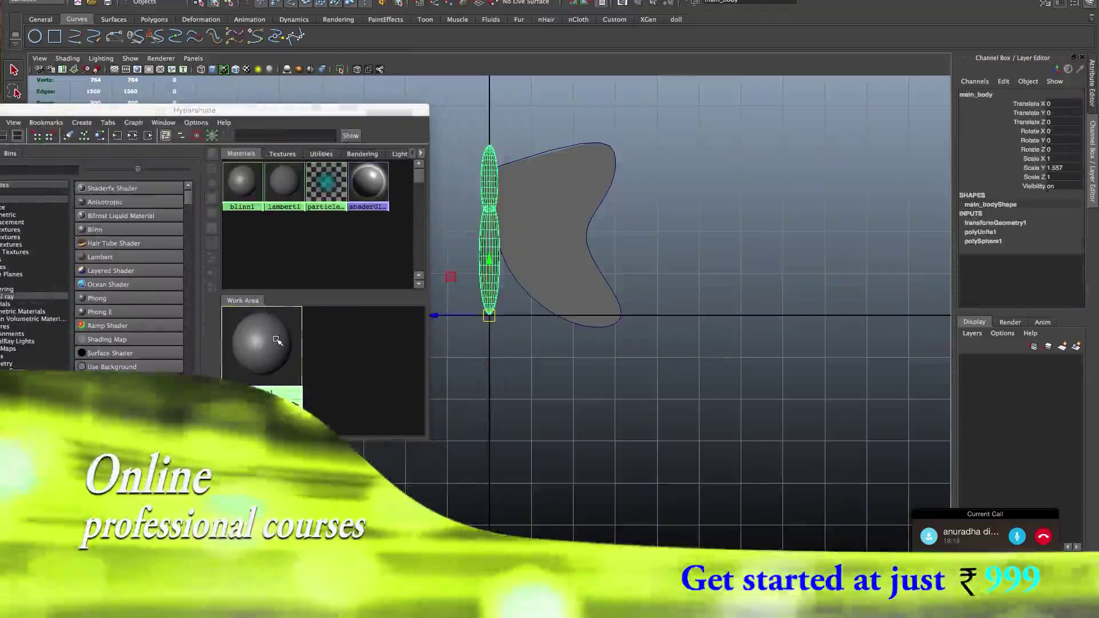
double_click(277, 341)
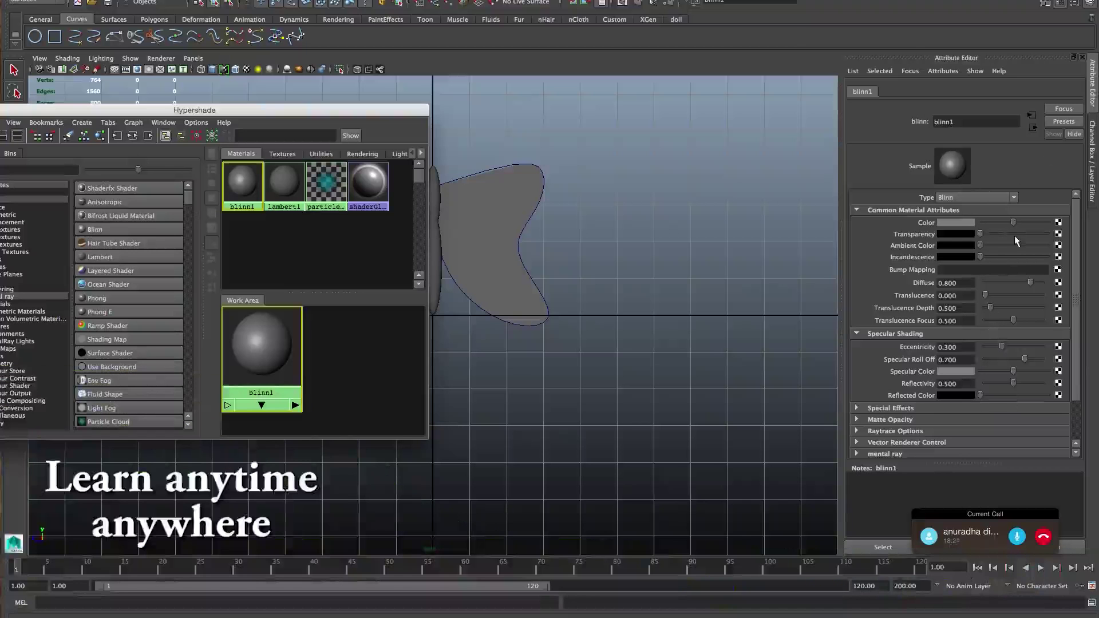
click(961, 224)
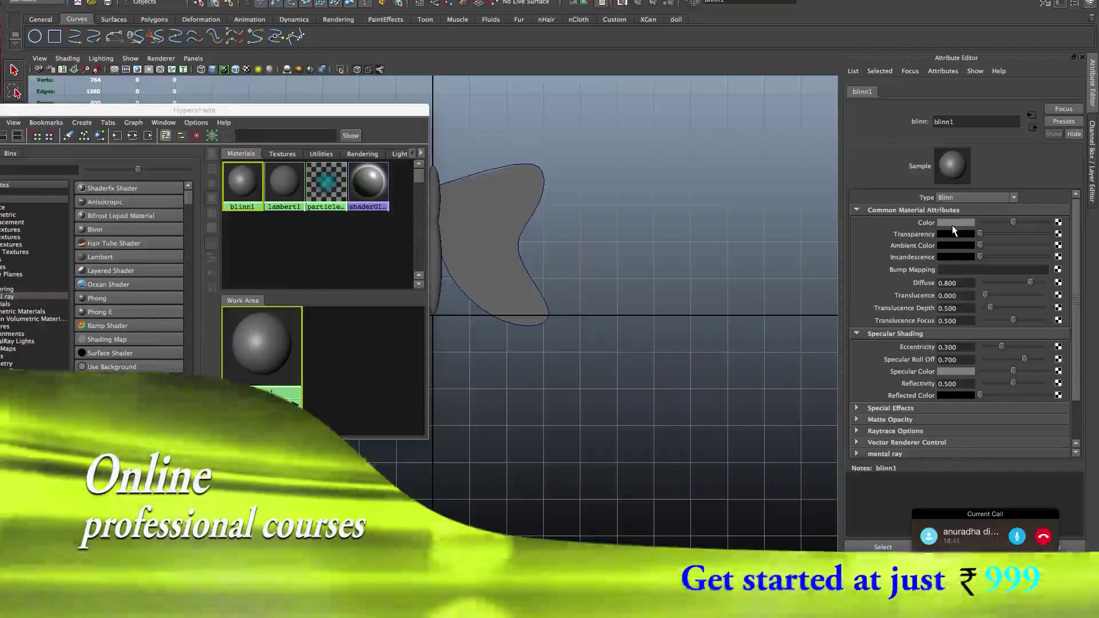
click(953, 225)
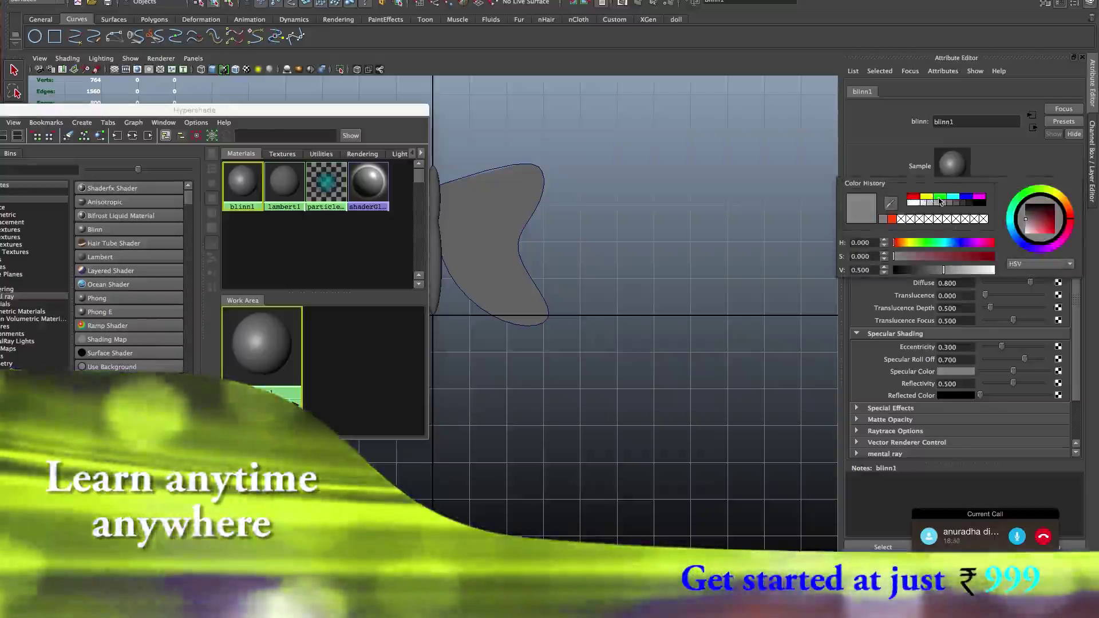
click(940, 200)
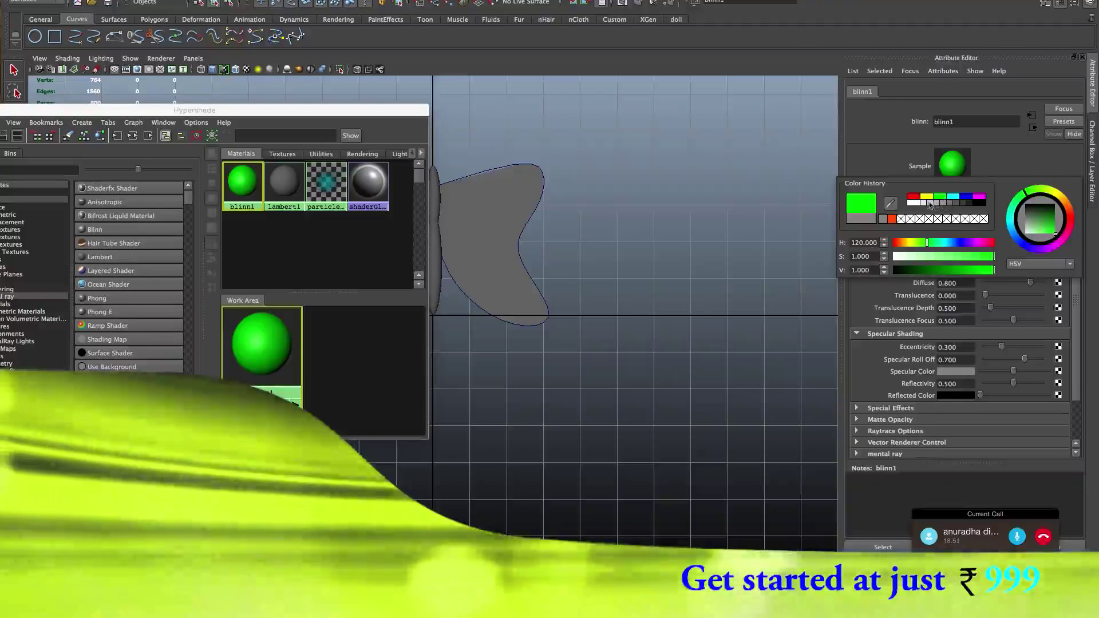
click(993, 242)
drag(971, 256, 957, 266)
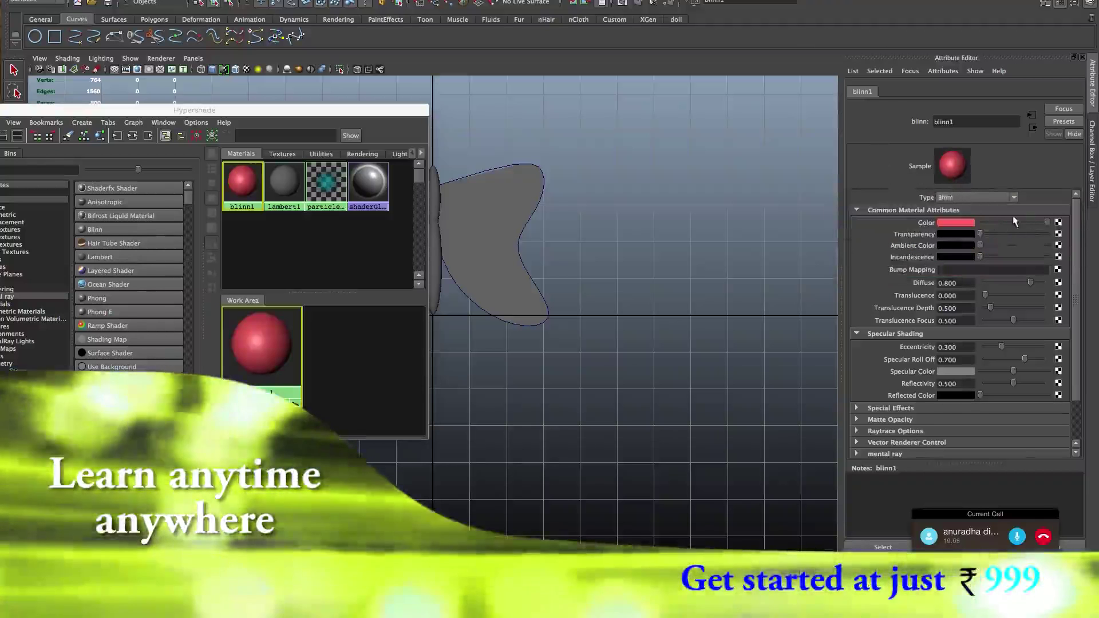
- Set the blinn1 material's Glow Intensity to 0.495 under Special Effects, leaving Hide Source off
drag(1080, 277, 1073, 319)
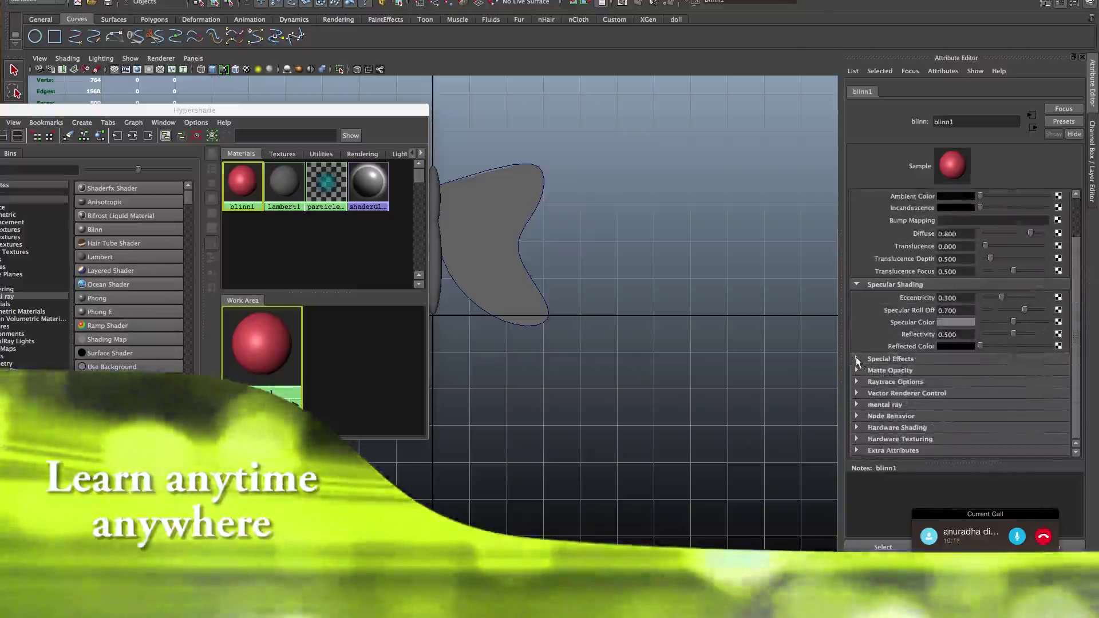
click(856, 359)
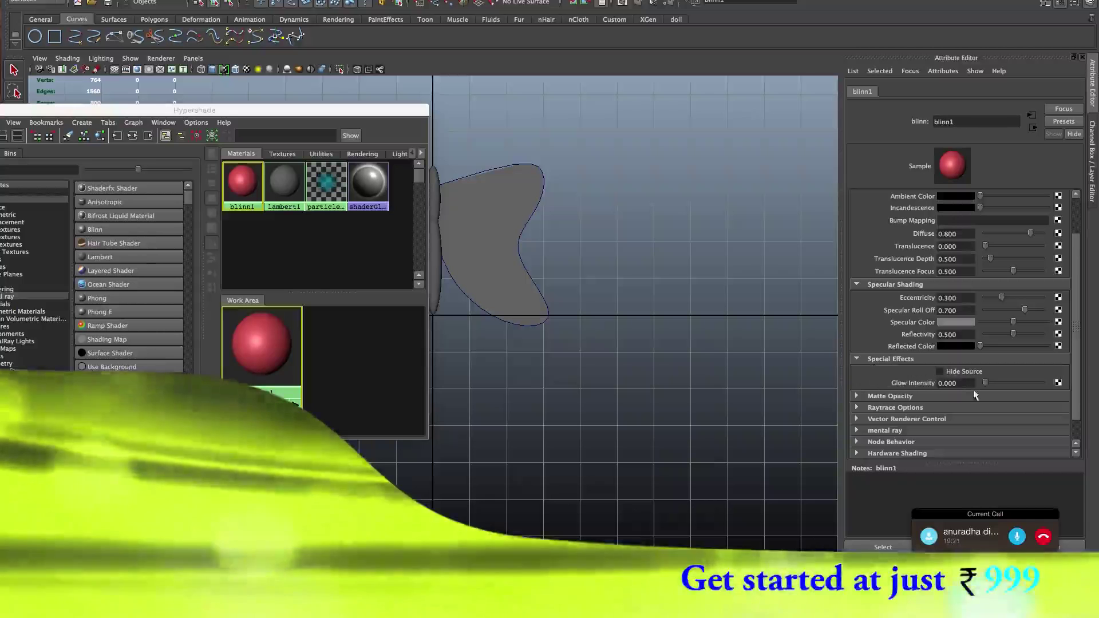
drag(987, 387, 1013, 387)
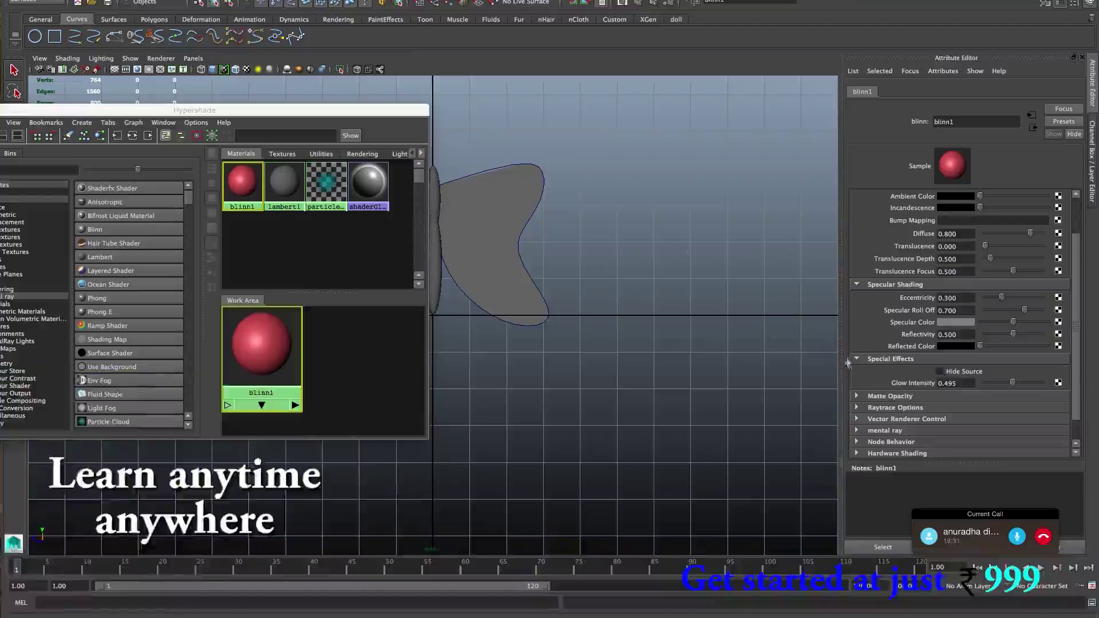
click(941, 372)
click(942, 373)
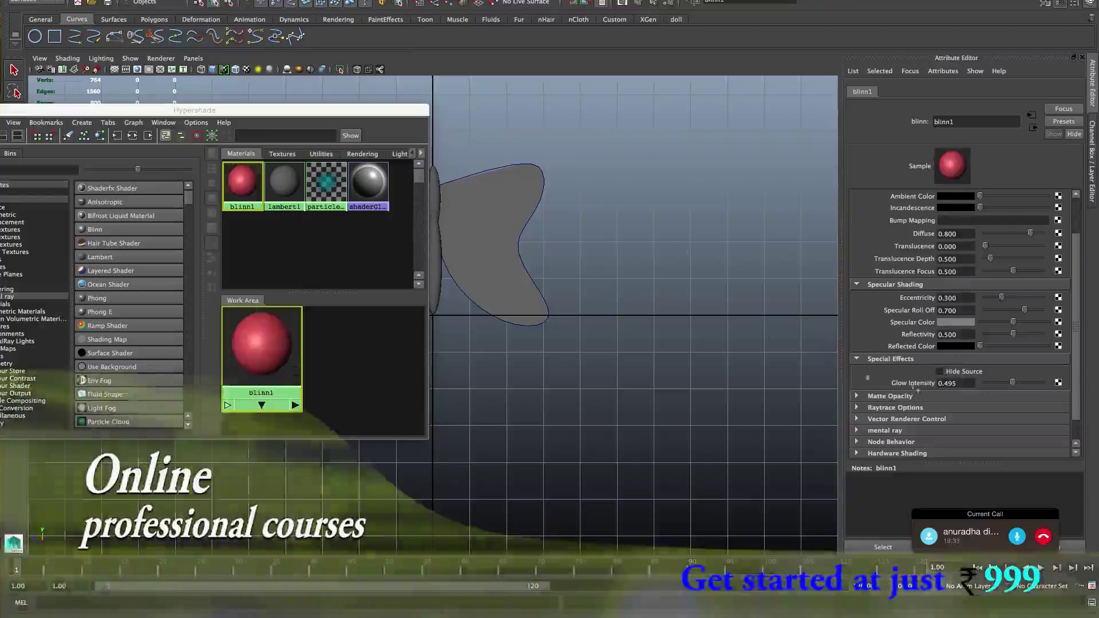
- Minimize the Hypershade, show the model in the perspective view and select the main_body mesh
click(294, 110)
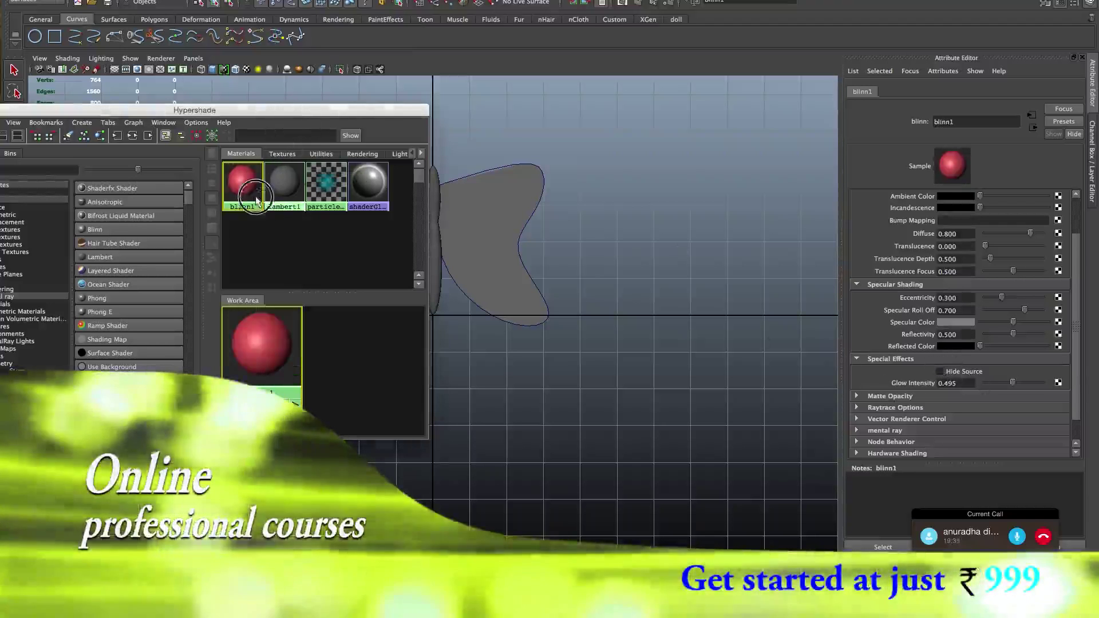
click(484, 134)
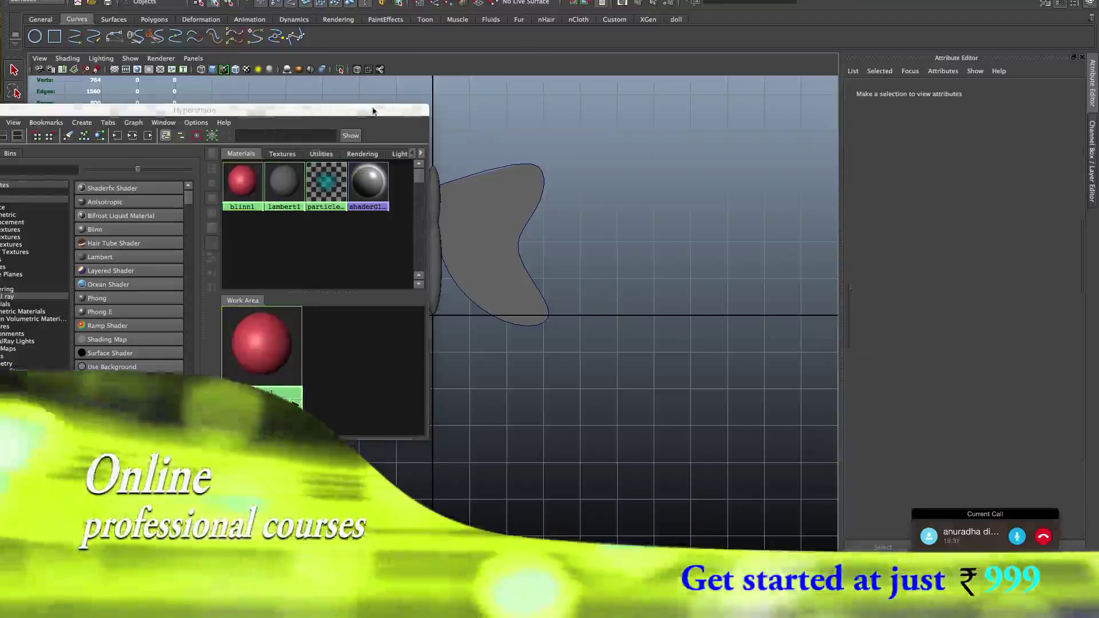
drag(283, 115, 455, 182)
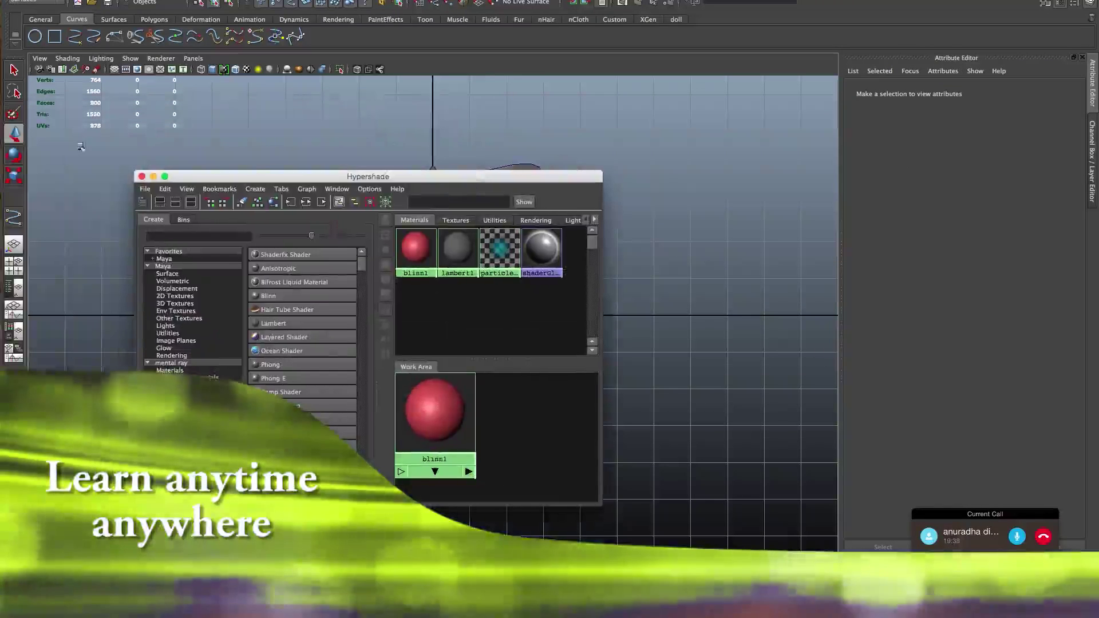
click(152, 177)
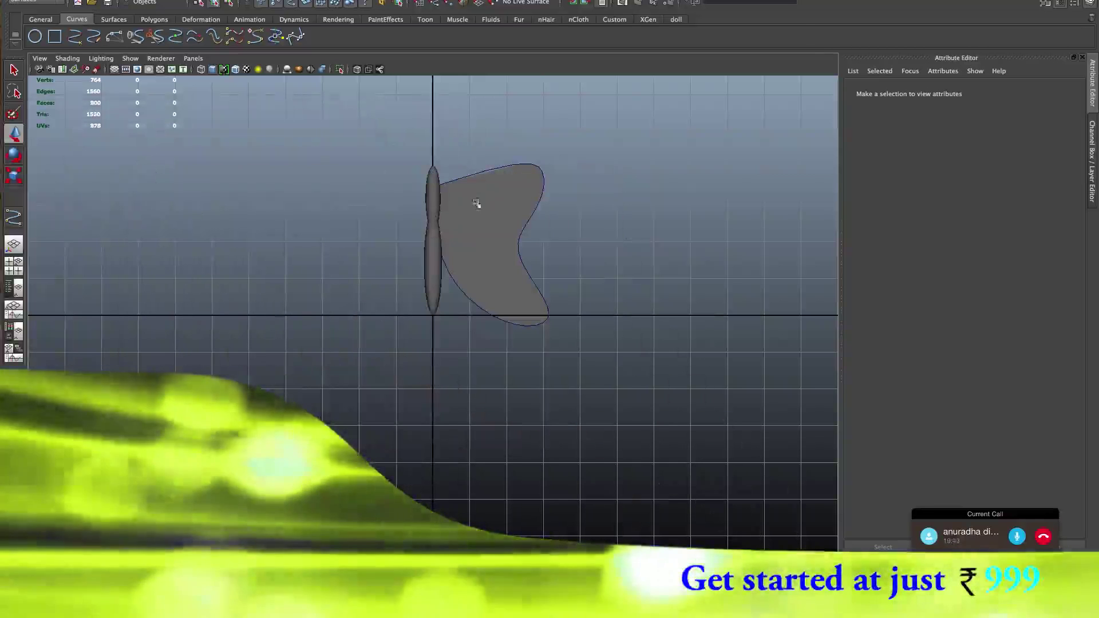
click(432, 184)
click(540, 359)
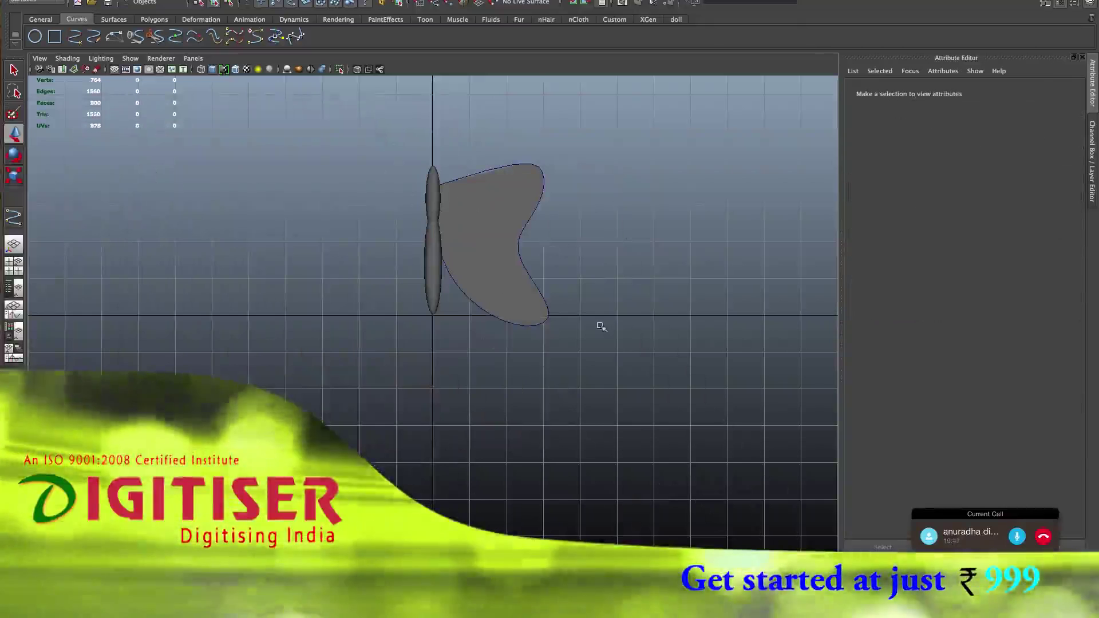
key(space)
key(space)
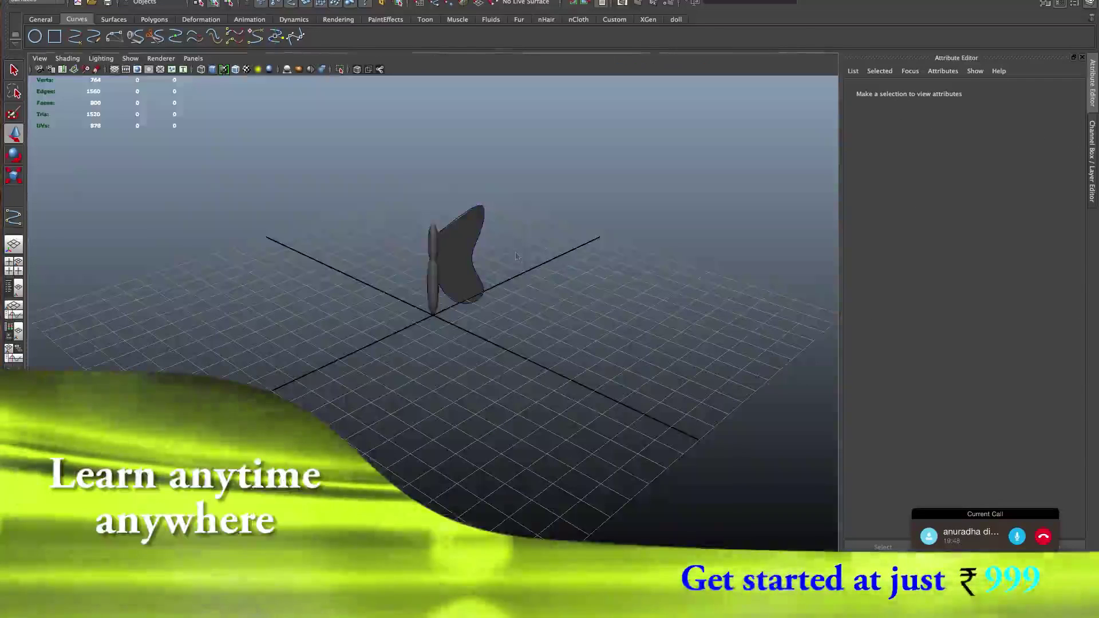
click(433, 267)
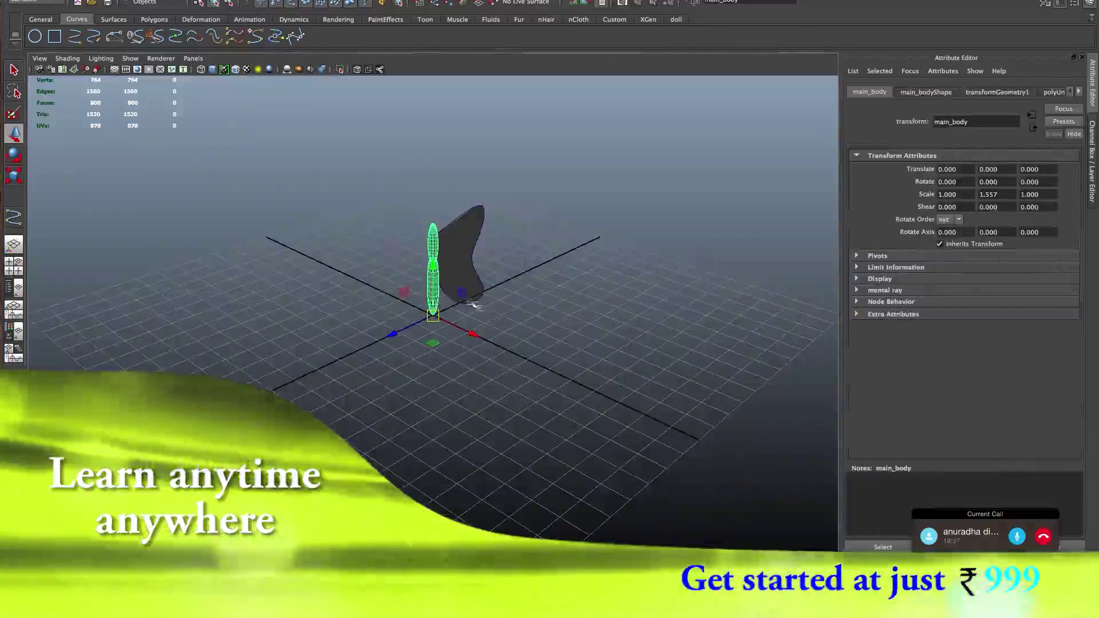
scroll(544, 275, up, 2)
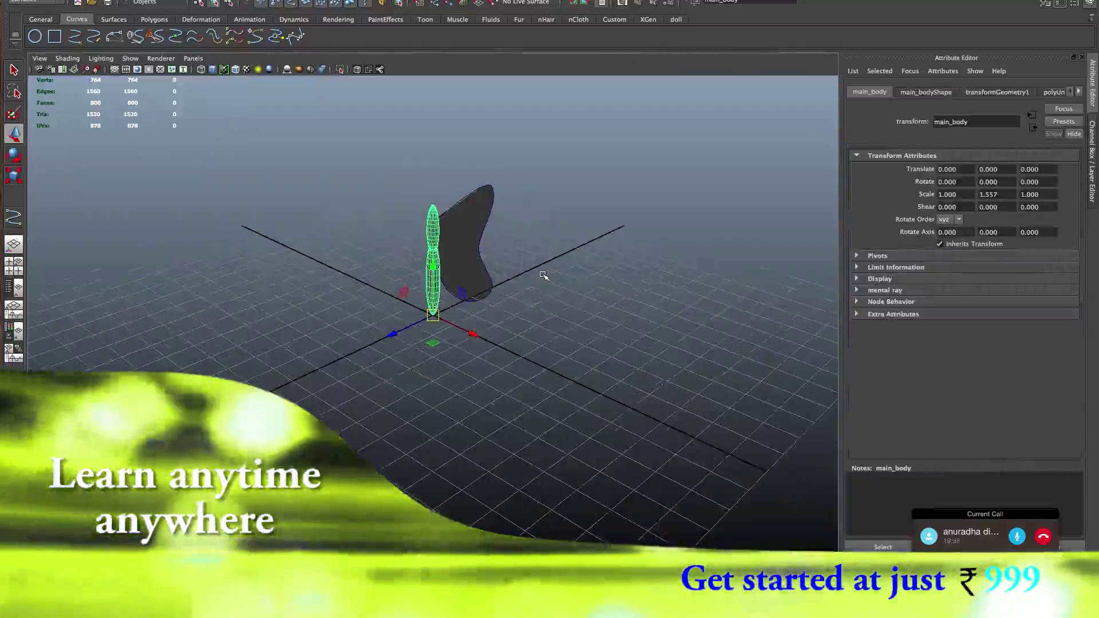
scroll(544, 276, up, 2)
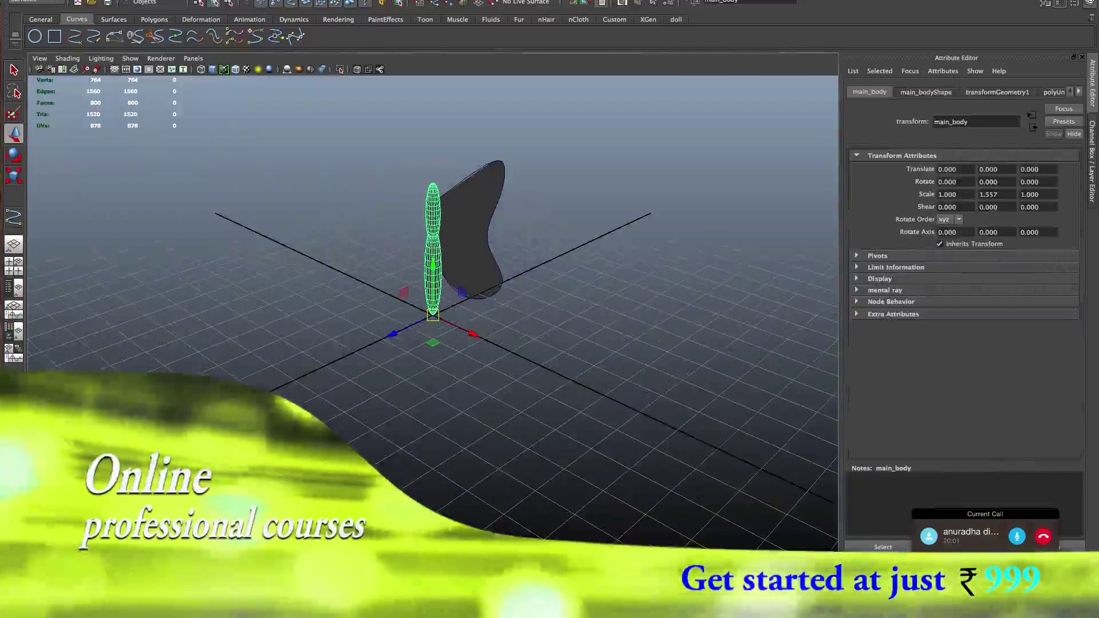
- Restore the Hypershade beside the model and assign the red blinn1 material to the selected main_body mesh
click(870, 601)
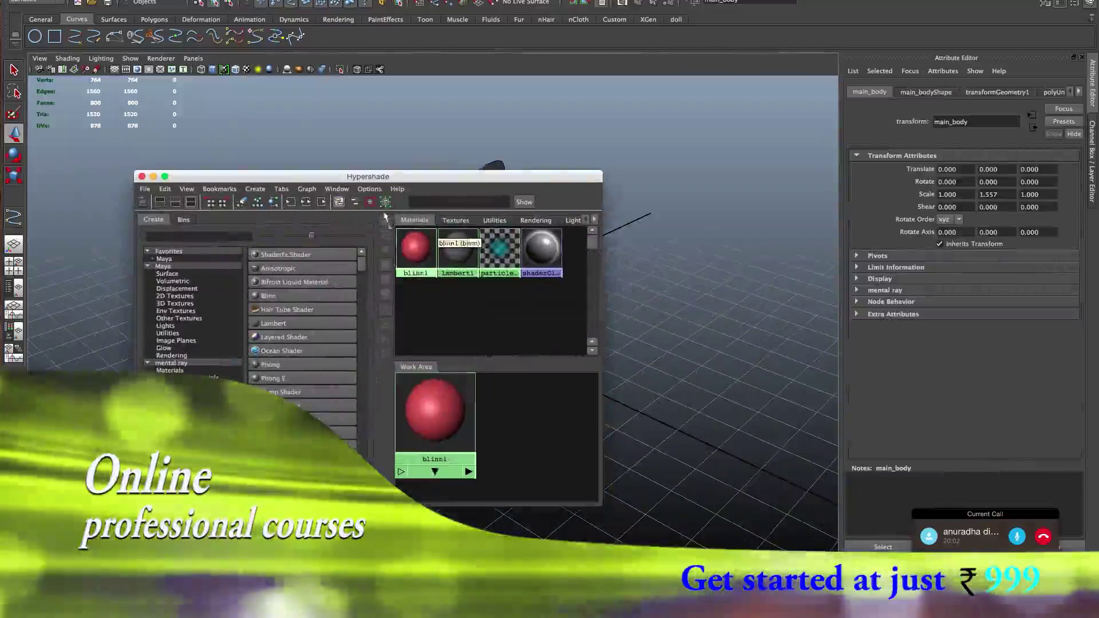
drag(396, 184, 927, 157)
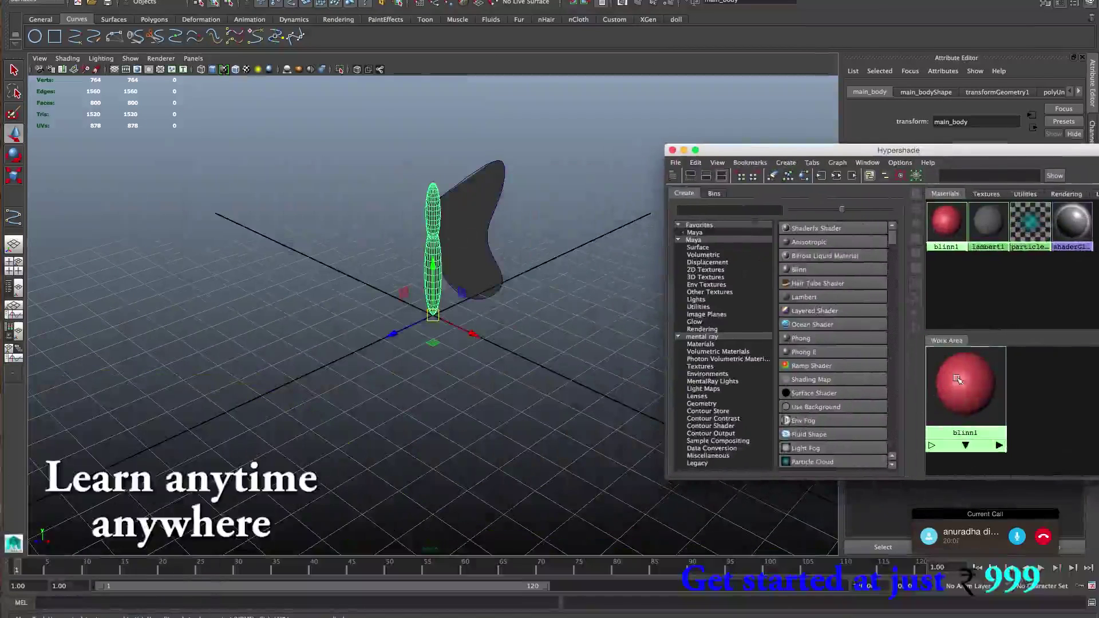
right_drag(962, 380, 943, 355)
click(487, 356)
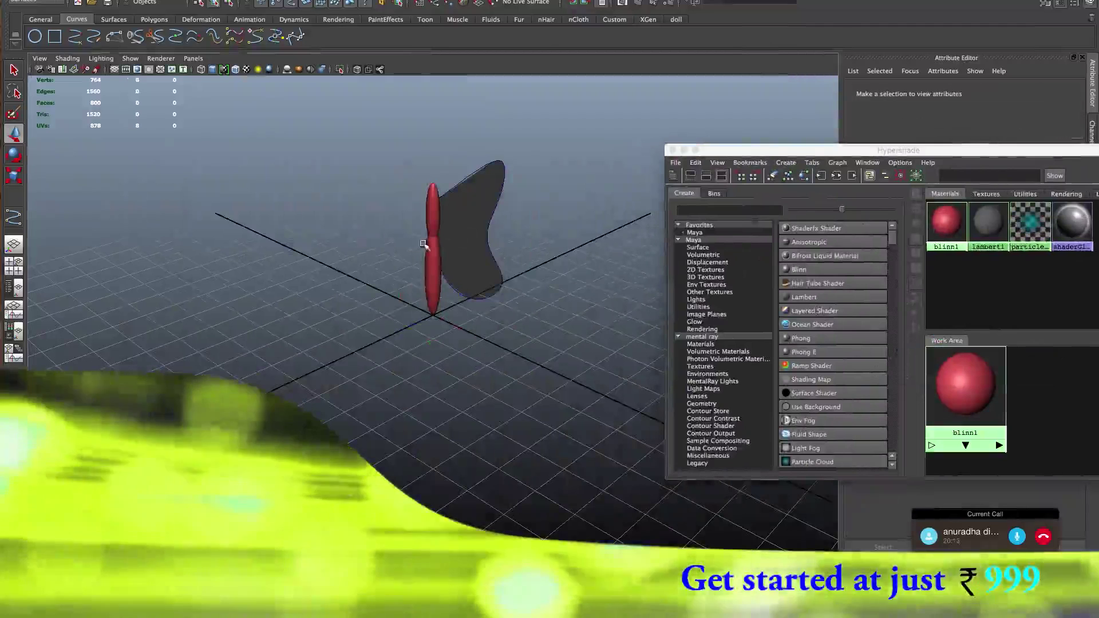
- Undo the blinn1 assignment and apply the material from the Work Area directly onto the main_body mesh instead
click(428, 256)
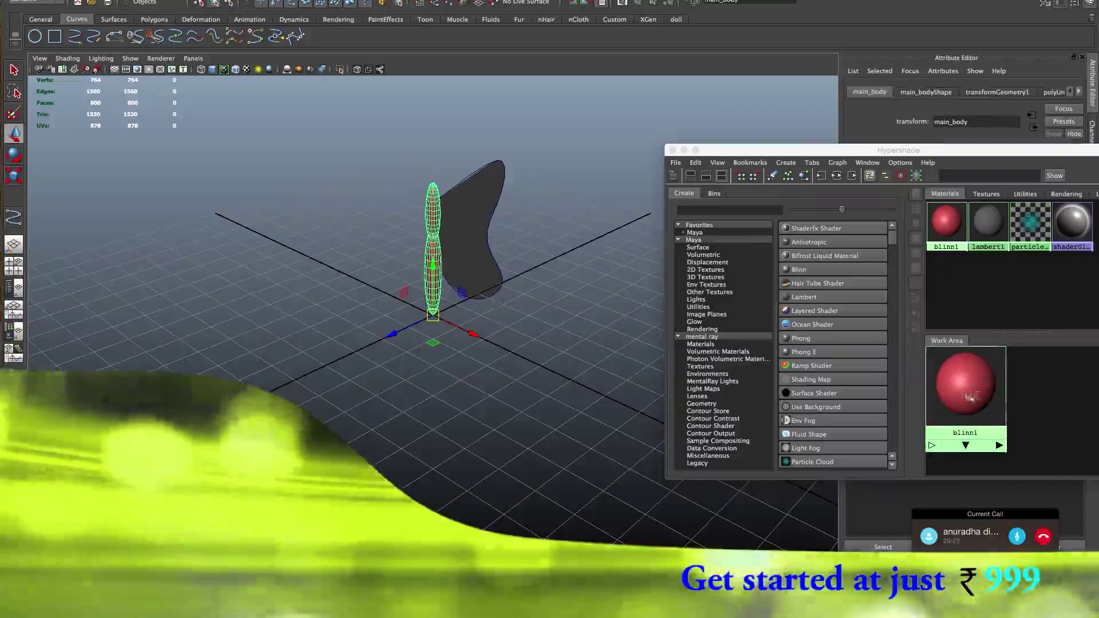
click(945, 446)
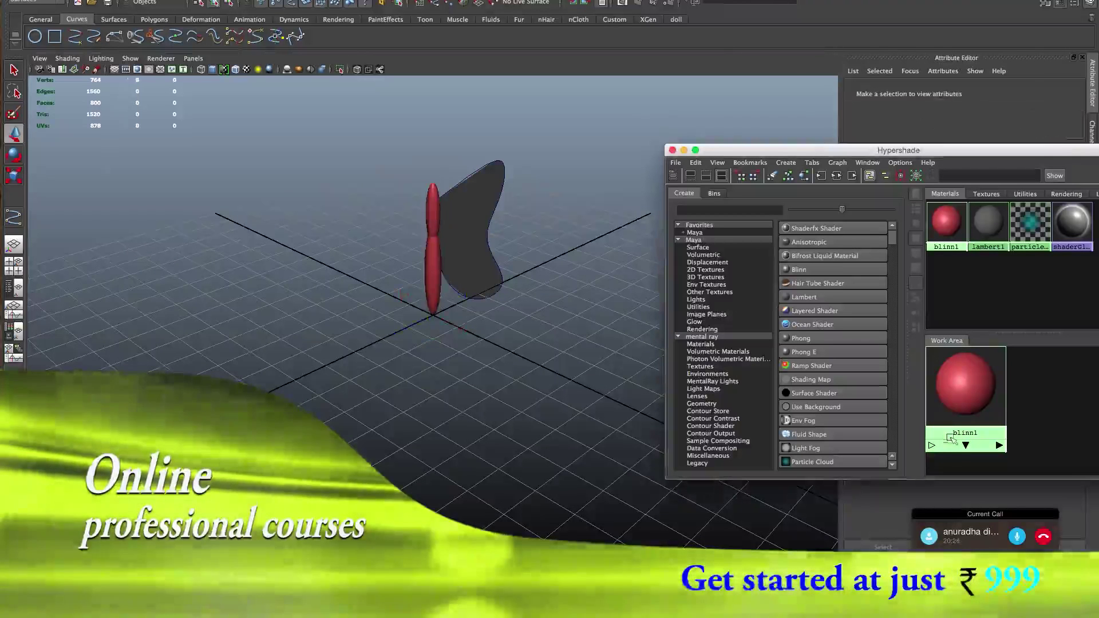
key(super+z)
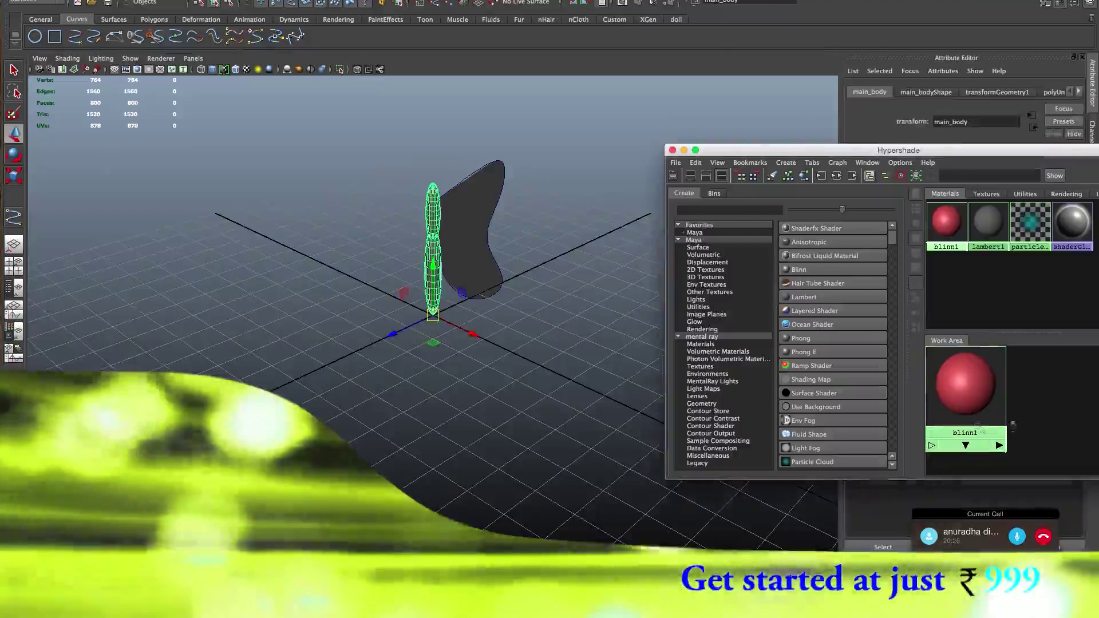
middle_drag(948, 383, 436, 268)
click(484, 425)
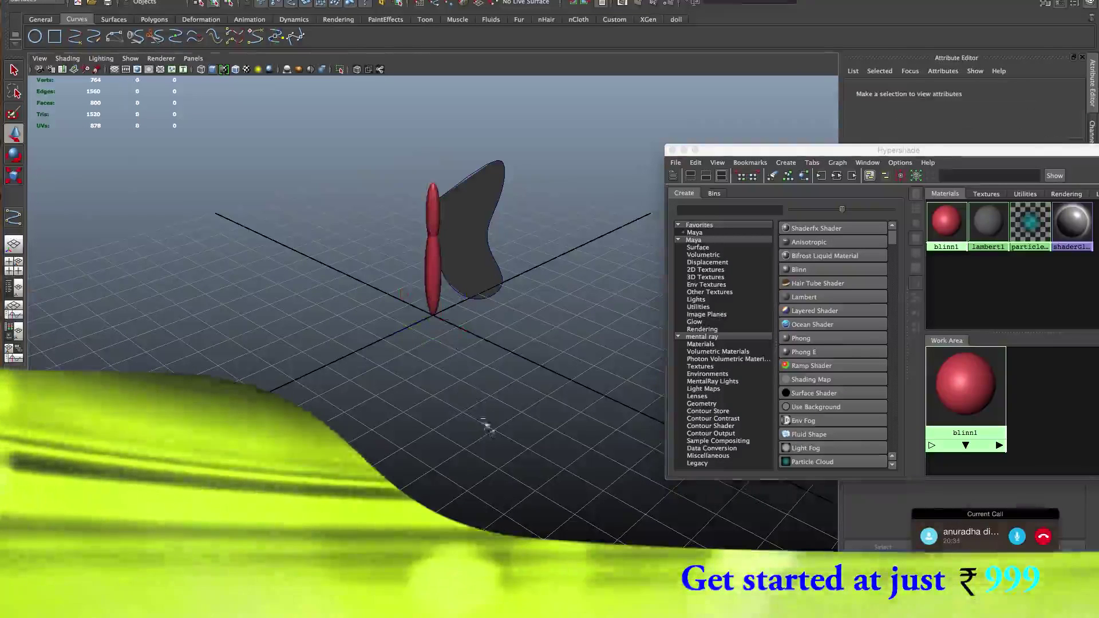
- Undo the latest selection changes and the direct blinn1 assignment on the main_body mesh
click(429, 212)
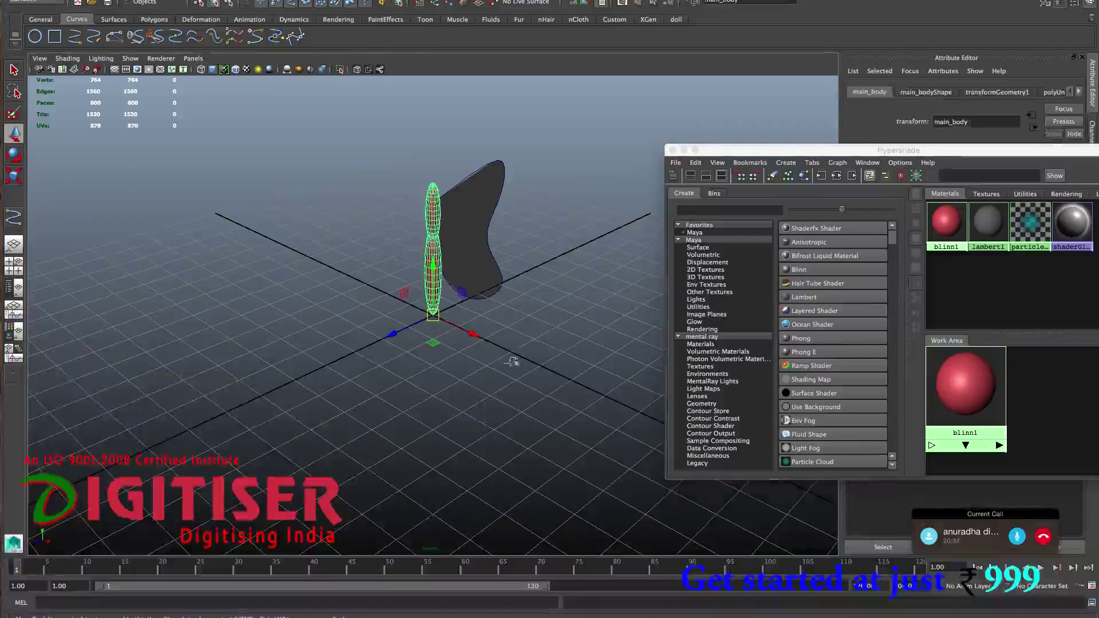
key(z)
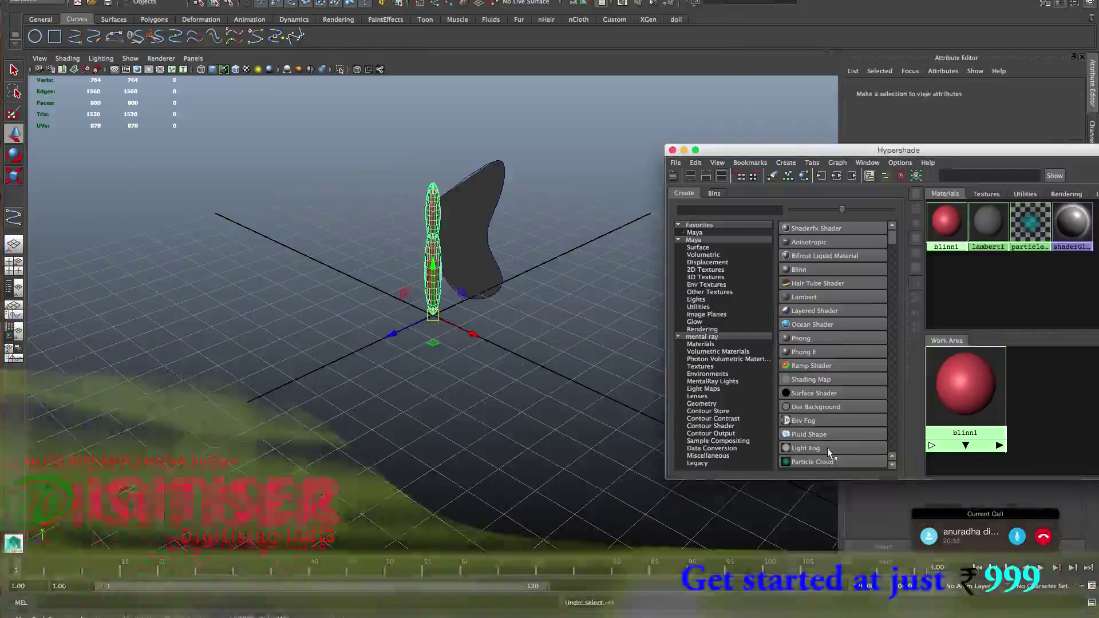
key(shift+z)
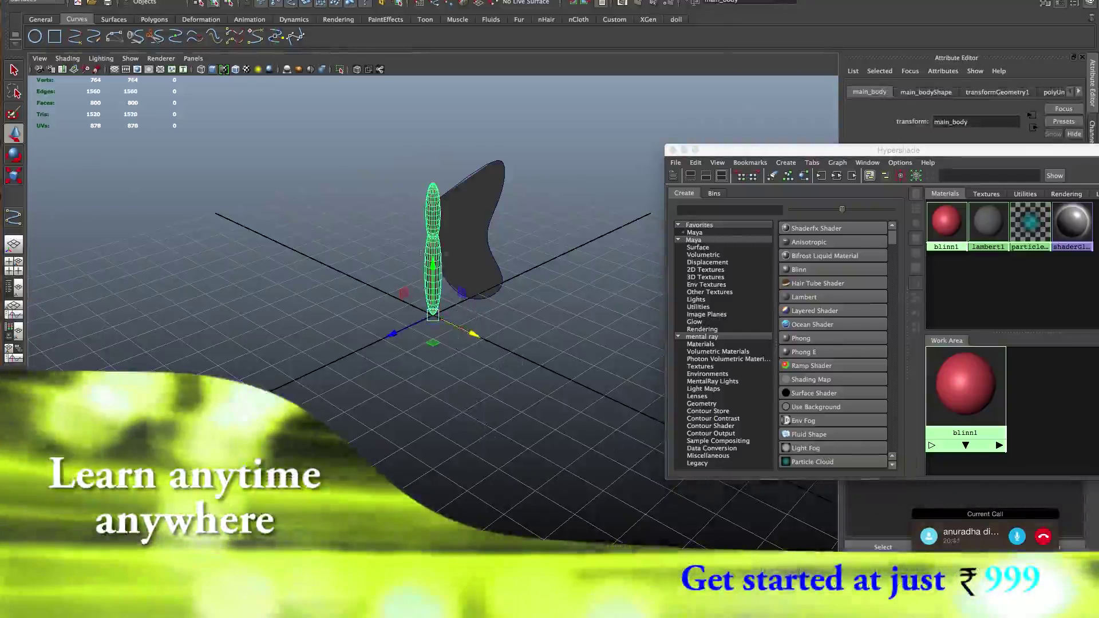
- Deselect everything and assign the existing blinn1 material to the main_body mesh from the viewport
click(500, 382)
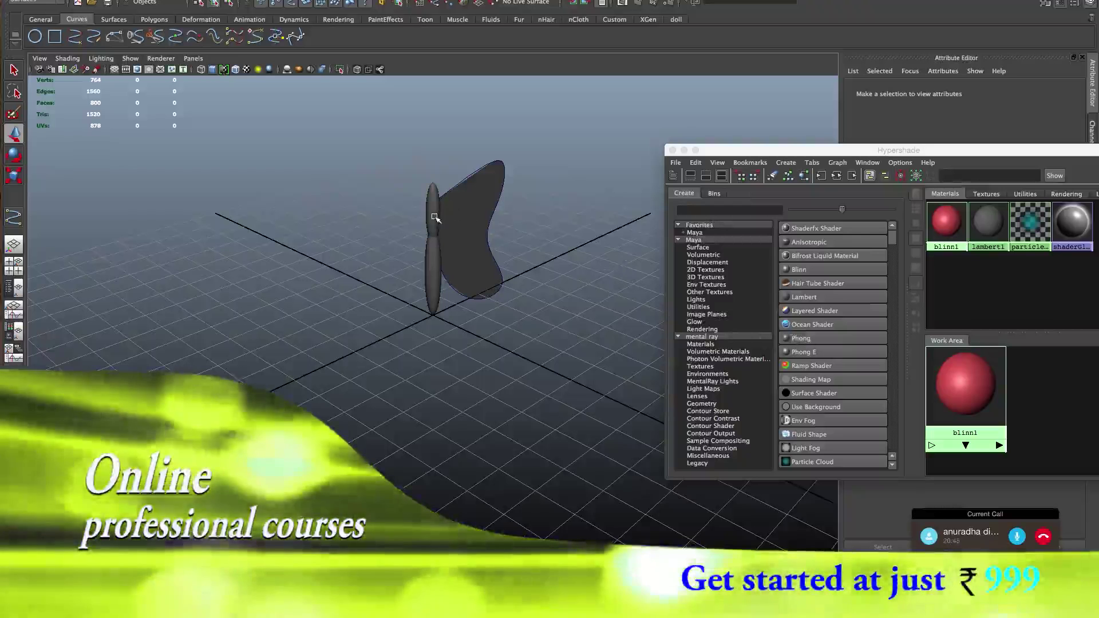
click(434, 221)
right_drag(432, 246, 502, 497)
click(467, 416)
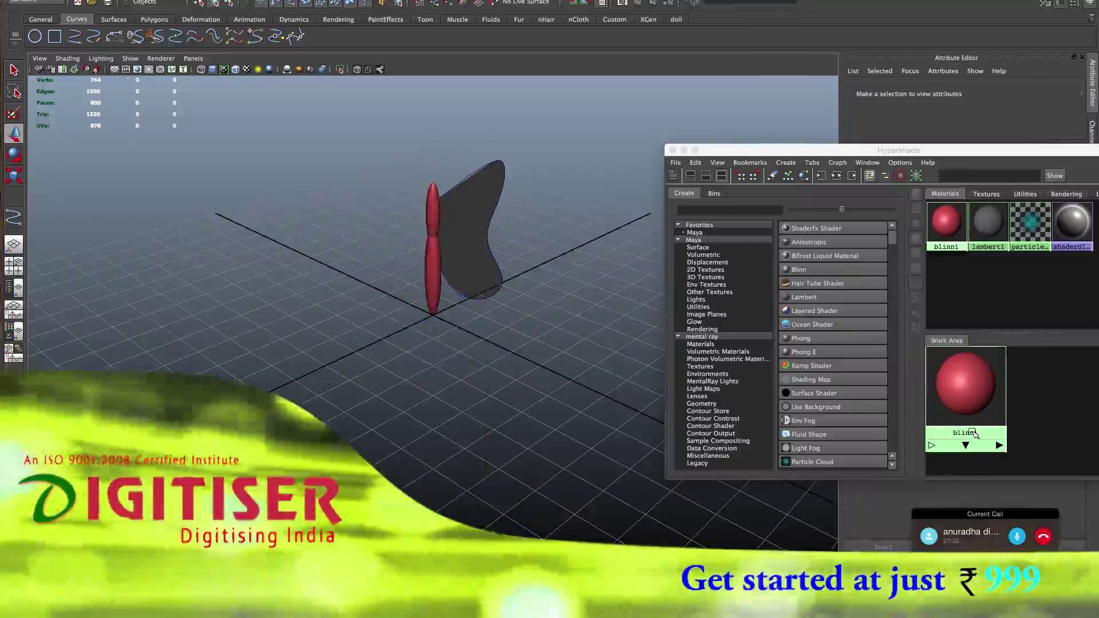
- Select the objects that use blinn1 and rename the material as mainbody
right_drag(974, 434, 974, 435)
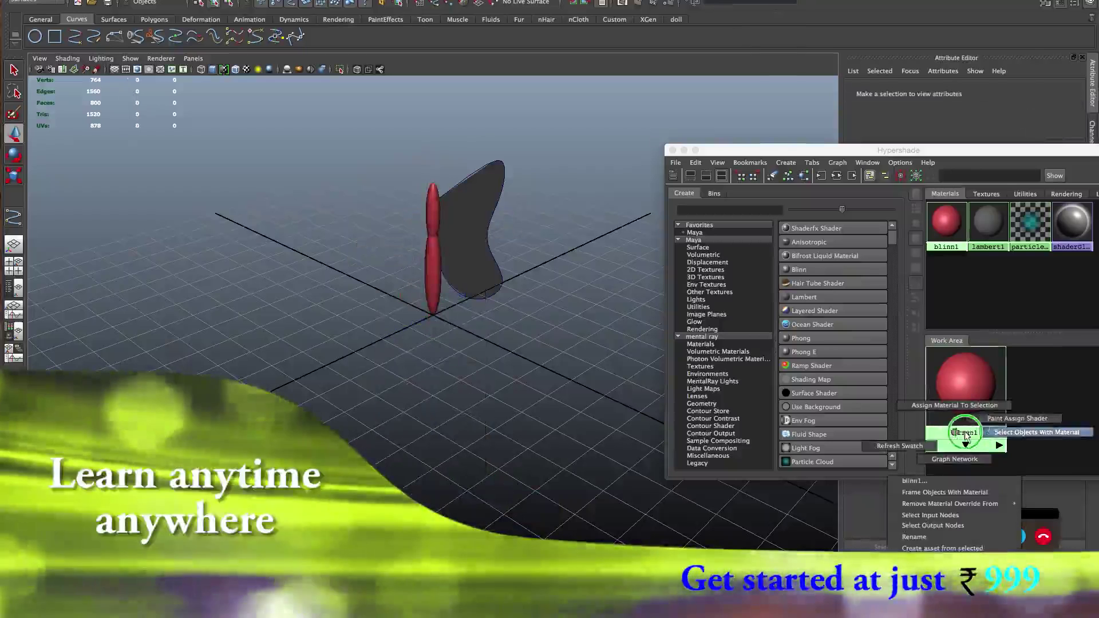
click(1037, 433)
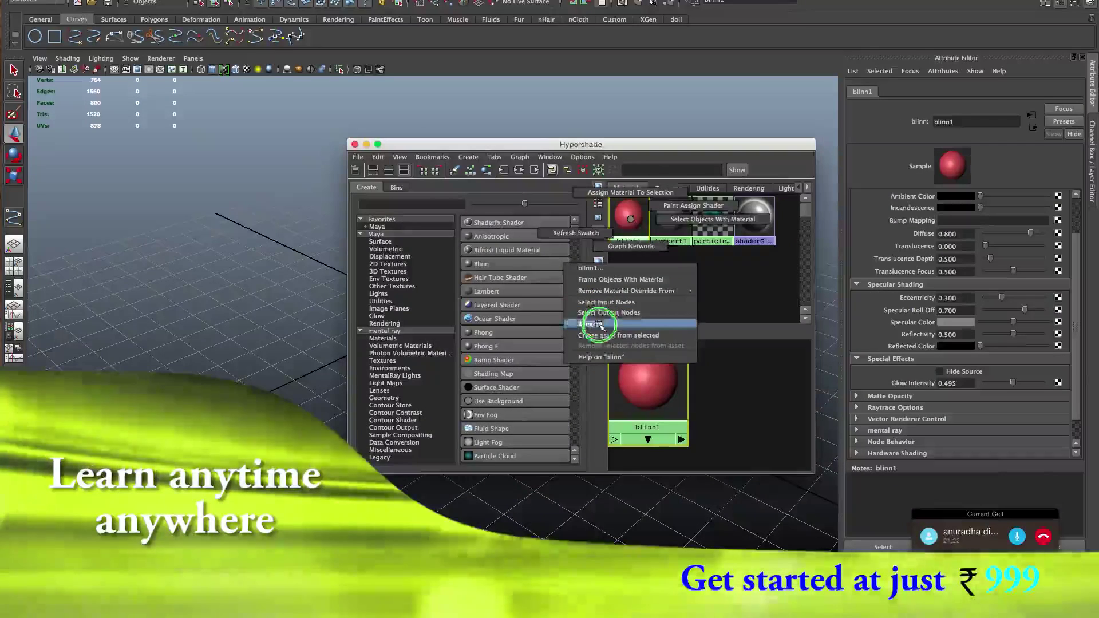
click(599, 324)
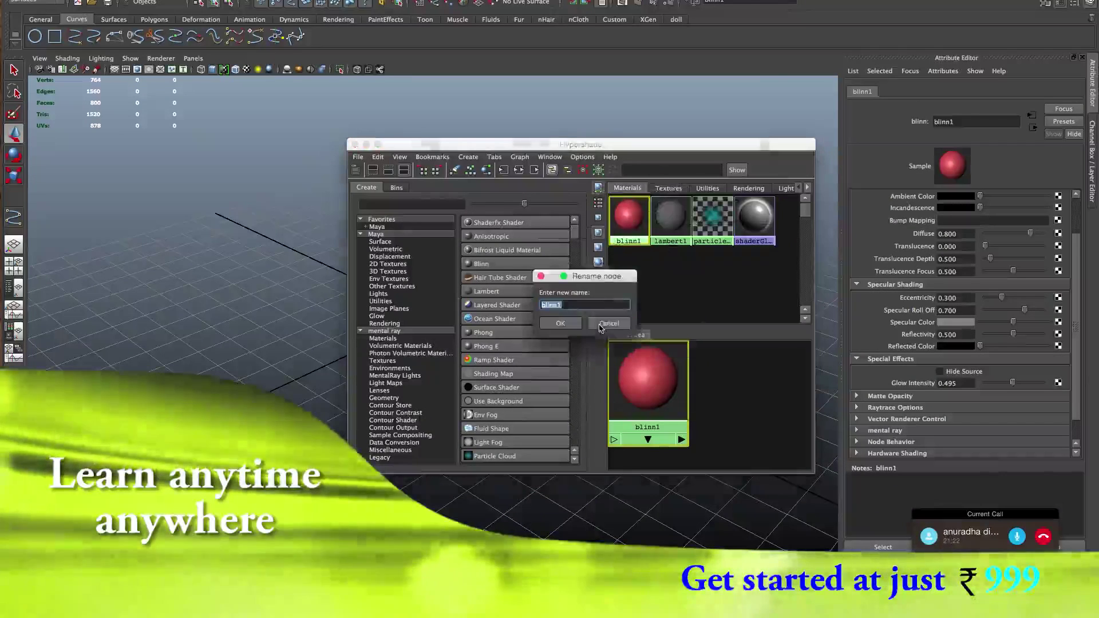
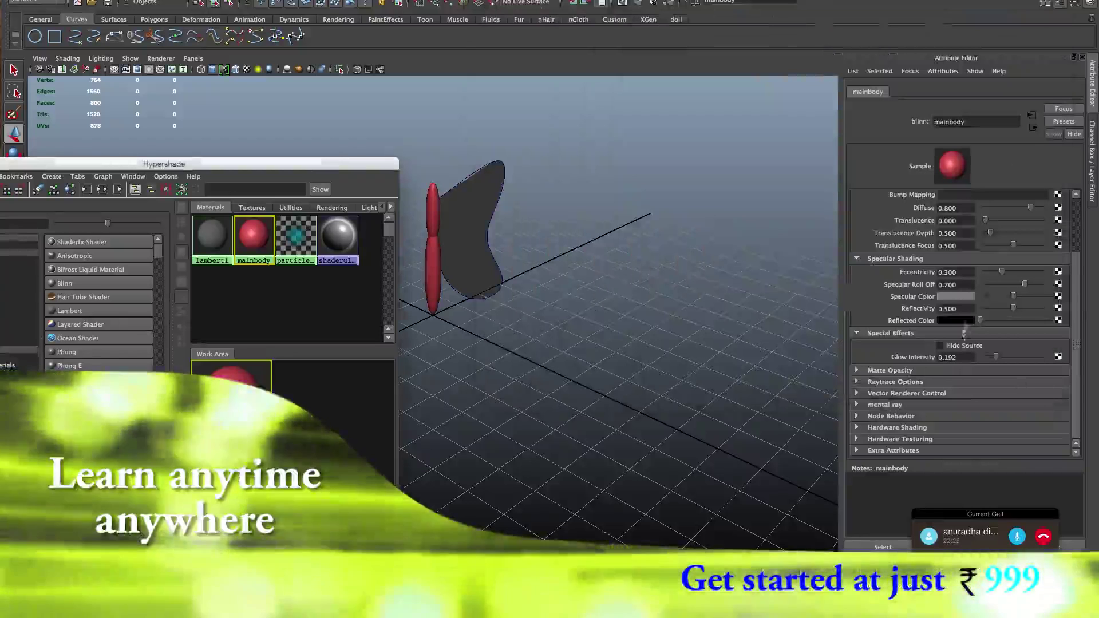
- Try Hide Source on the mainbody material with Glow Intensity 0.253, and render the perspective view
click(965, 347)
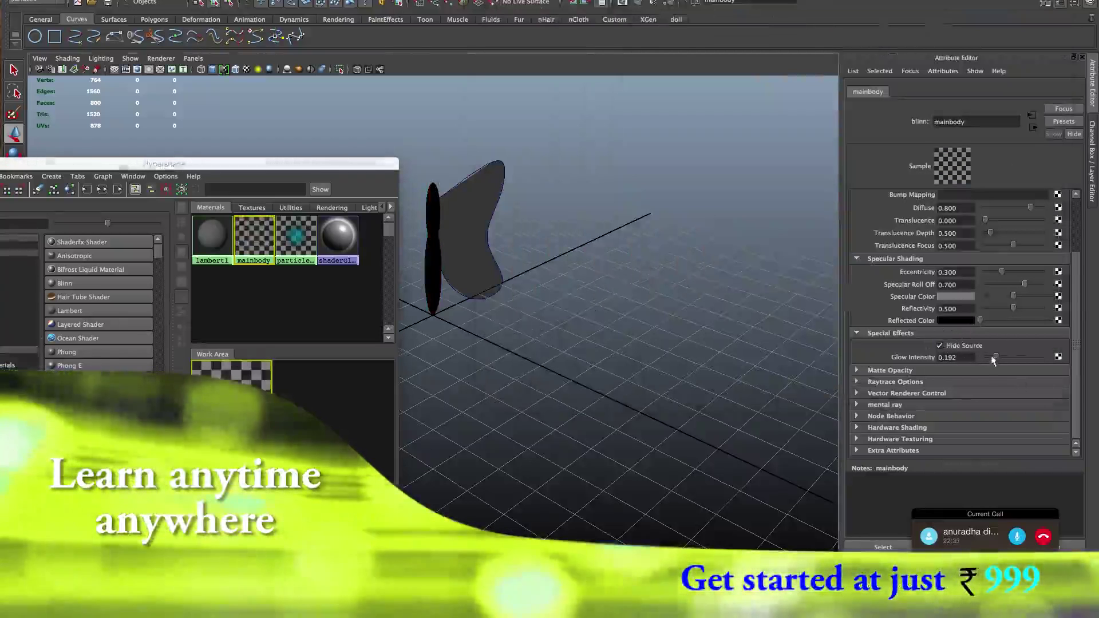
drag(996, 357, 1000, 357)
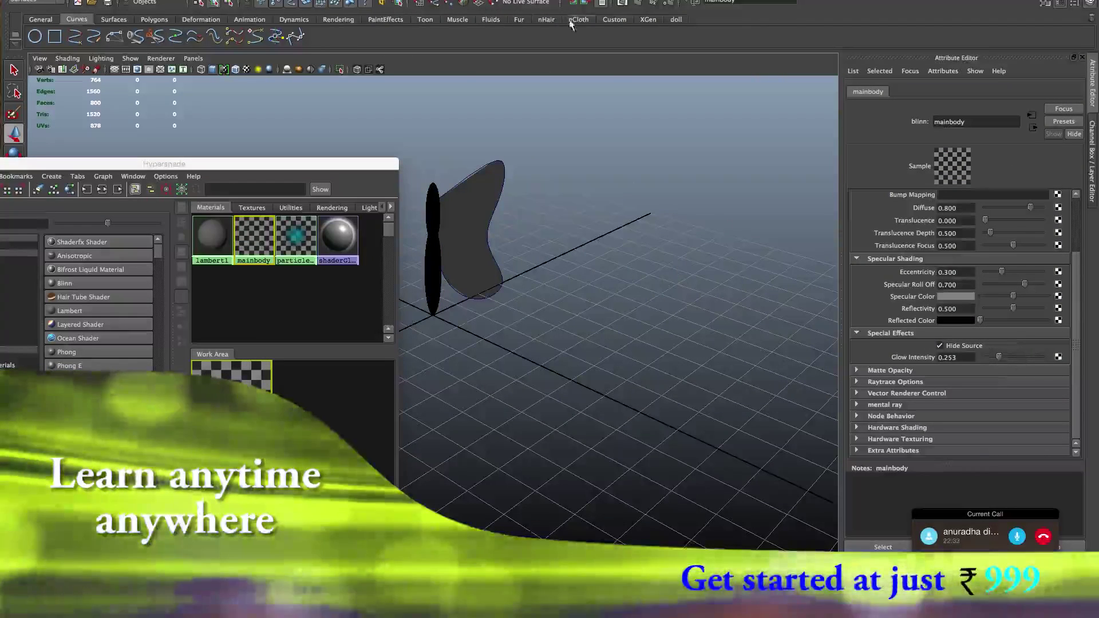
click(637, 5)
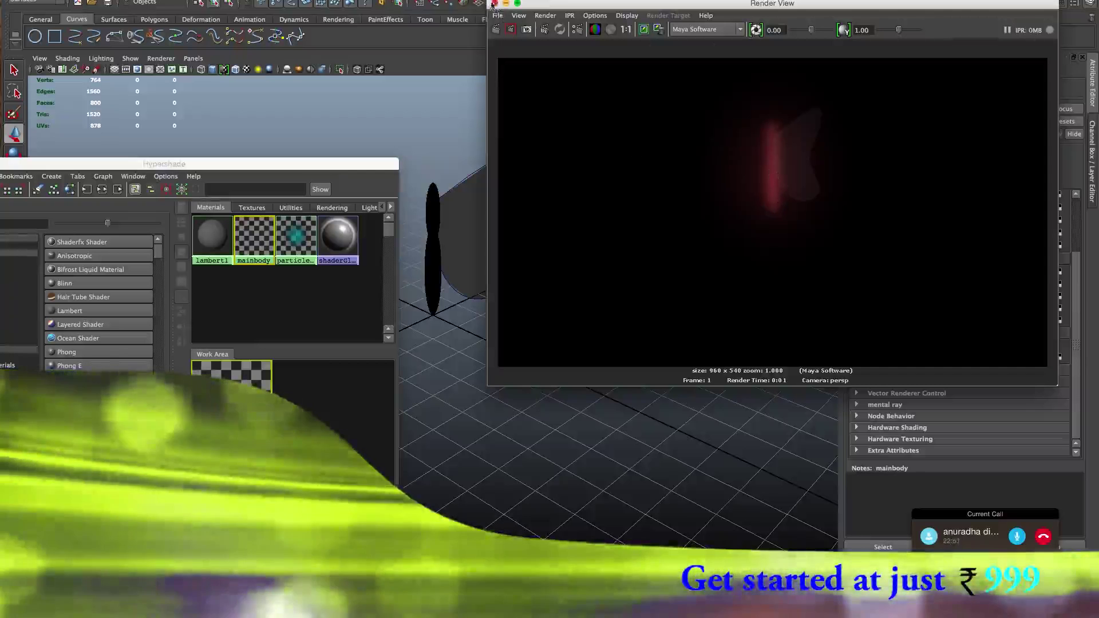
click(495, 4)
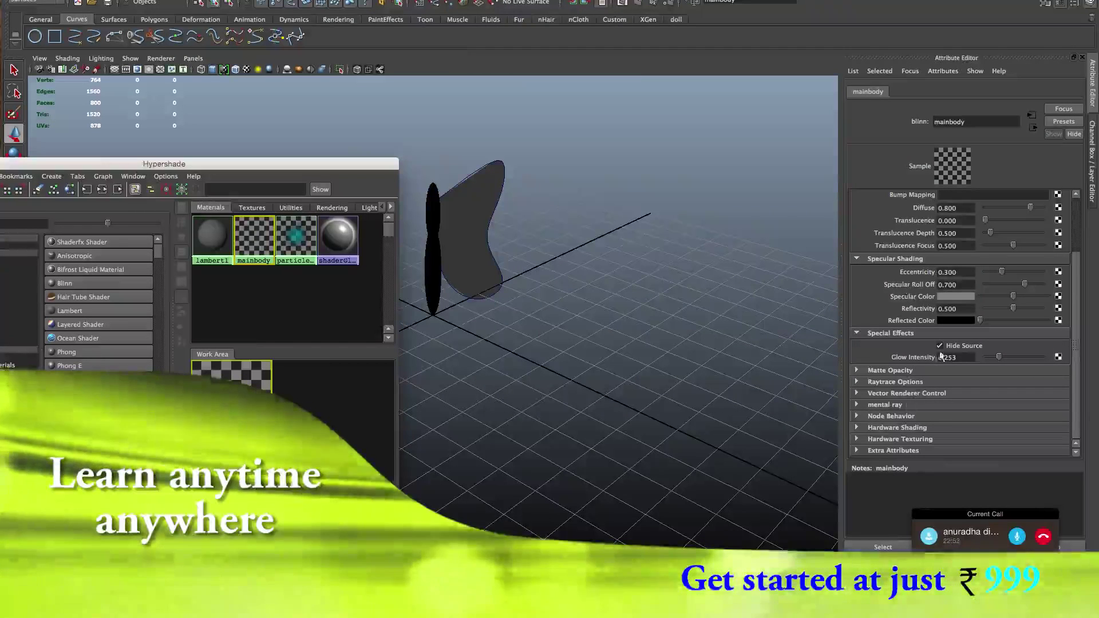
- Disable Hide Source, set Glow Intensity to 0.283, and apply the mainbody material to the butterfly's body again
click(940, 346)
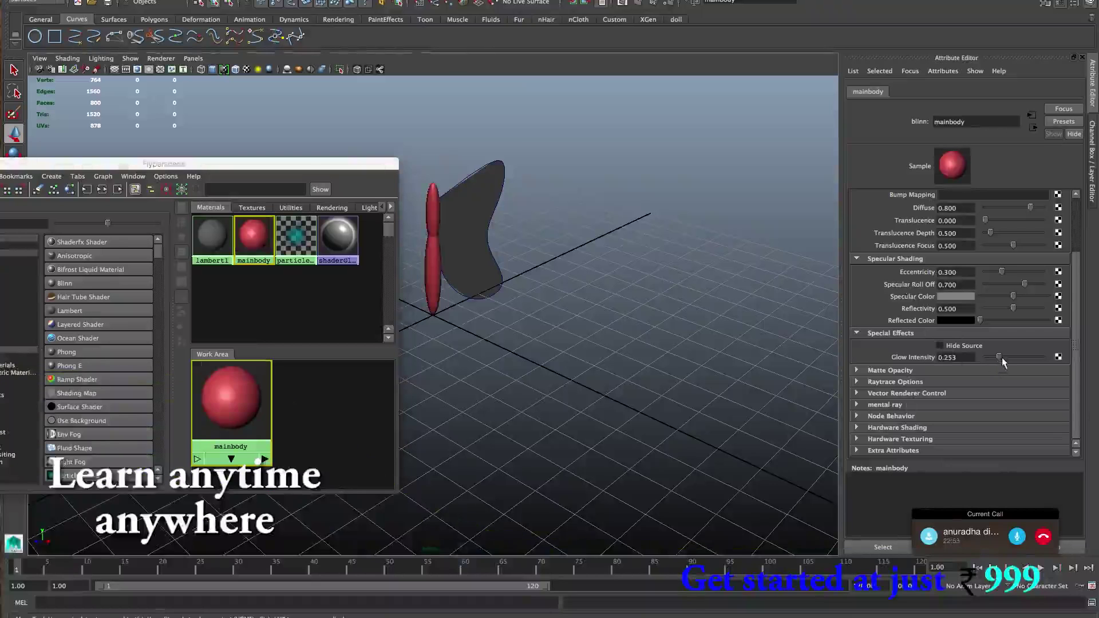
click(1001, 359)
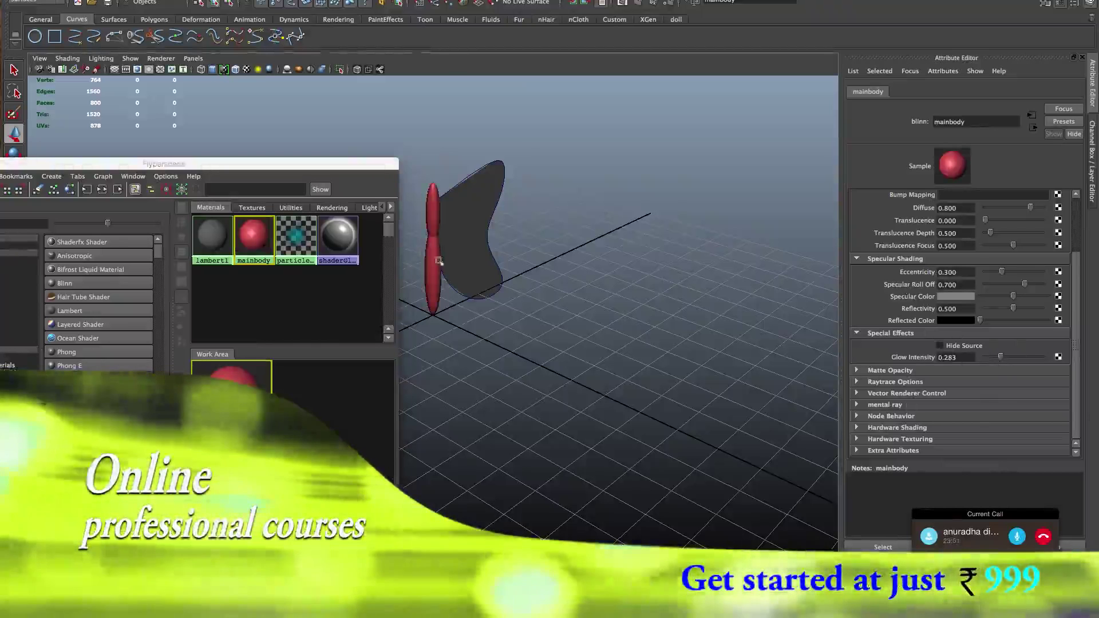
middle_drag(232, 379, 449, 256)
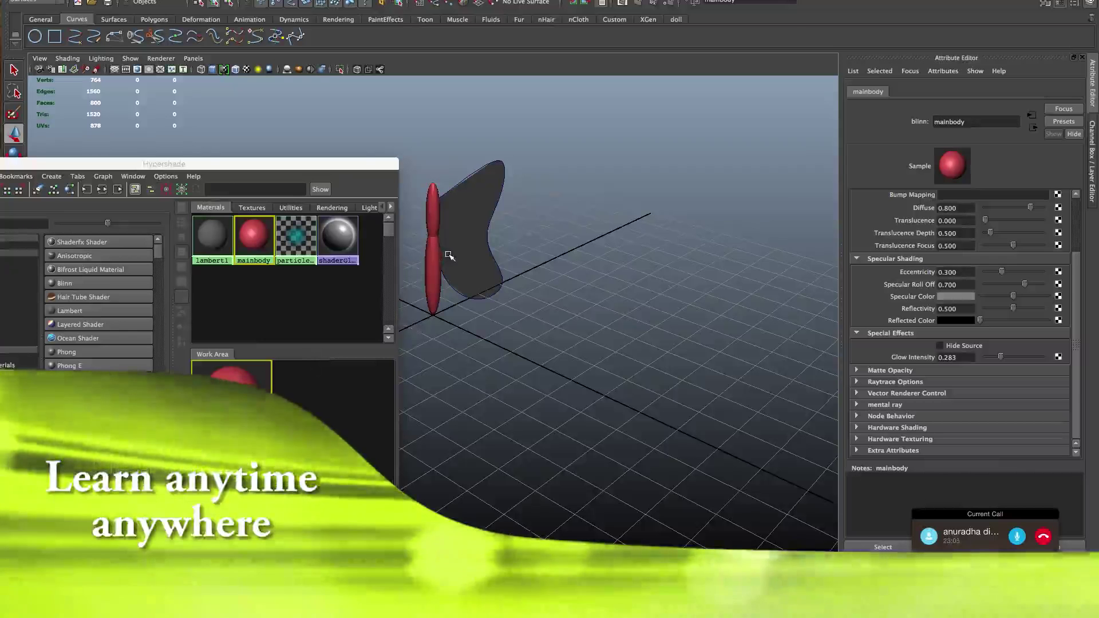
middle_drag(449, 256, 441, 252)
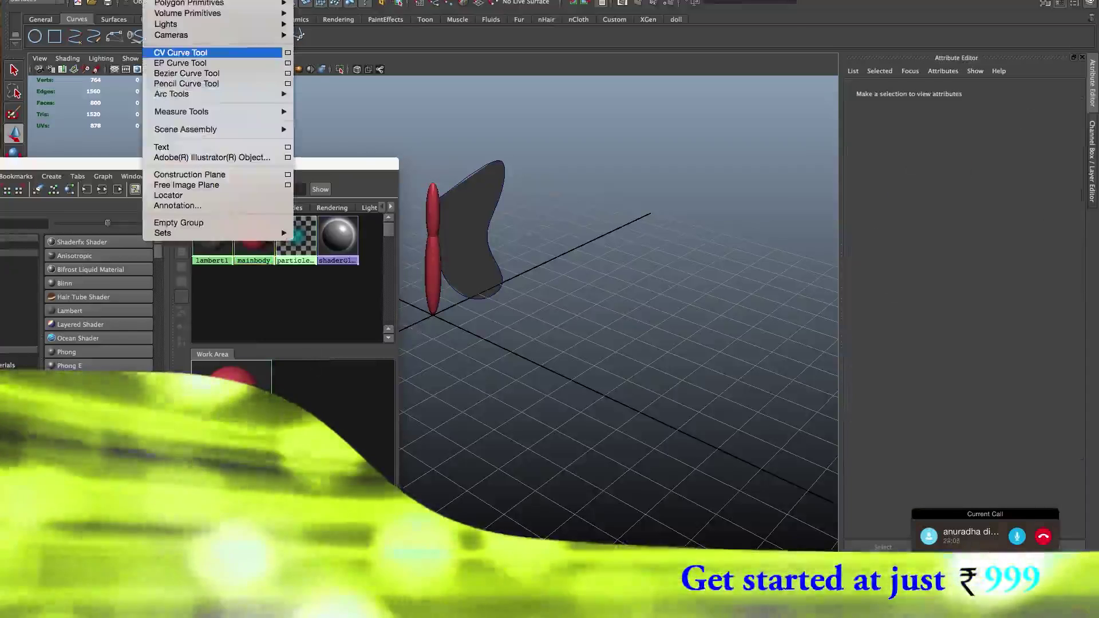
- Detach the Create command list as a floating window beside the model and minimize the Hypershade
mouse_move(229, 1)
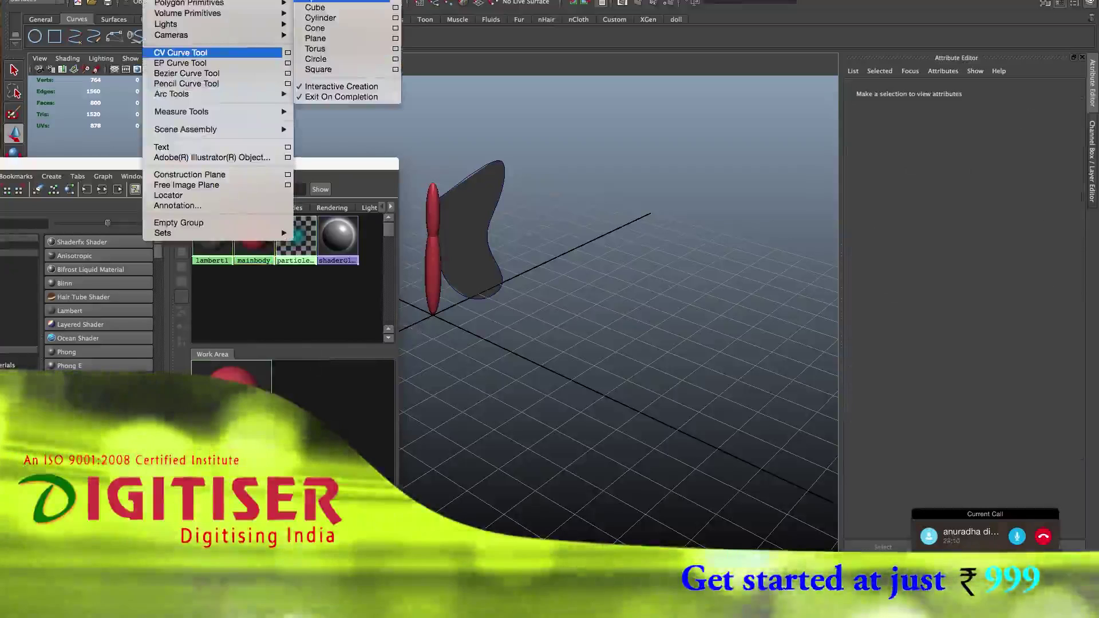
mouse_move(175, 14)
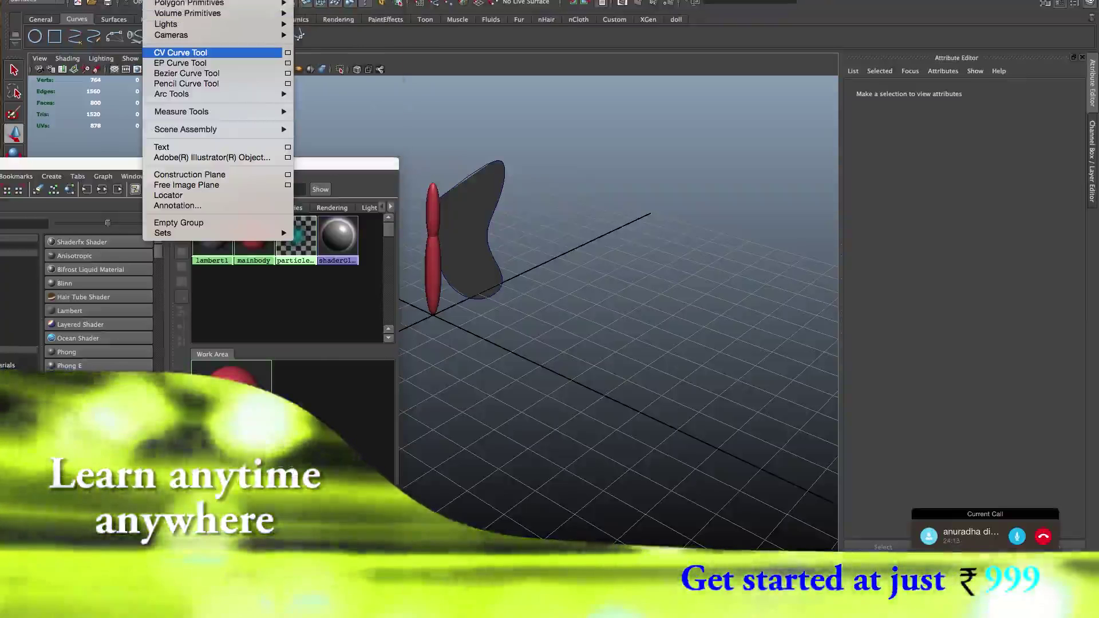
click(180, 52)
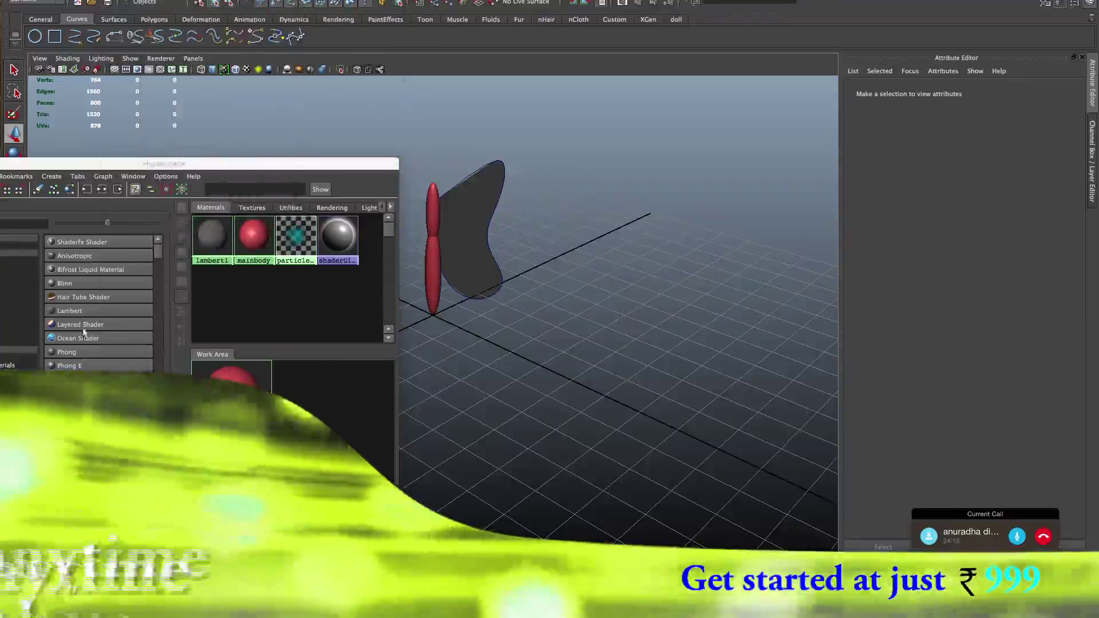
drag(403, 242, 682, 109)
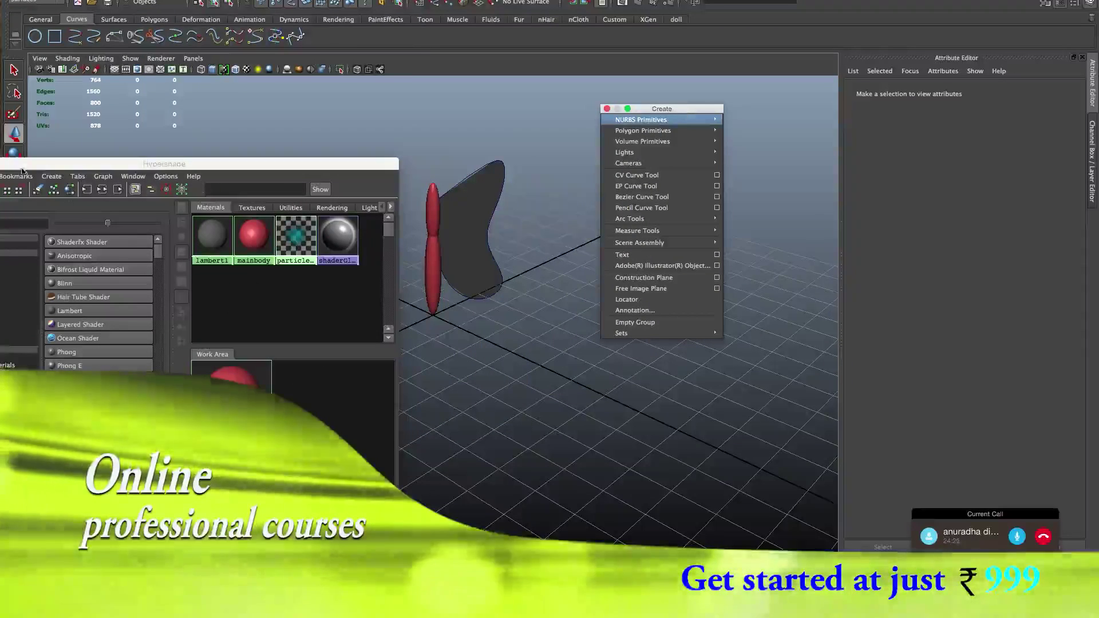
drag(23, 164, 251, 182)
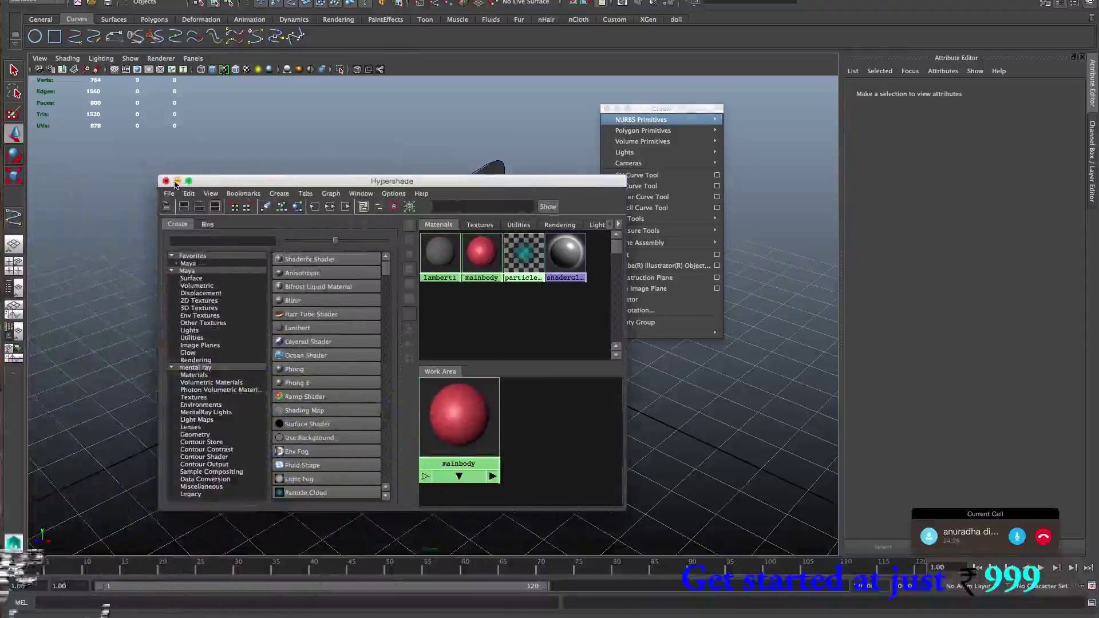
click(177, 181)
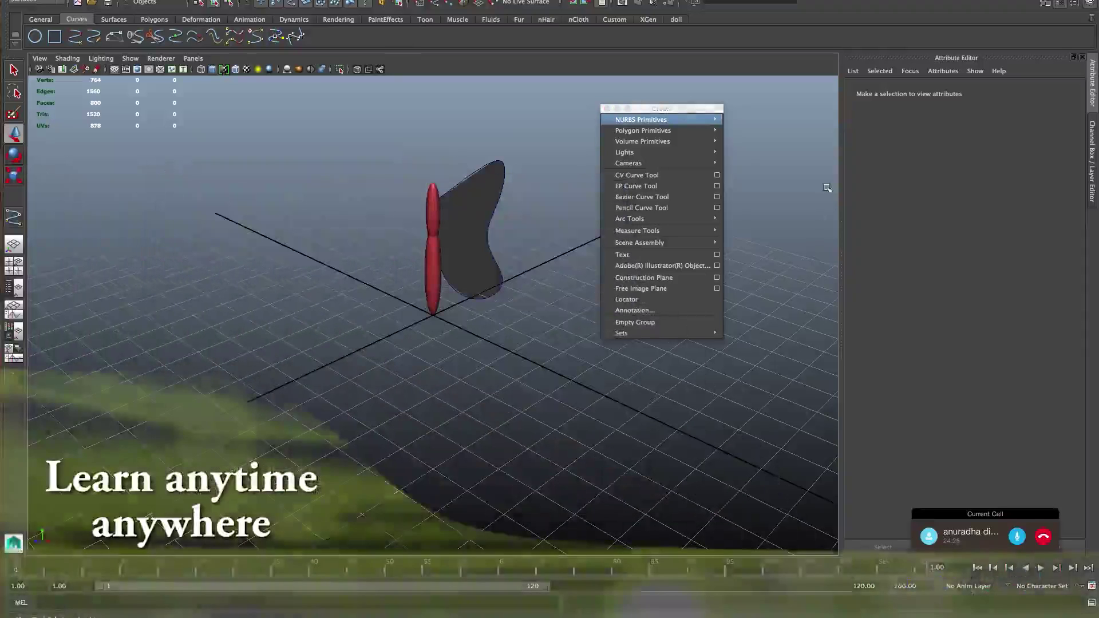
- Create a NURBS sphere interactively on the grid in front of the butterfly
click(702, 124)
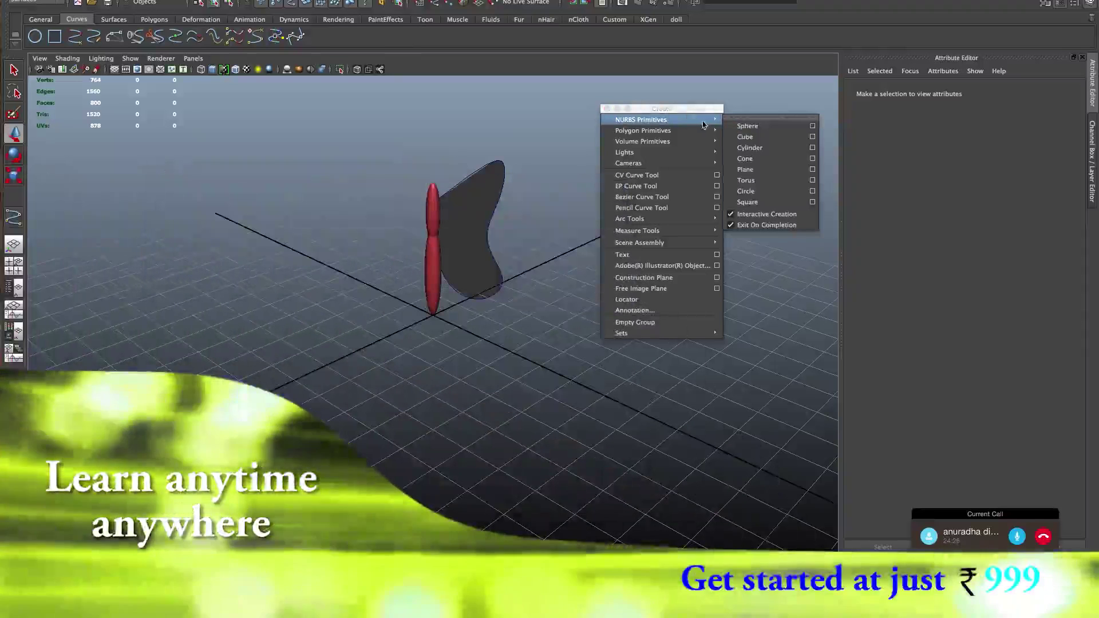
click(746, 127)
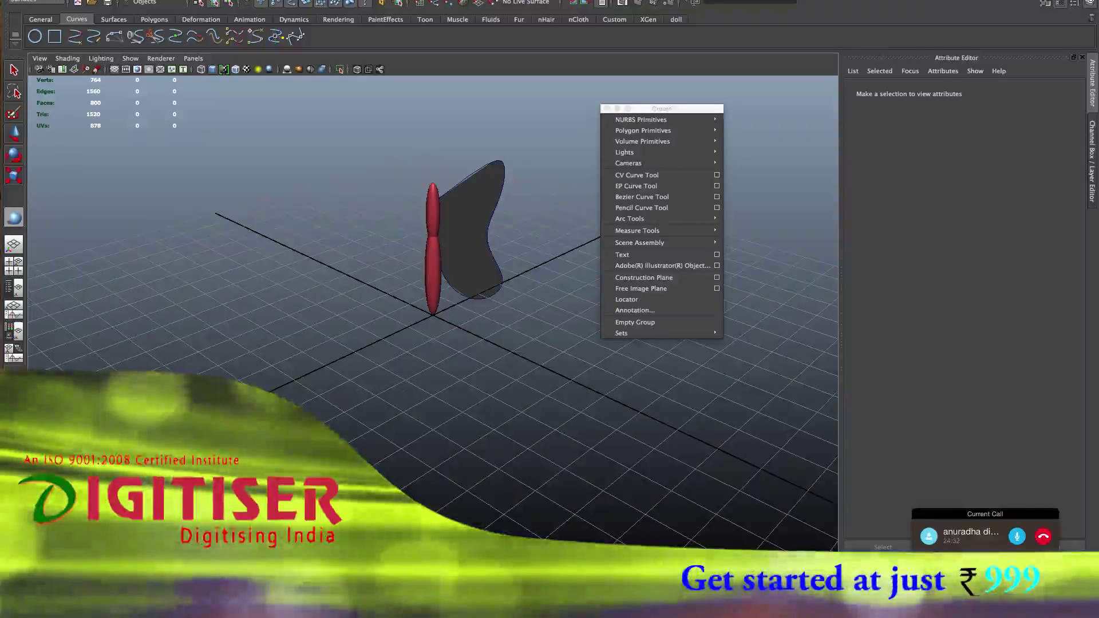
drag(243, 410, 307, 410)
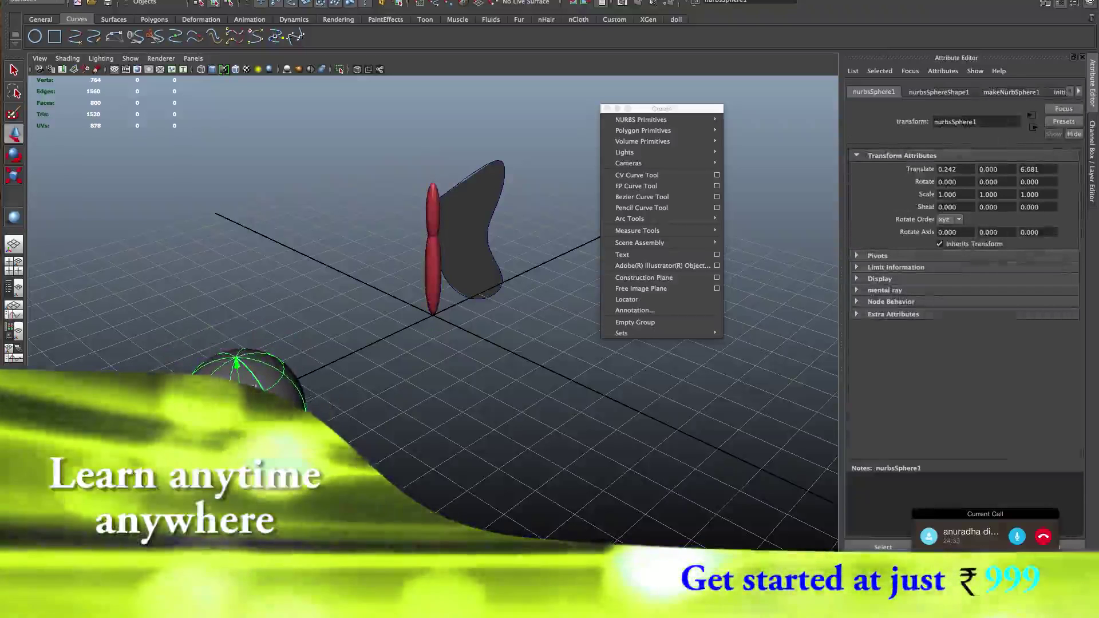
- Try raising the NURBS sphere to 1.762 in Y and rotating it -106.718 in Z, and delete it
drag(236, 342, 398, 390)
key(e)
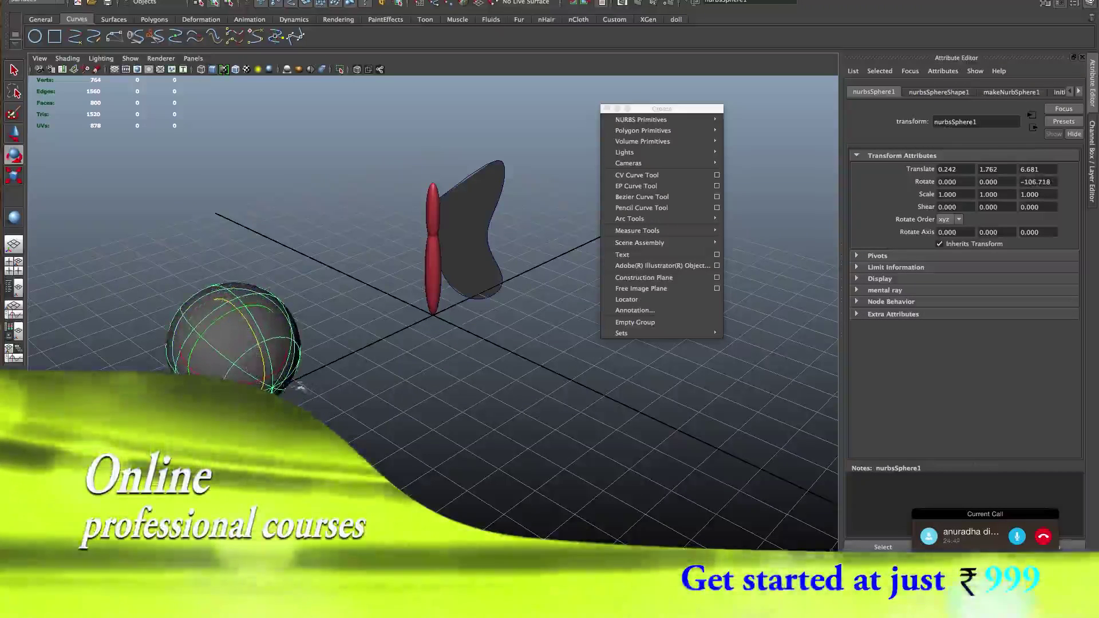
key(r)
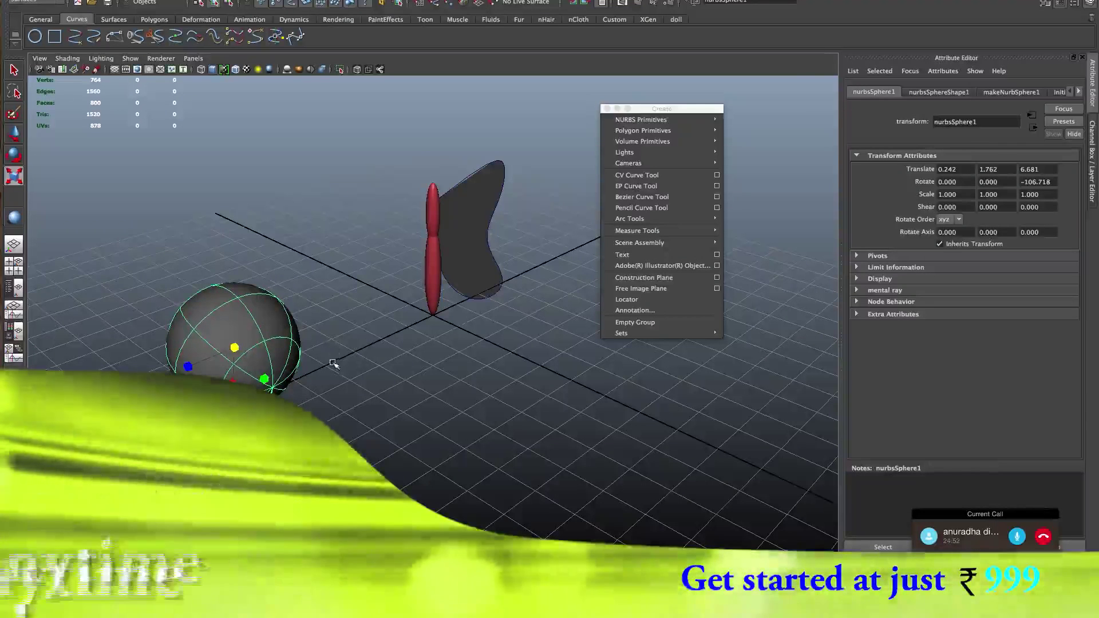
key(Delete)
- Close the floating Create window and select the planar wing surface beside the body
mouse_move(666, 121)
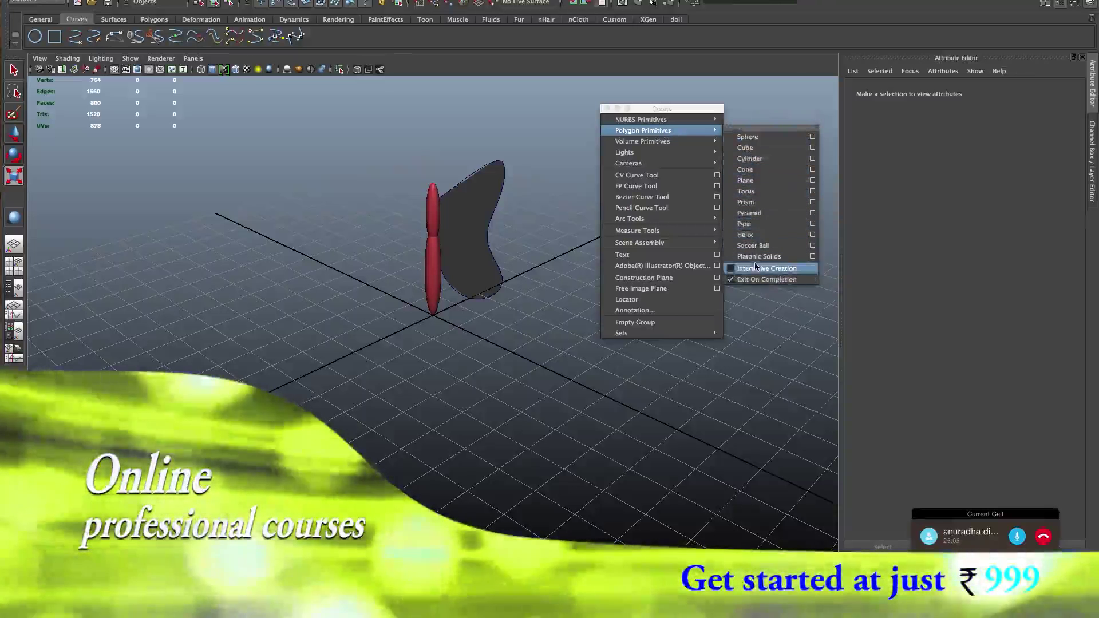
mouse_move(704, 147)
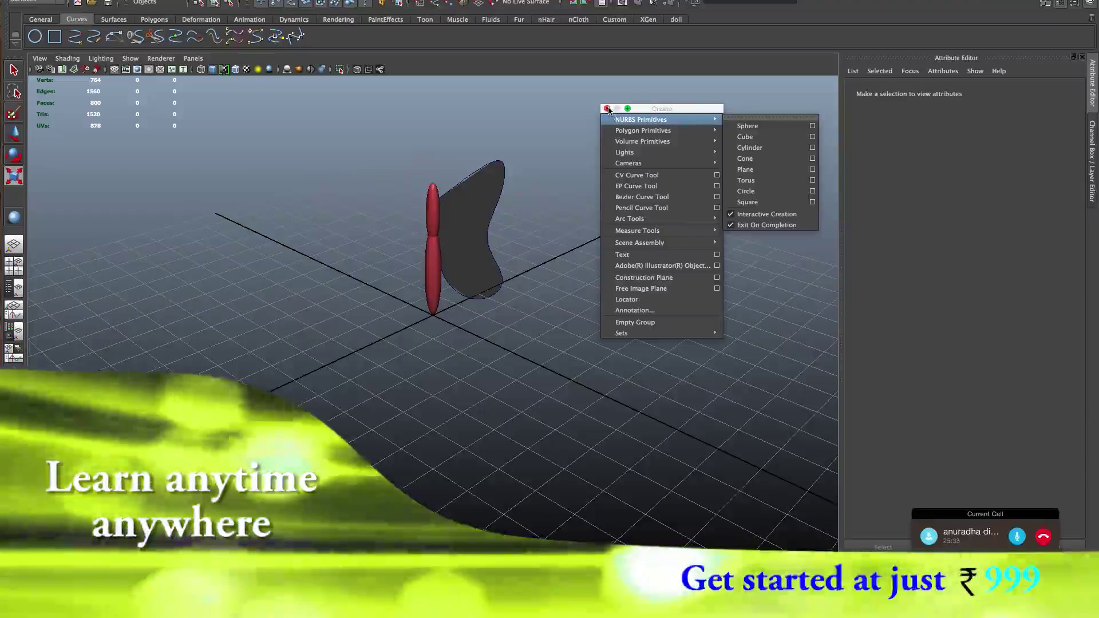
click(607, 109)
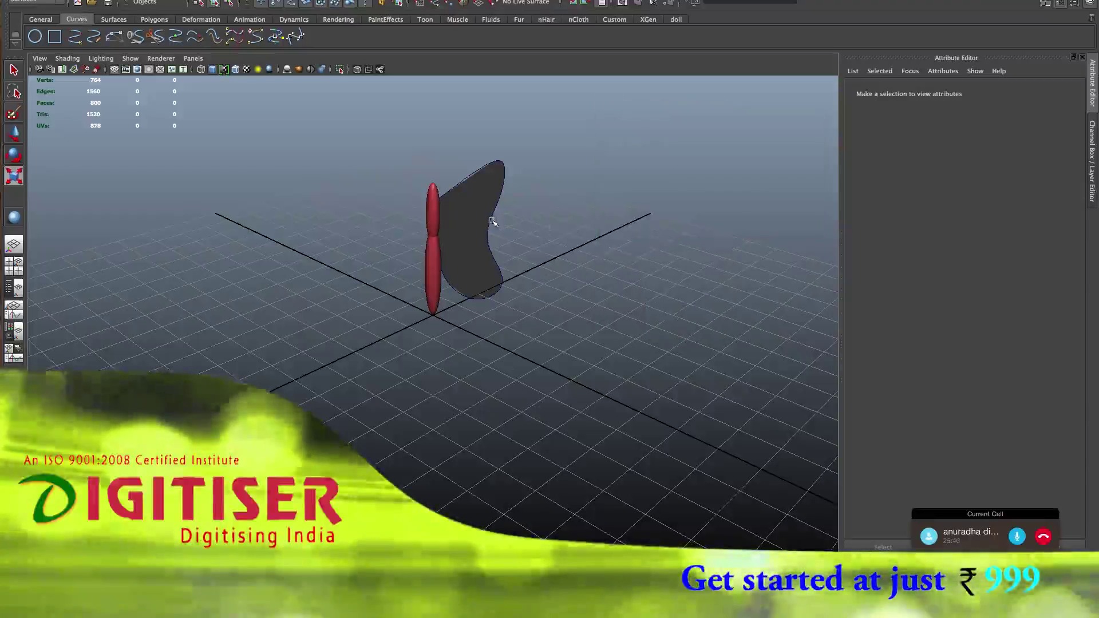
click(484, 218)
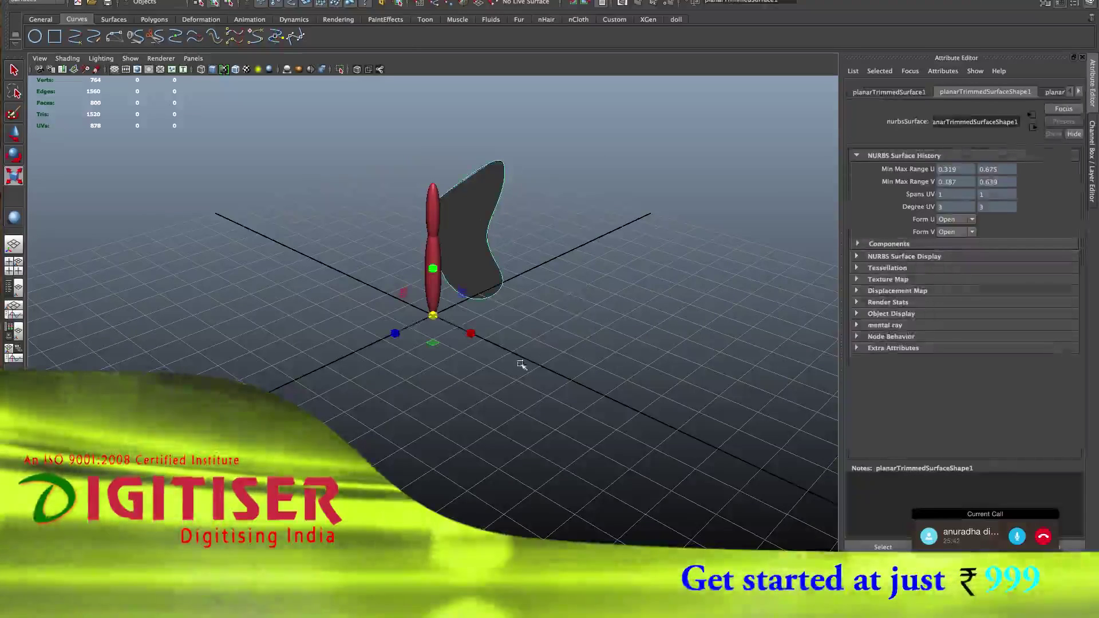
alt+drag(530, 327, 474, 319)
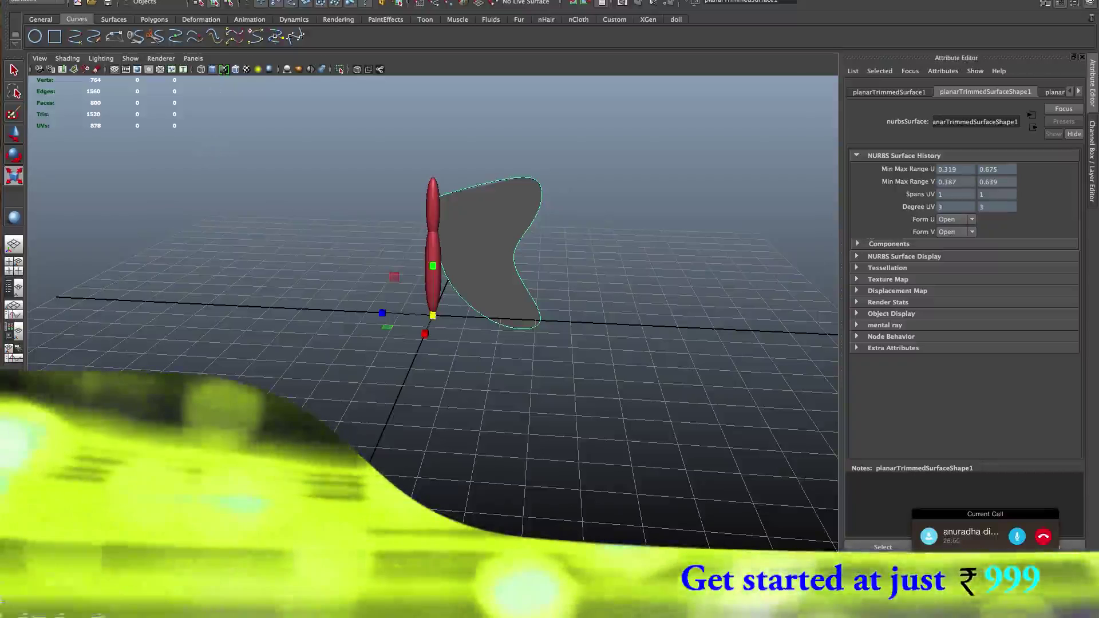
click(68, 0)
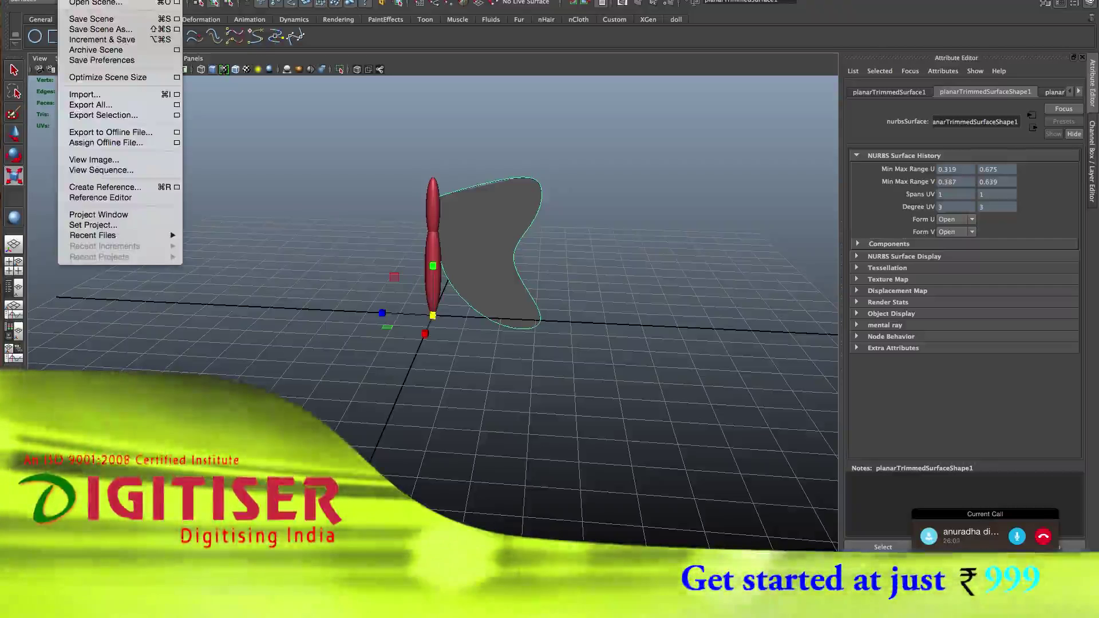
mouse_move(101, 235)
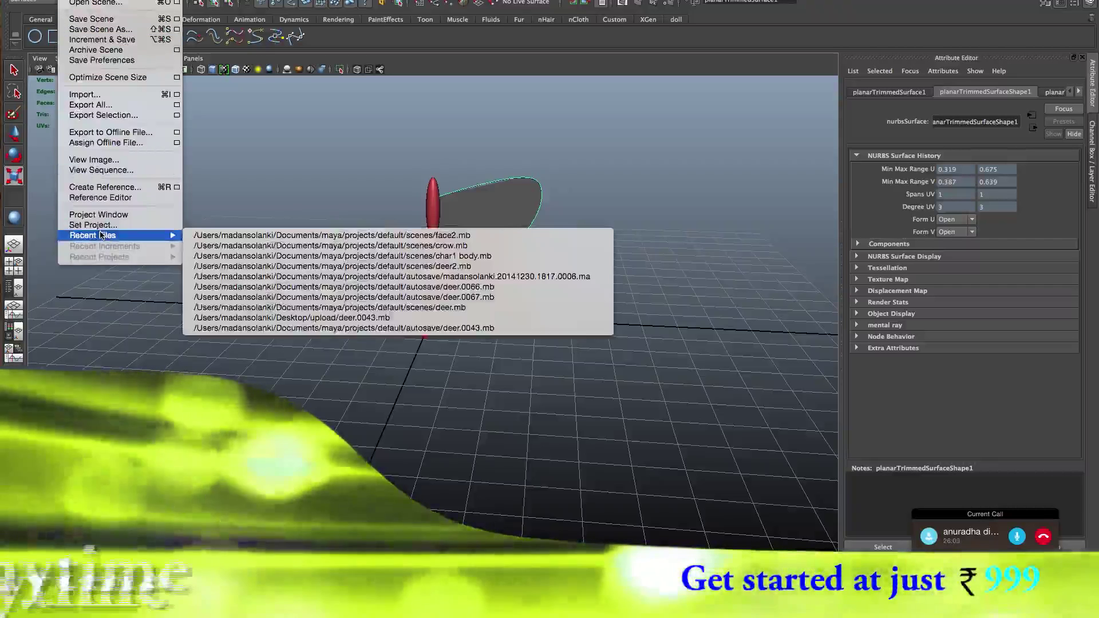
click(101, 229)
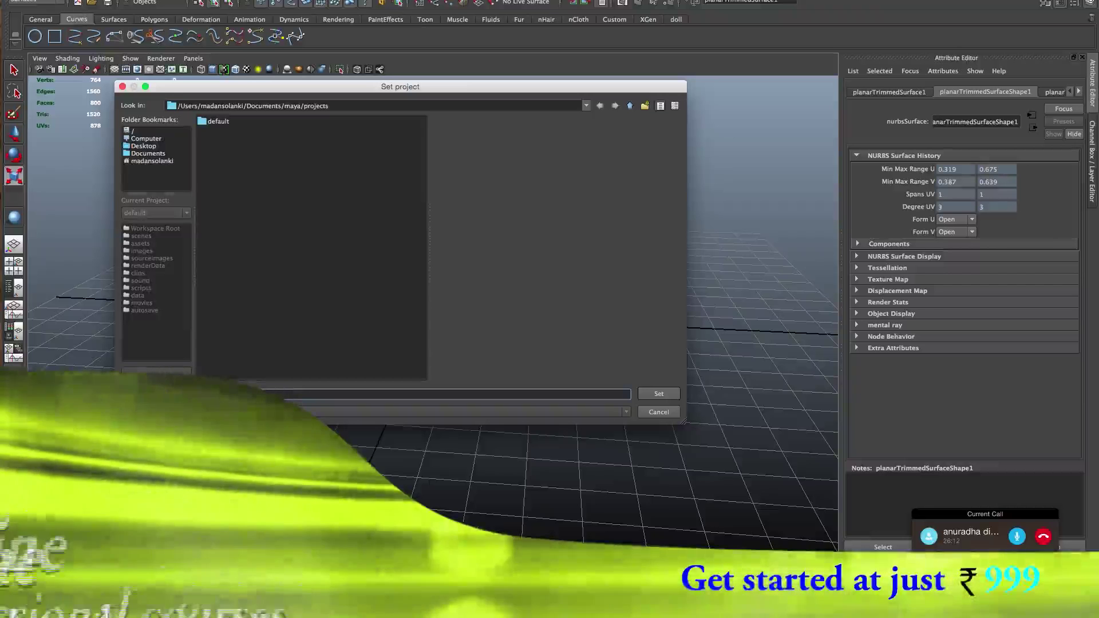
click(143, 147)
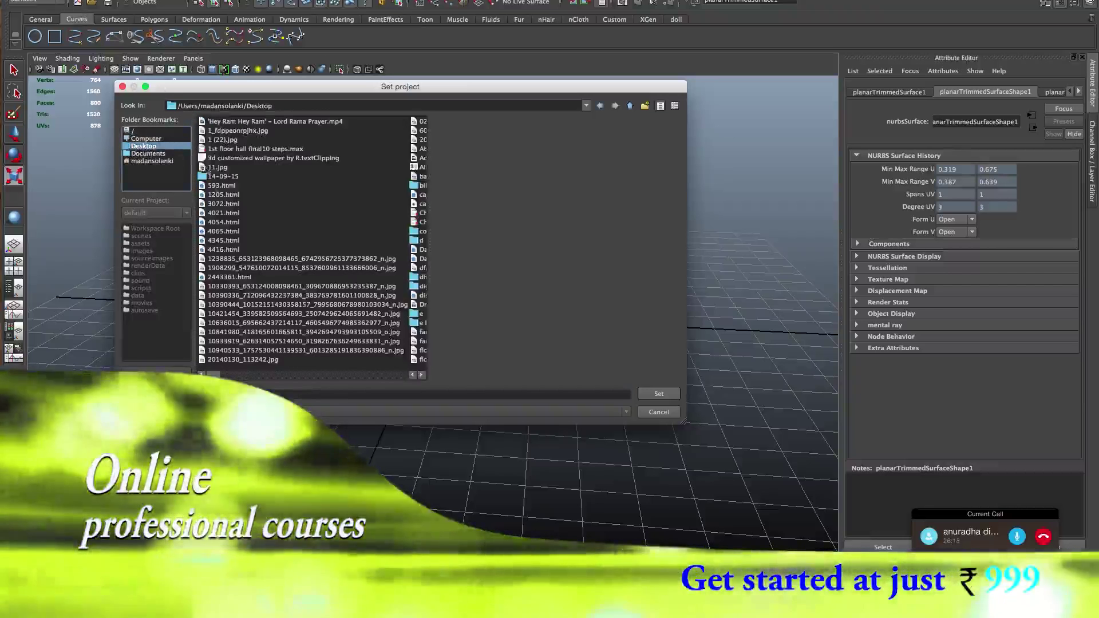
click(224, 212)
key(n)
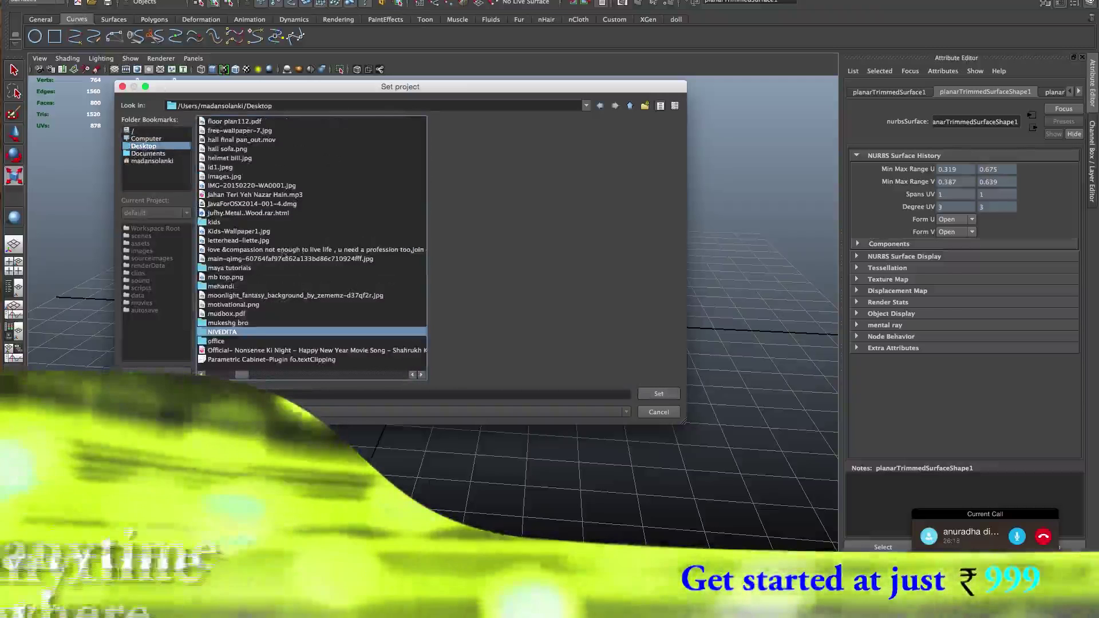
double_click(240, 332)
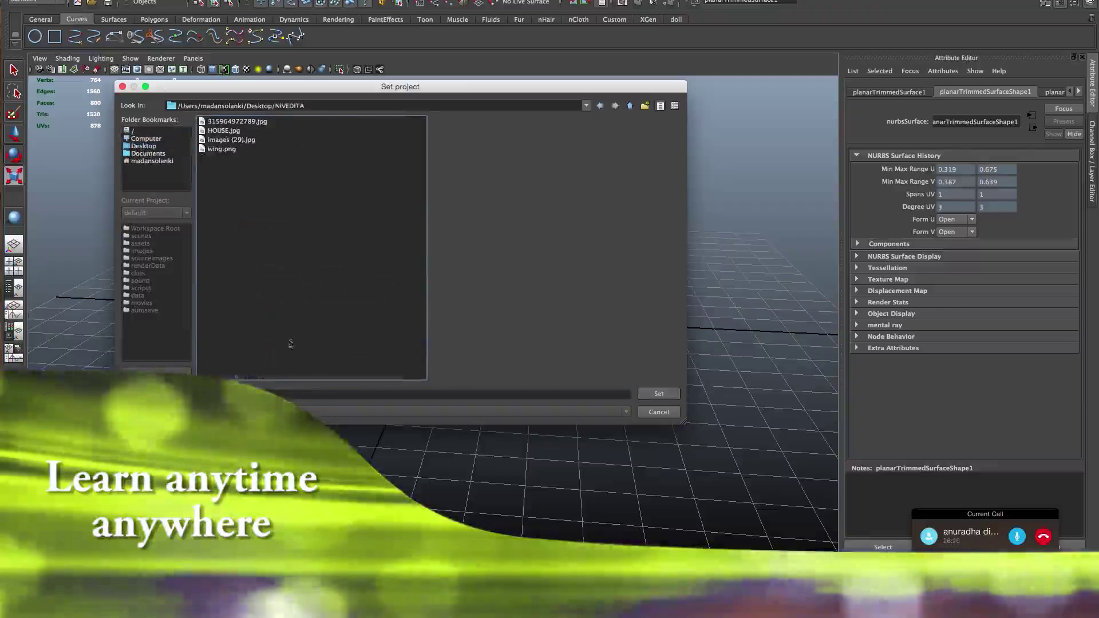
click(252, 395)
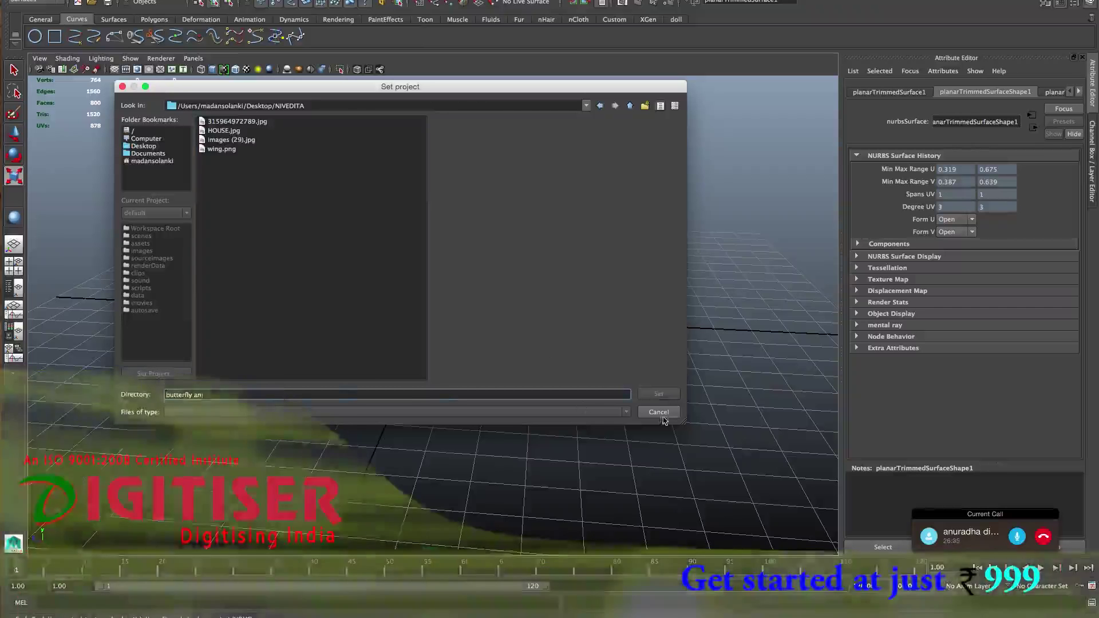
click(665, 418)
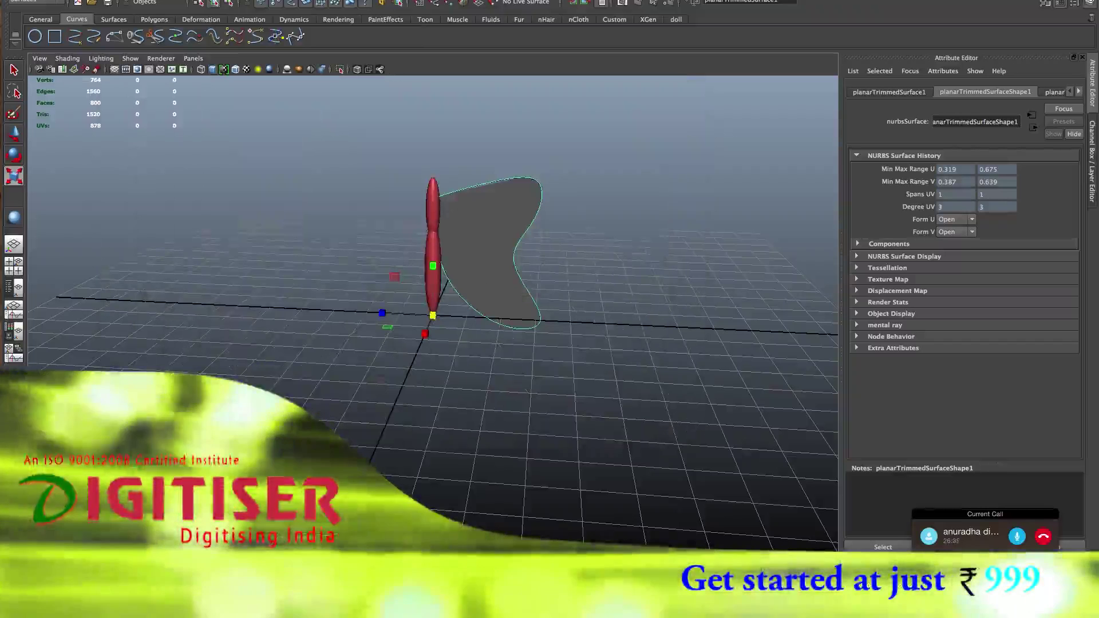